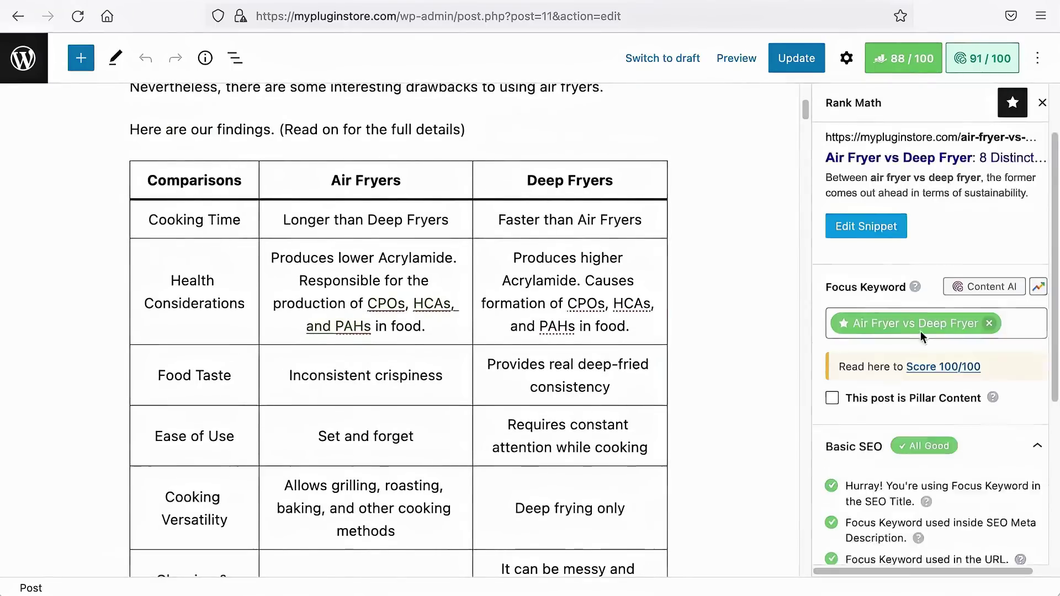
Add an empty paragraph below the air fryer vs deep fryer image.
{"action": "scroll", "coordinate": [933, 331], "scroll_direction": "down", "scroll_amount": 3}
{"action": "left_click_drag", "start_coordinate": [901, 454], "coordinate": [934, 458]}
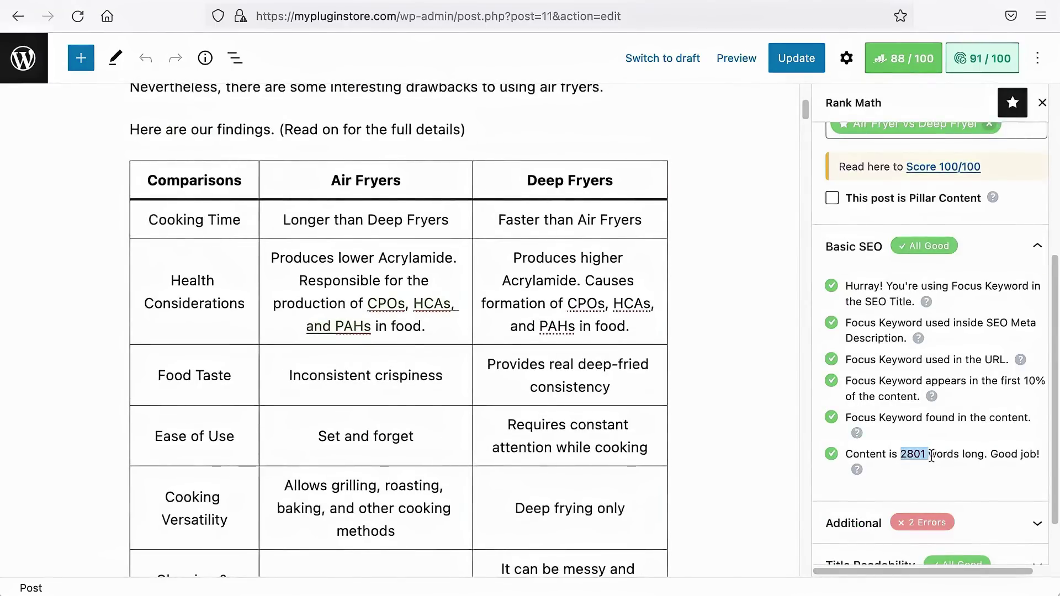
{"action": "scroll", "coordinate": [643, 415], "scroll_direction": "down", "scroll_amount": 12}
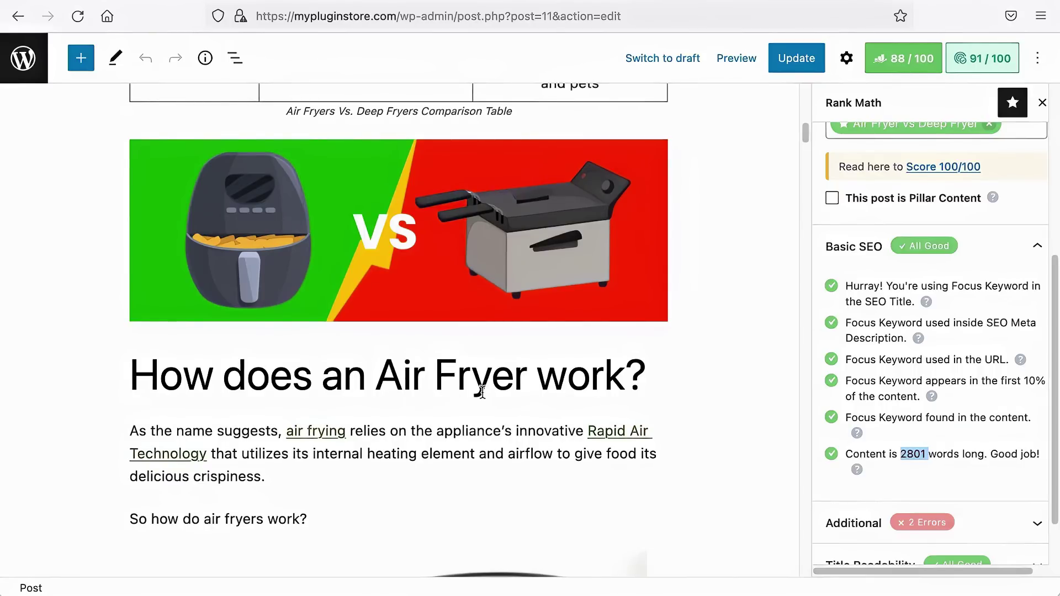
{"action": "left_click", "coordinate": [495, 302]}
{"action": "key", "text": "Return"}
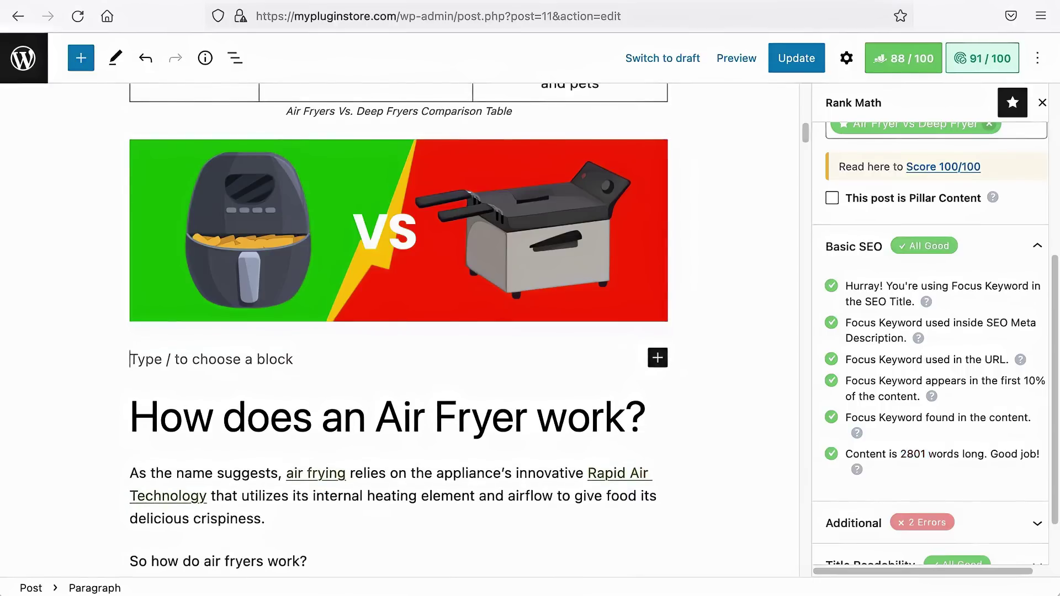
Insert the Table of Contents by Rank Math block from the full block library.
{"action": "type", "text": "/table"}
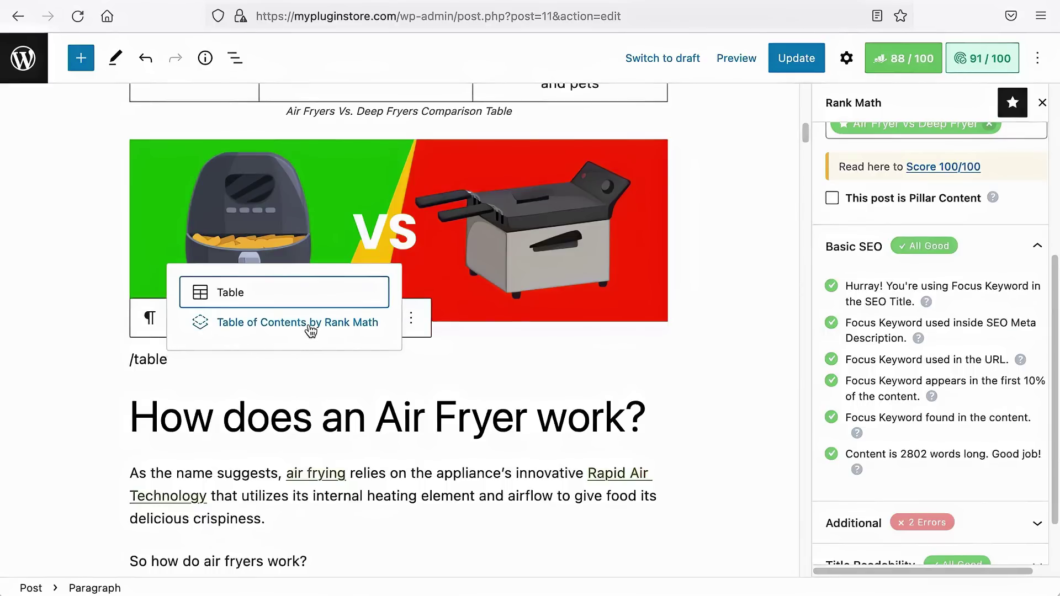
{"action": "key", "text": "BackSpace"}
{"action": "key", "text": "BackSpace"}
{"action": "key", "text": "BackSpace"}
{"action": "key", "text": "BackSpace"}
{"action": "key", "text": "BackSpace"}
{"action": "key", "text": "BackSpace"}
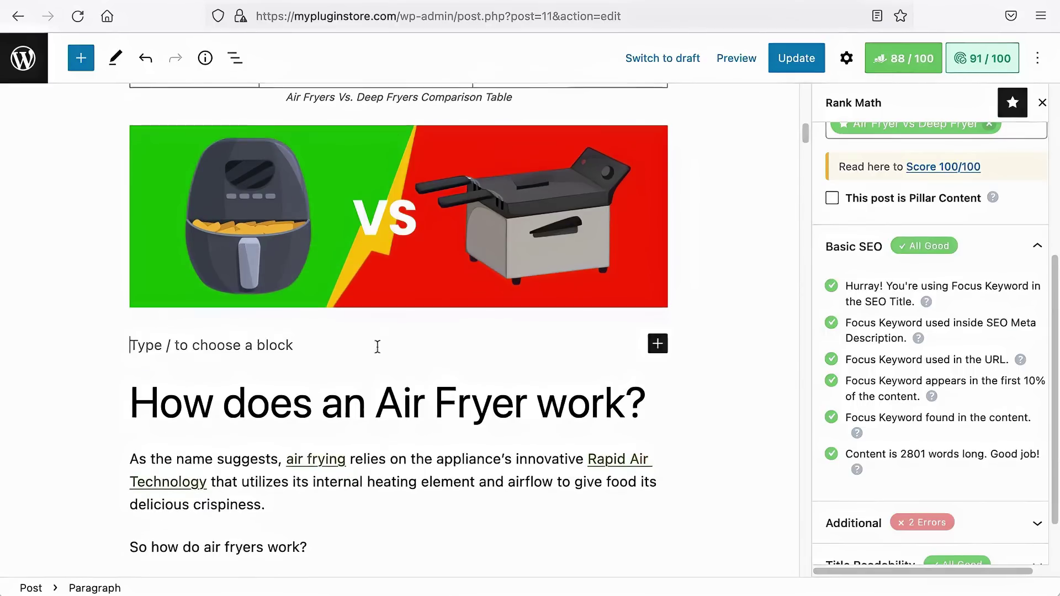
{"action": "left_click", "coordinate": [657, 345]}
{"action": "left_click", "coordinate": [746, 312]}
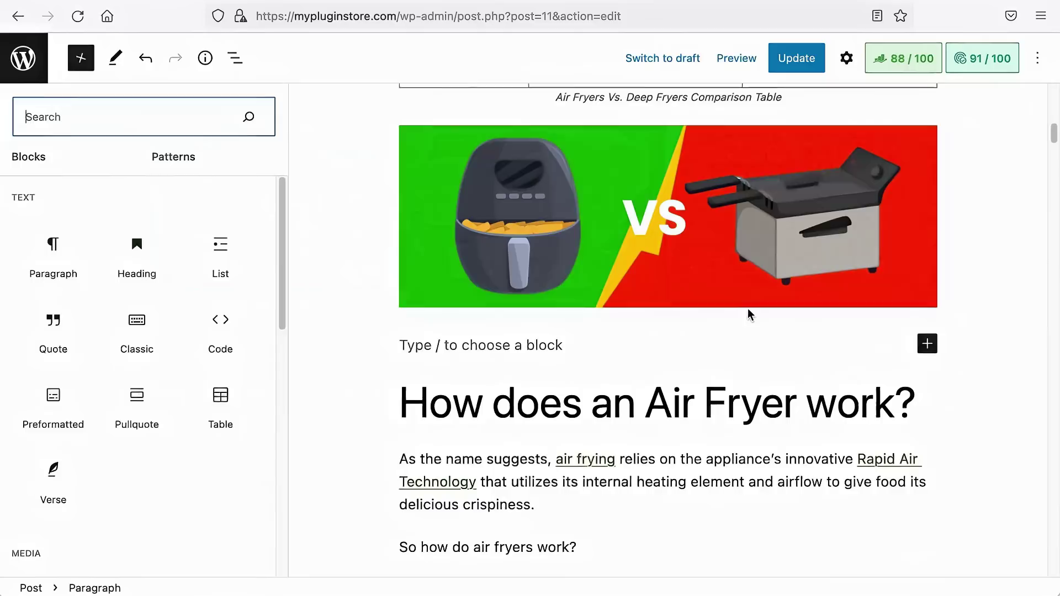
{"action": "left_click_drag", "start_coordinate": [284, 195], "coordinate": [282, 552]}
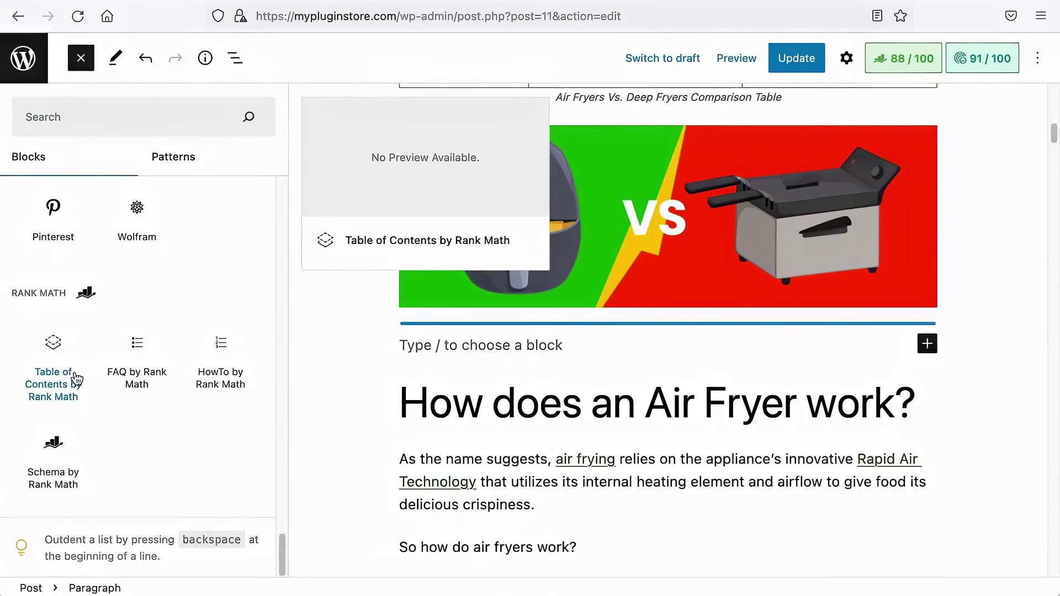
{"action": "left_click", "coordinate": [54, 352]}
{"action": "scroll", "coordinate": [402, 355], "scroll_direction": "down", "scroll_amount": 3}
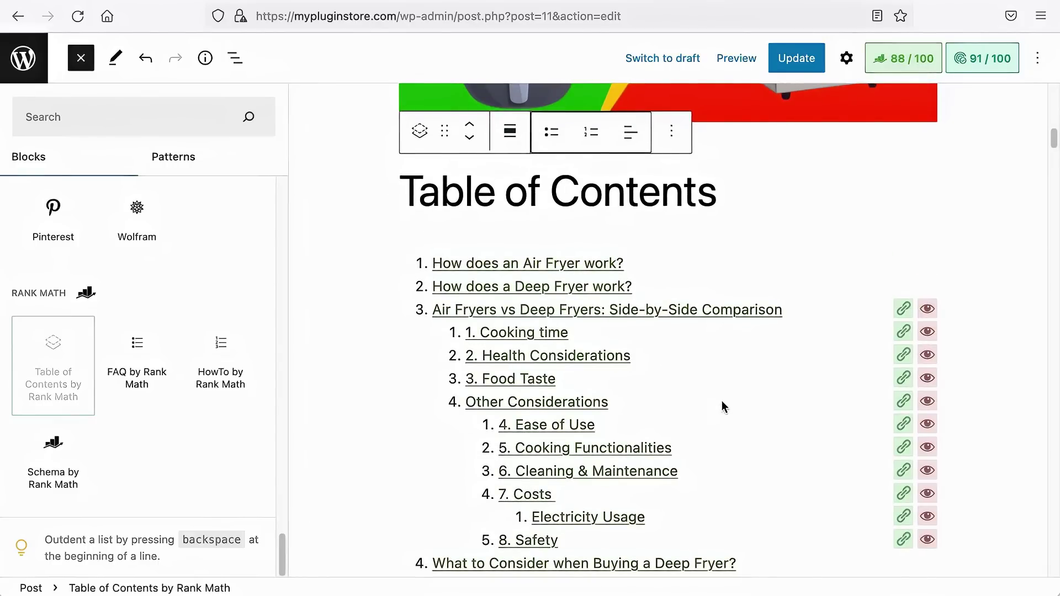
{"action": "scroll", "coordinate": [721, 400], "scroll_direction": "down", "scroll_amount": 5}
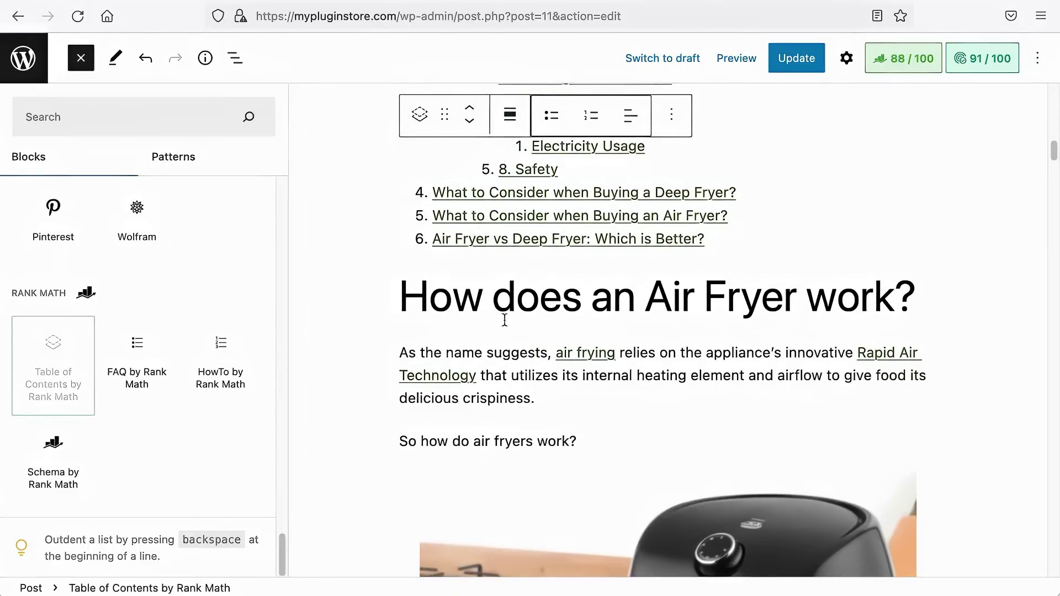
{"action": "scroll", "coordinate": [899, 302], "scroll_direction": "down", "scroll_amount": 10}
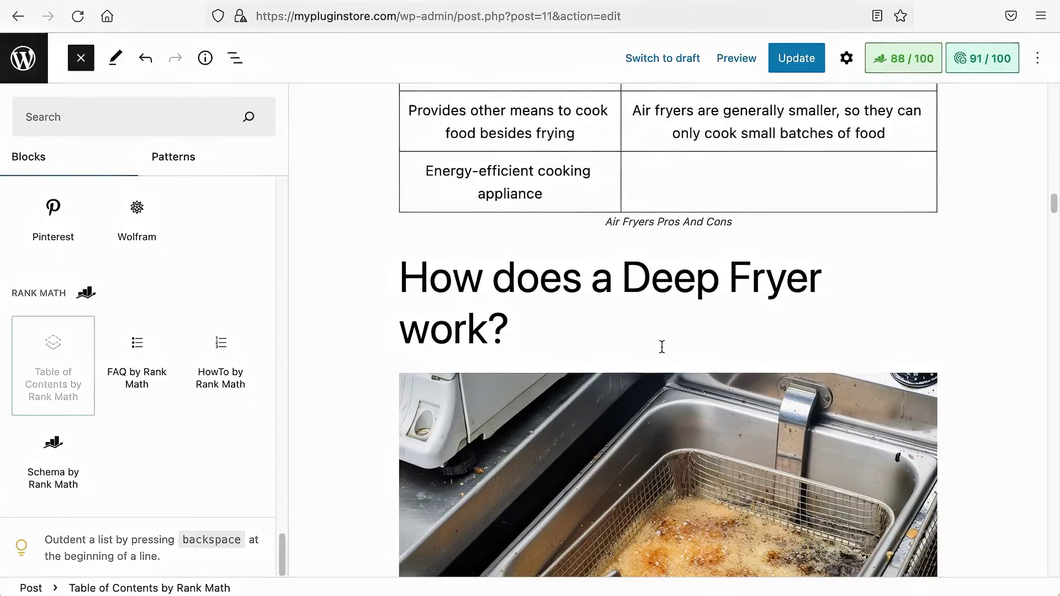
{"action": "scroll", "coordinate": [662, 347], "scroll_direction": "up", "scroll_amount": 15}
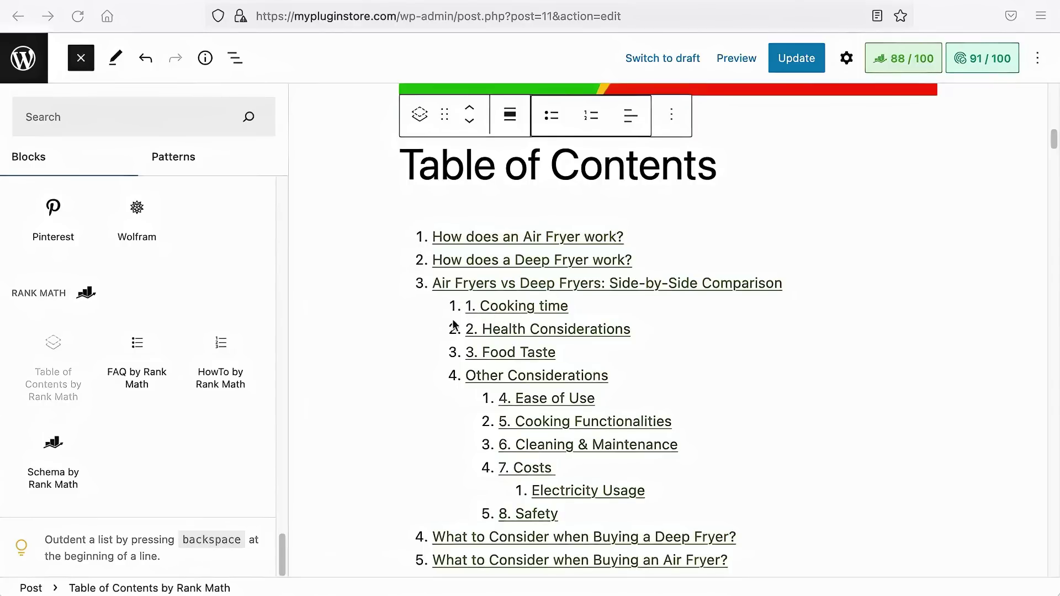
{"action": "left_click", "coordinate": [412, 332]}
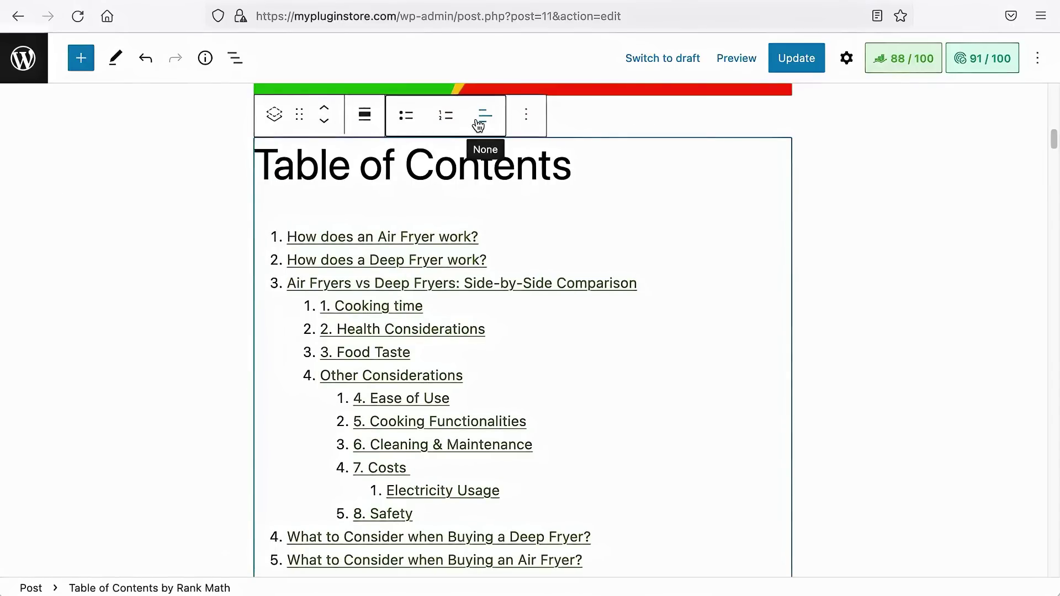
Try the unbulleted list style, then settle on nested bullets for the TOC.
{"action": "left_click", "coordinate": [406, 120]}
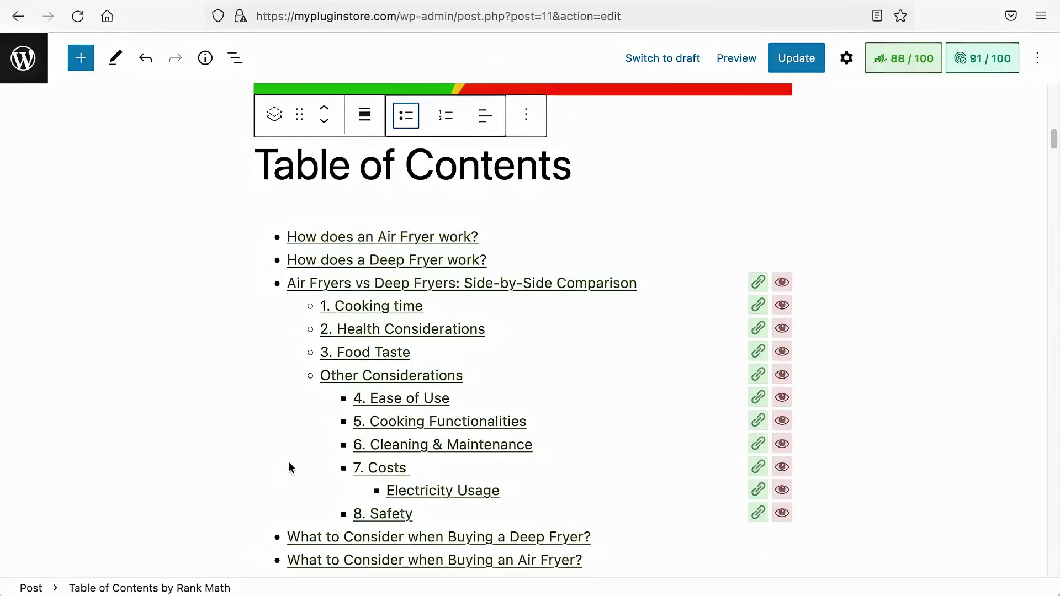
{"action": "left_click", "coordinate": [489, 121]}
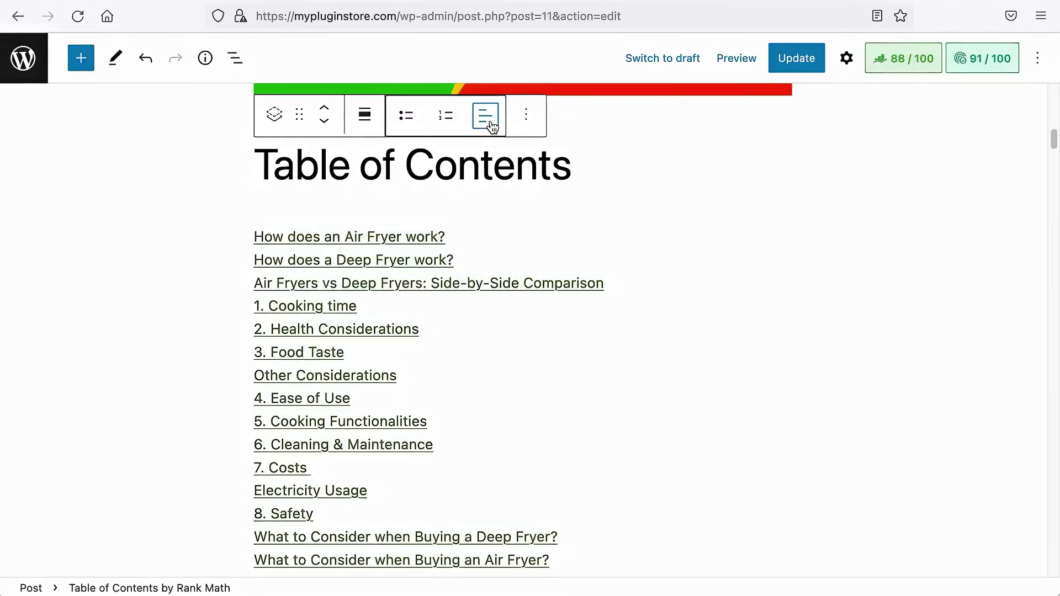
{"action": "left_click", "coordinate": [407, 121]}
Try wide, full, left and right alignments, finishing with the TOC centered.
{"action": "left_click", "coordinate": [364, 116]}
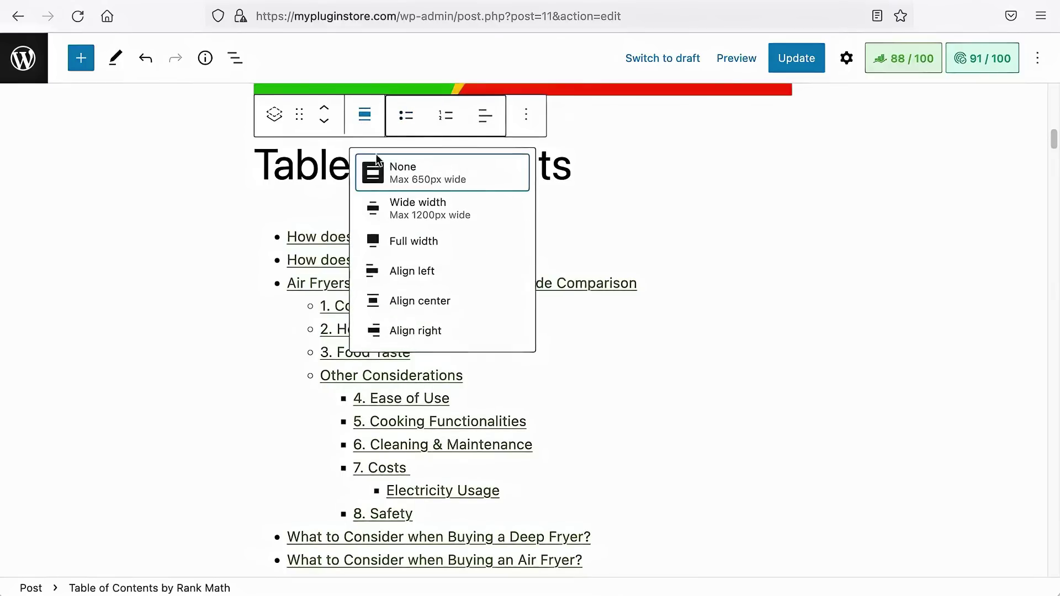
{"action": "left_click", "coordinate": [398, 204]}
{"action": "left_click", "coordinate": [136, 114]}
{"action": "left_click", "coordinate": [190, 239]}
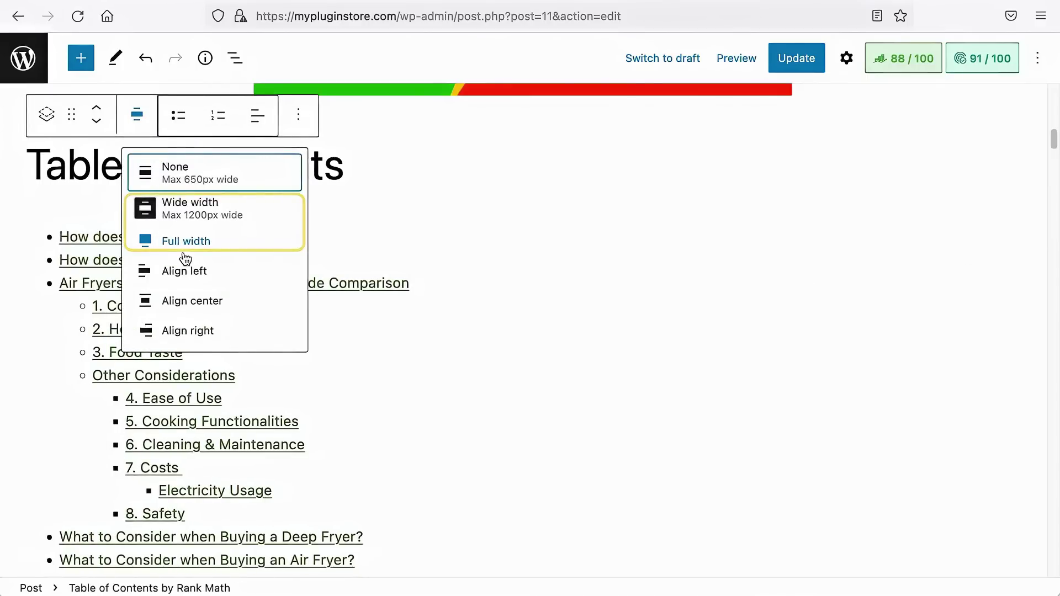
{"action": "left_click", "coordinate": [184, 253]}
{"action": "left_click", "coordinate": [109, 114]}
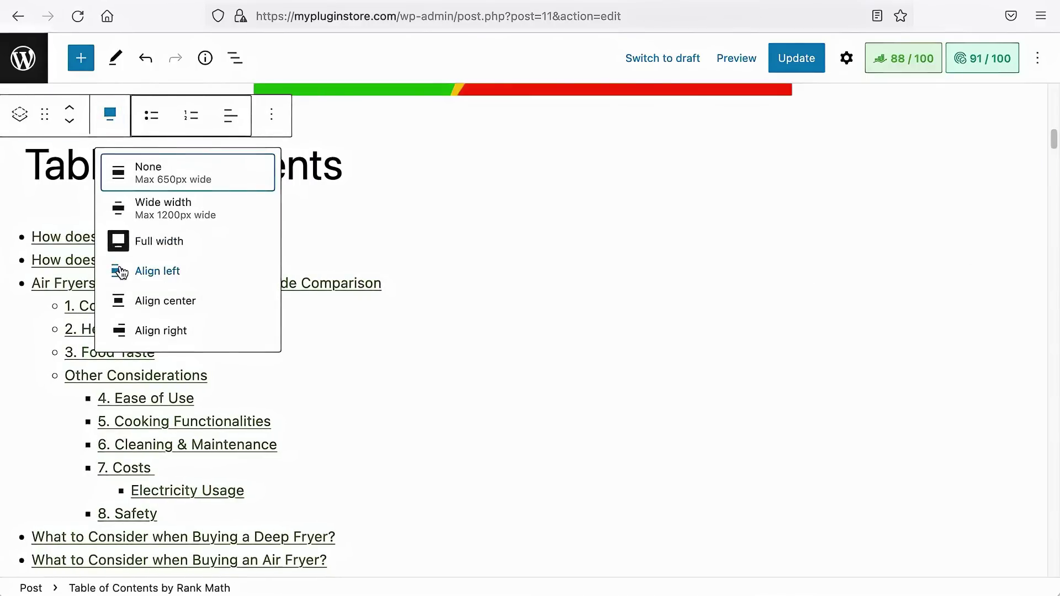
{"action": "left_click", "coordinate": [120, 269]}
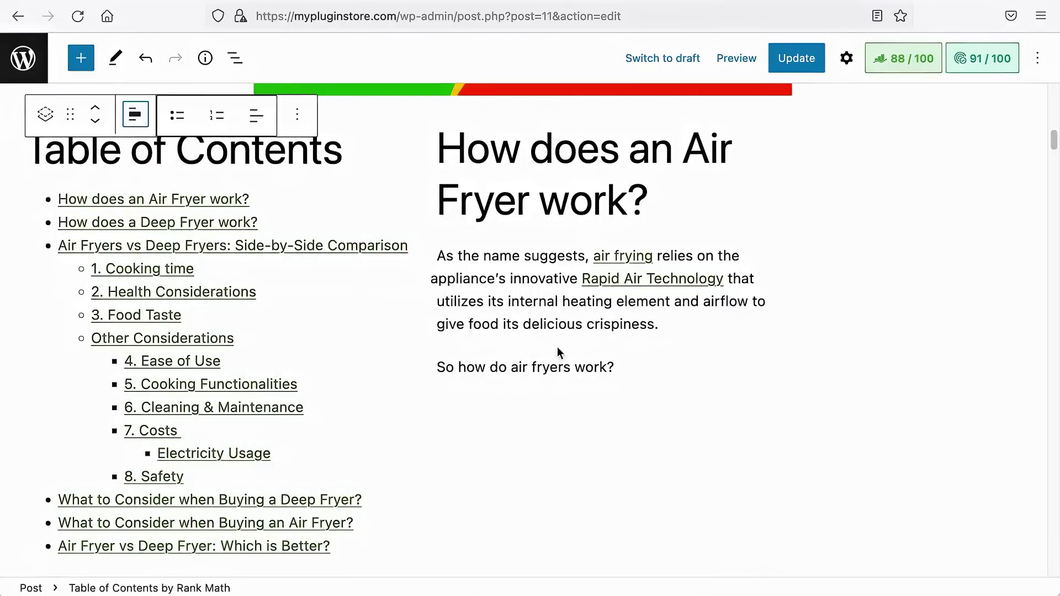
{"action": "left_click", "coordinate": [135, 115]}
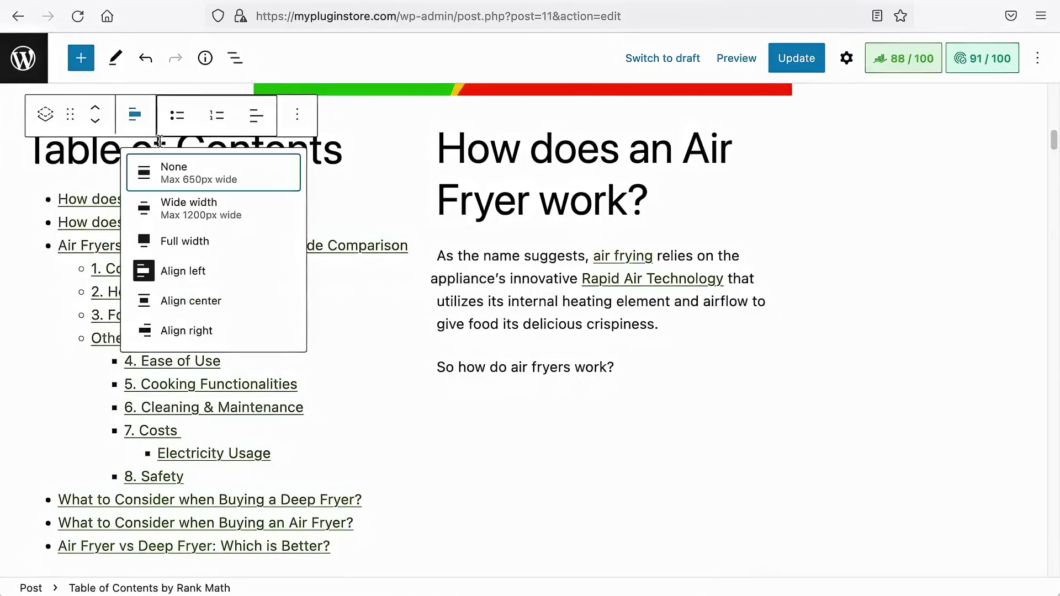
{"action": "left_click", "coordinate": [189, 330]}
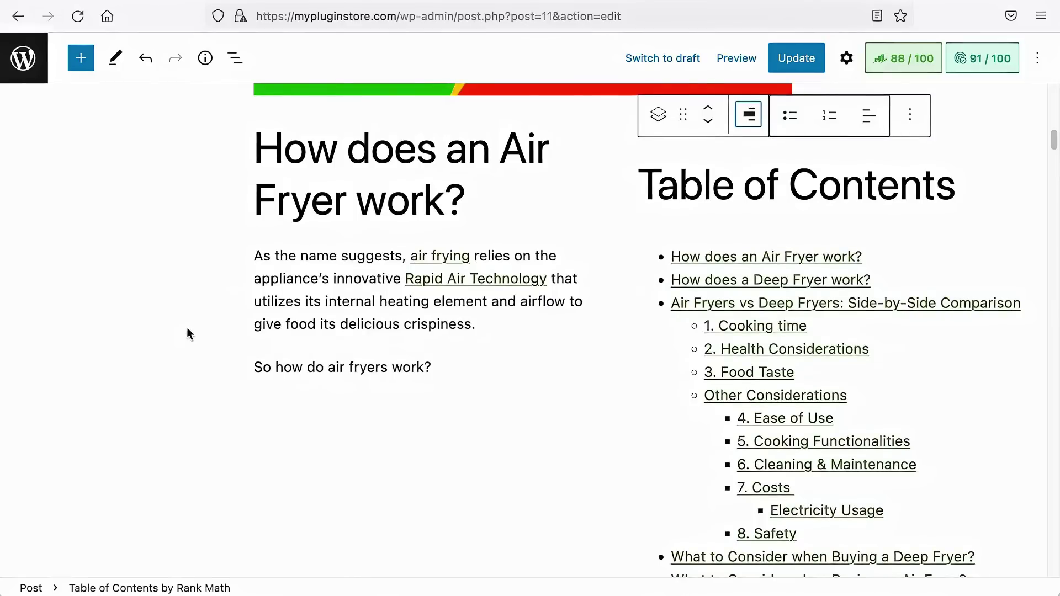
{"action": "left_click", "coordinate": [748, 117]}
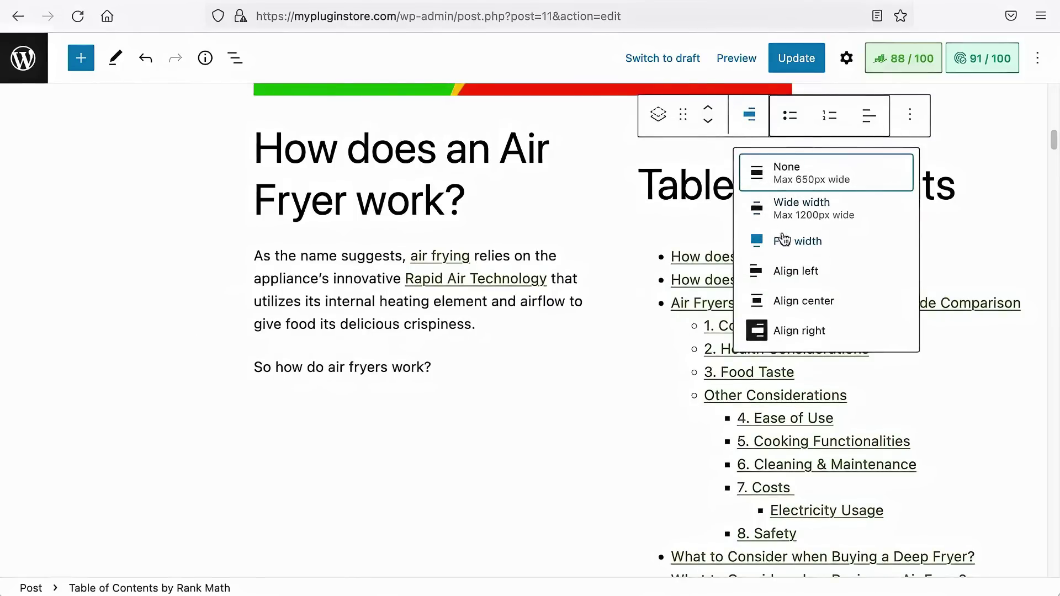
{"action": "left_click", "coordinate": [791, 304]}
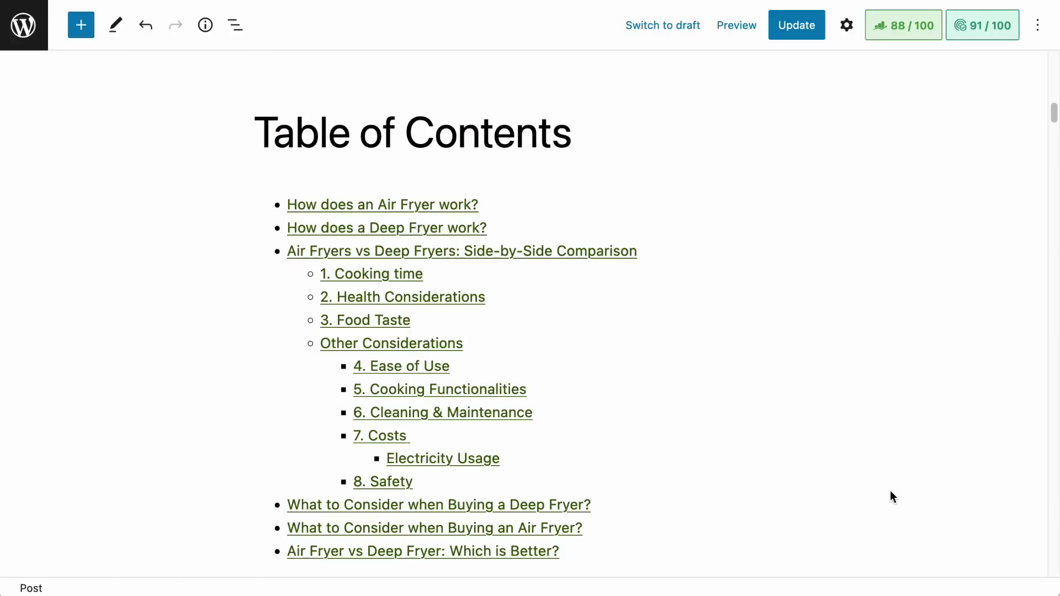
Set the TOC title wrapper to a P paragraph and make the title bold.
{"action": "left_click", "coordinate": [660, 350]}
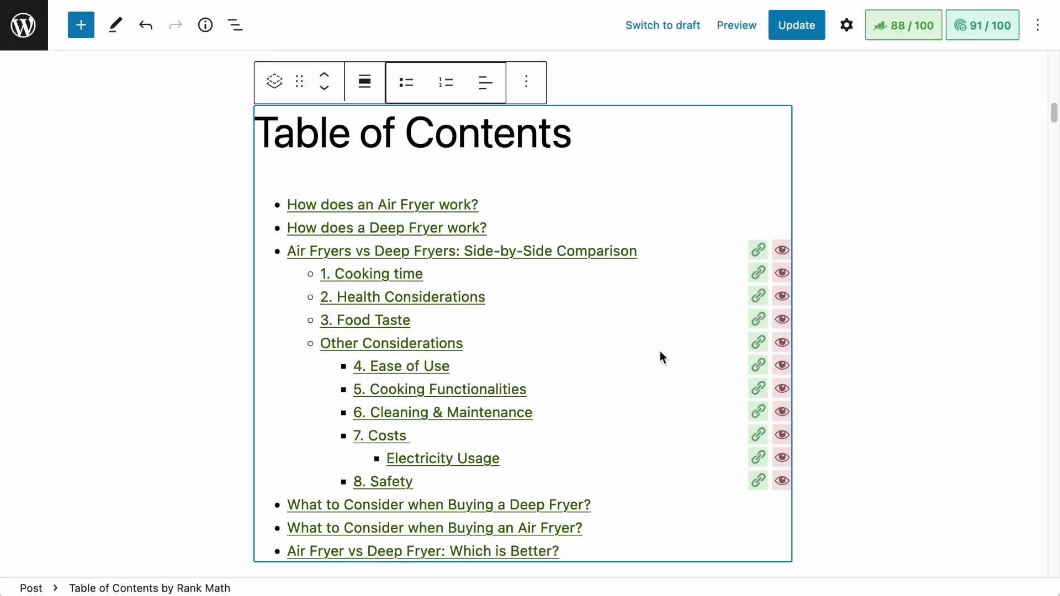
{"action": "left_click", "coordinate": [847, 27]}
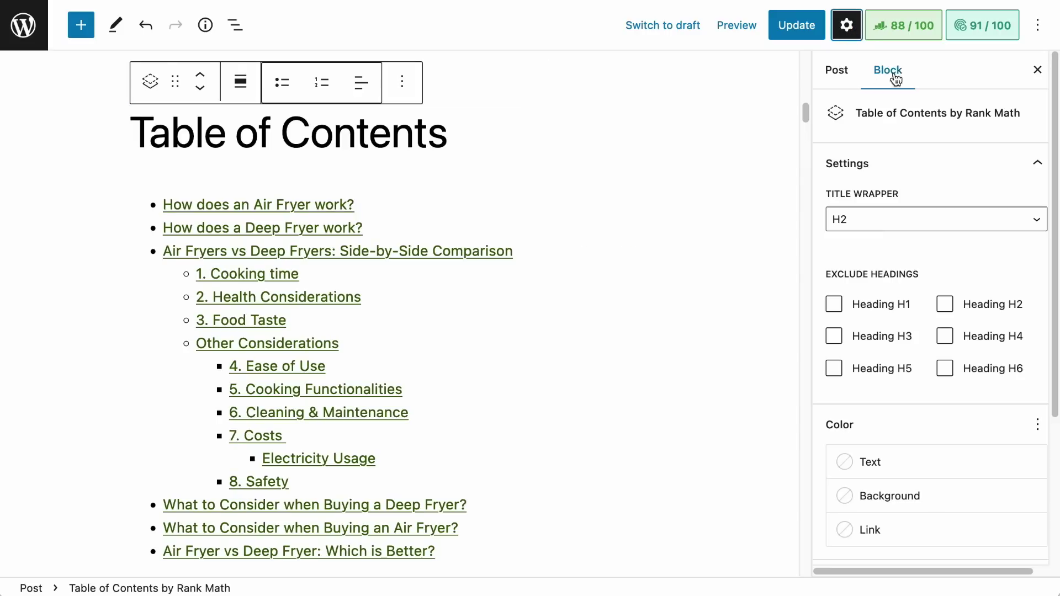
{"action": "left_click", "coordinate": [912, 215]}
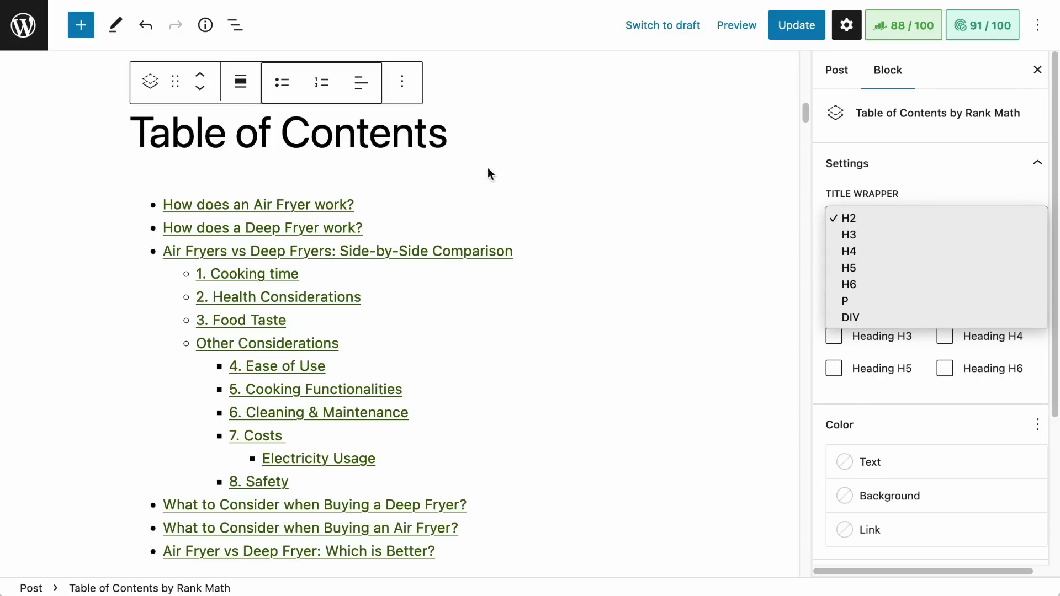
{"action": "left_click", "coordinate": [894, 300]}
{"action": "triple_click", "coordinate": [232, 144]}
{"action": "left_click", "coordinate": [402, 97]}
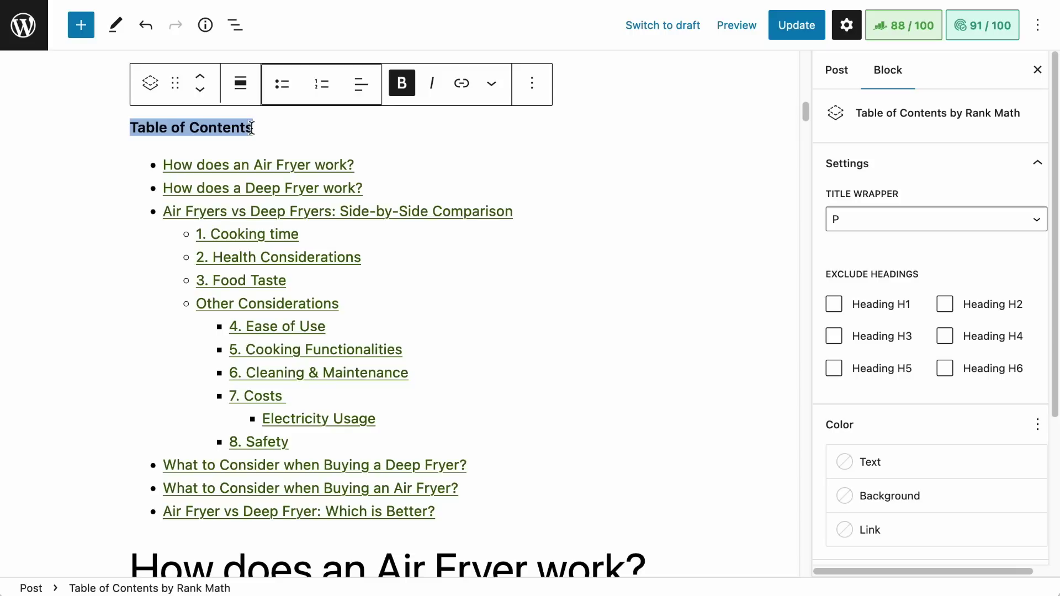
Exclude H5 headings so 'Electricity Usage' drops out of the TOC.
{"action": "scroll", "coordinate": [271, 193], "scroll_direction": "down", "scroll_amount": 1}
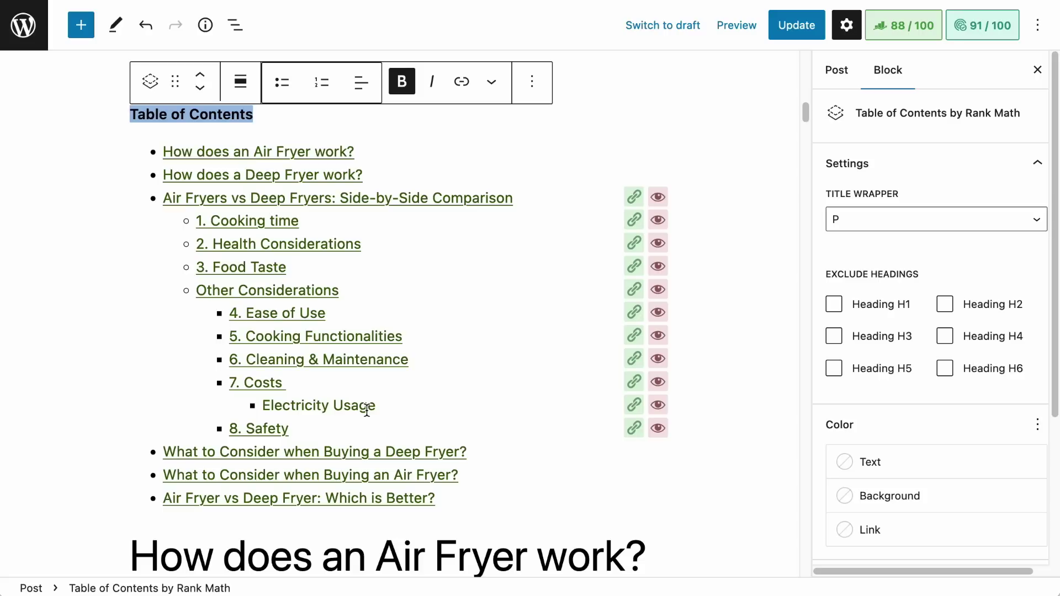
{"action": "left_click", "coordinate": [834, 368]}
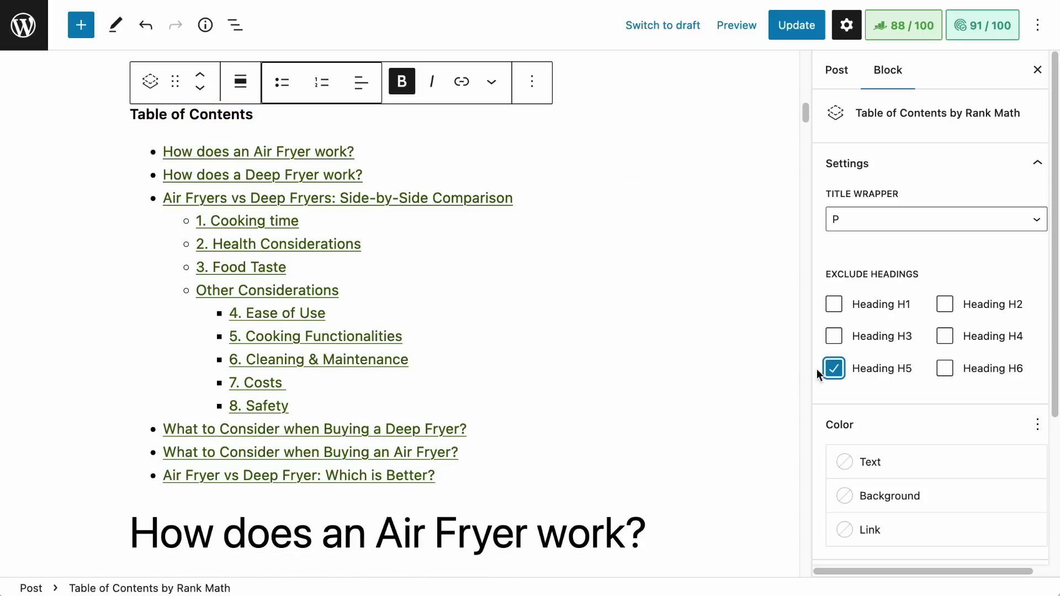
{"action": "mouse_move", "coordinate": [323, 394]}
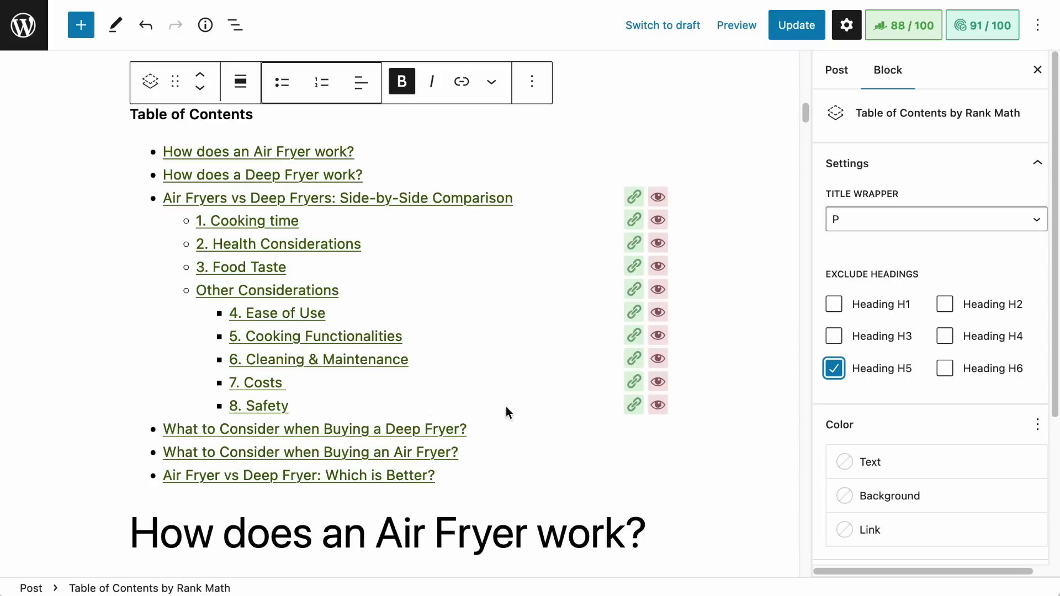
{"action": "scroll", "coordinate": [883, 417], "scroll_direction": "down", "scroll_amount": 5}
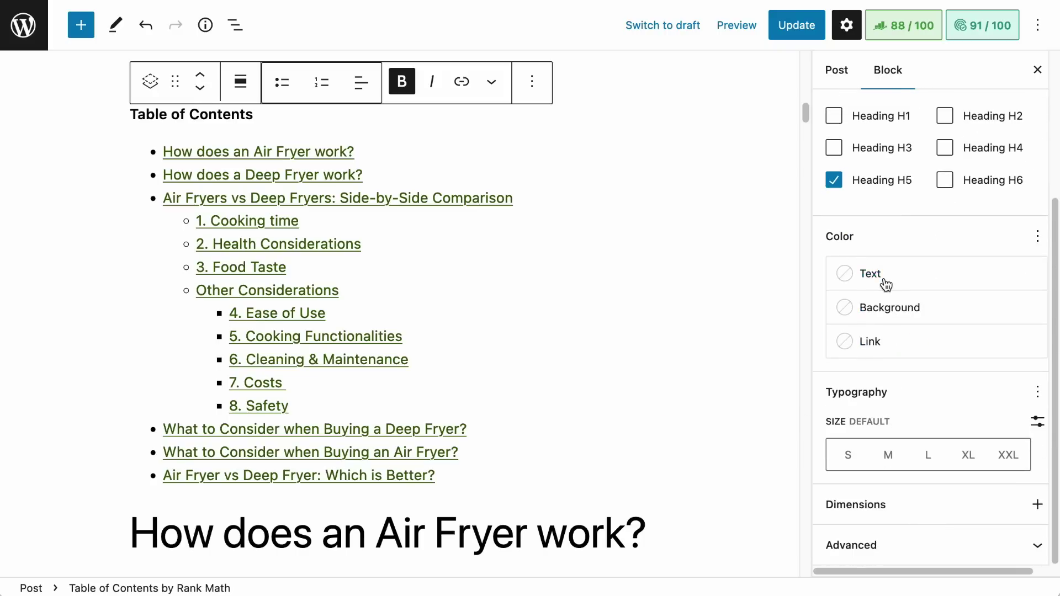
Make the TOC text and link colours Luminous vivid orange (FF6900).
{"action": "left_click", "coordinate": [872, 274]}
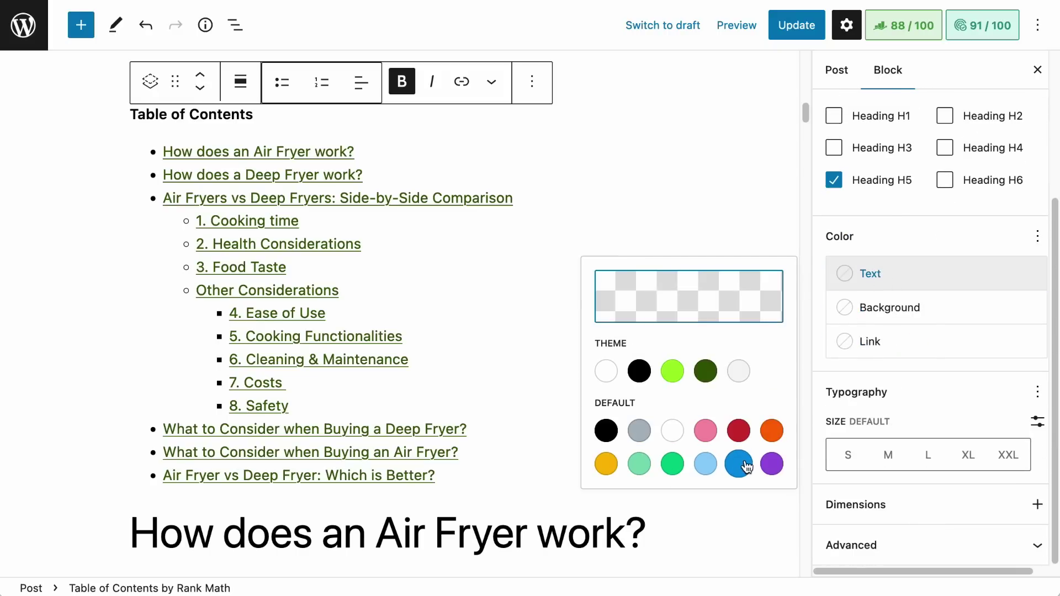
{"action": "left_click", "coordinate": [715, 313]}
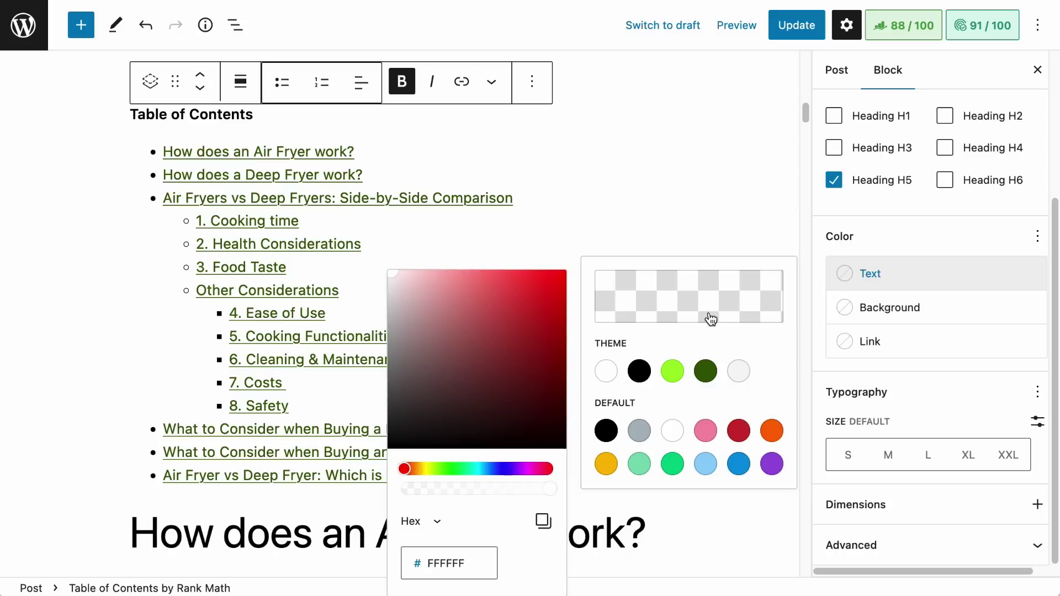
{"action": "double_click", "coordinate": [485, 561]}
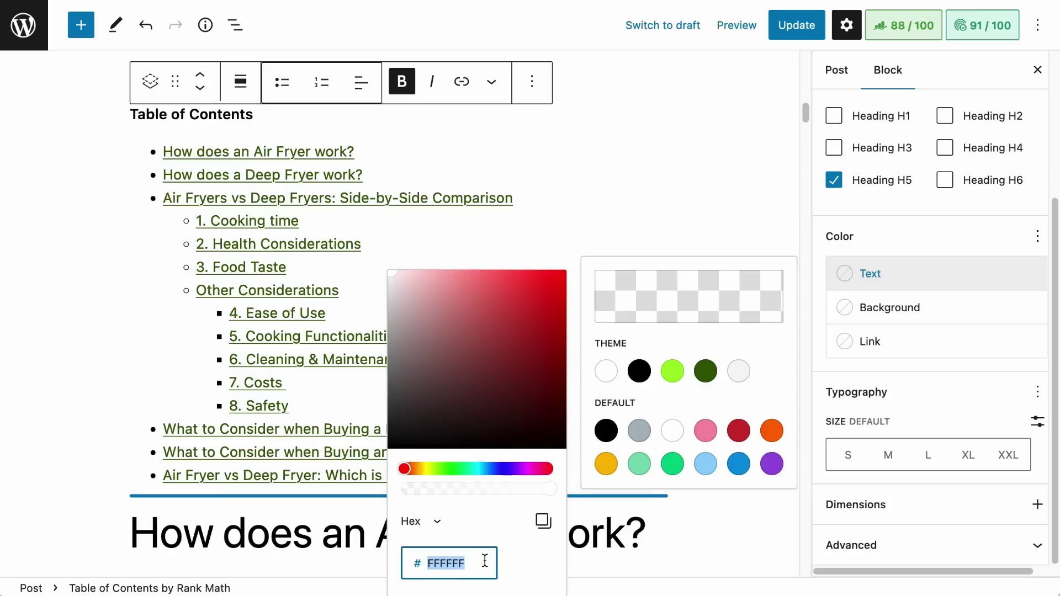
{"action": "left_click", "coordinate": [772, 431]}
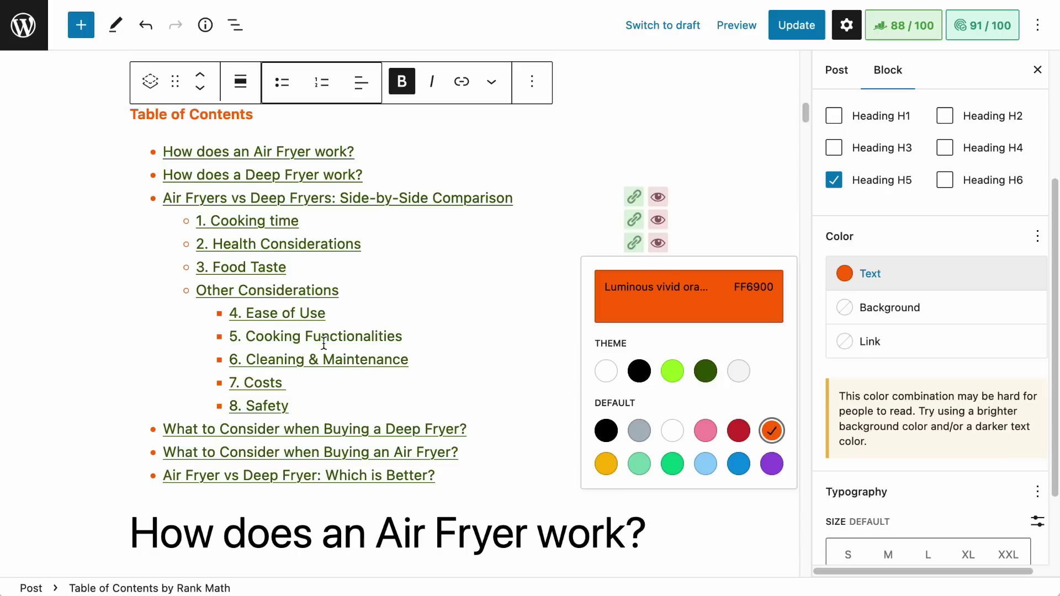
{"action": "left_click", "coordinate": [857, 345]}
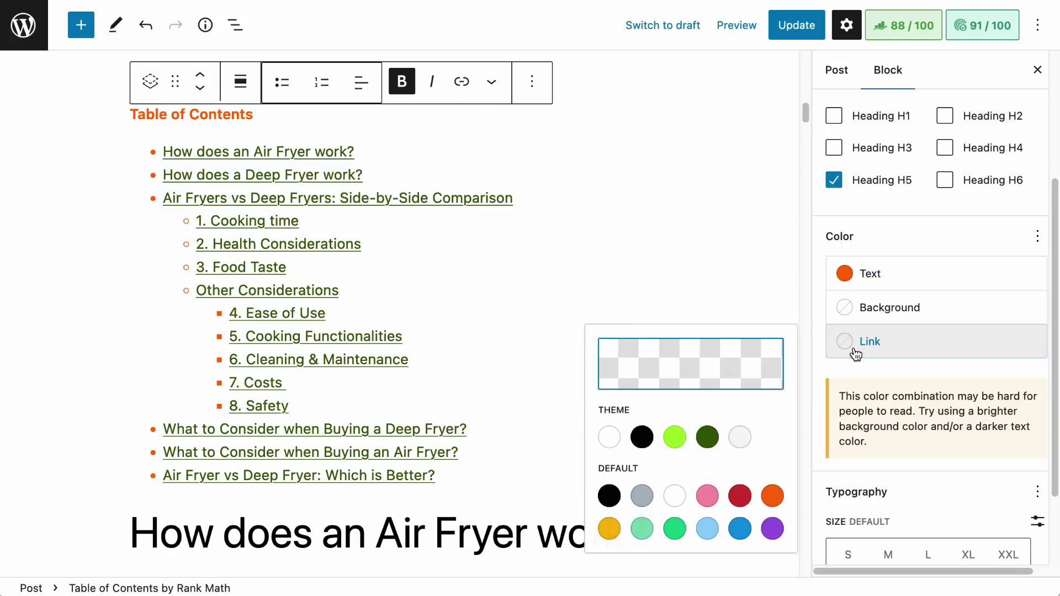
{"action": "left_click", "coordinate": [775, 498]}
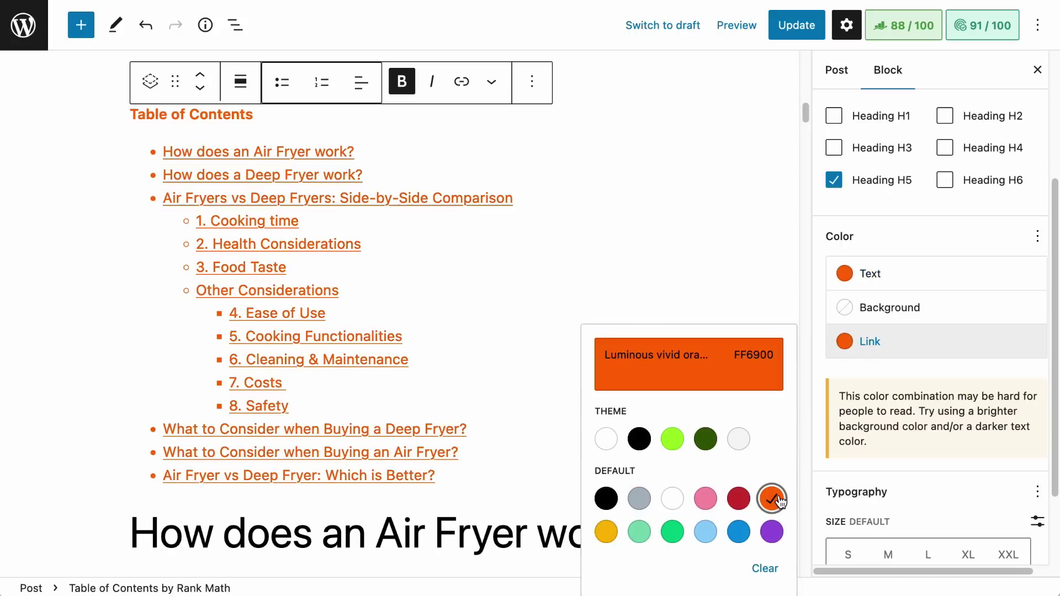
{"action": "left_click", "coordinate": [953, 318]}
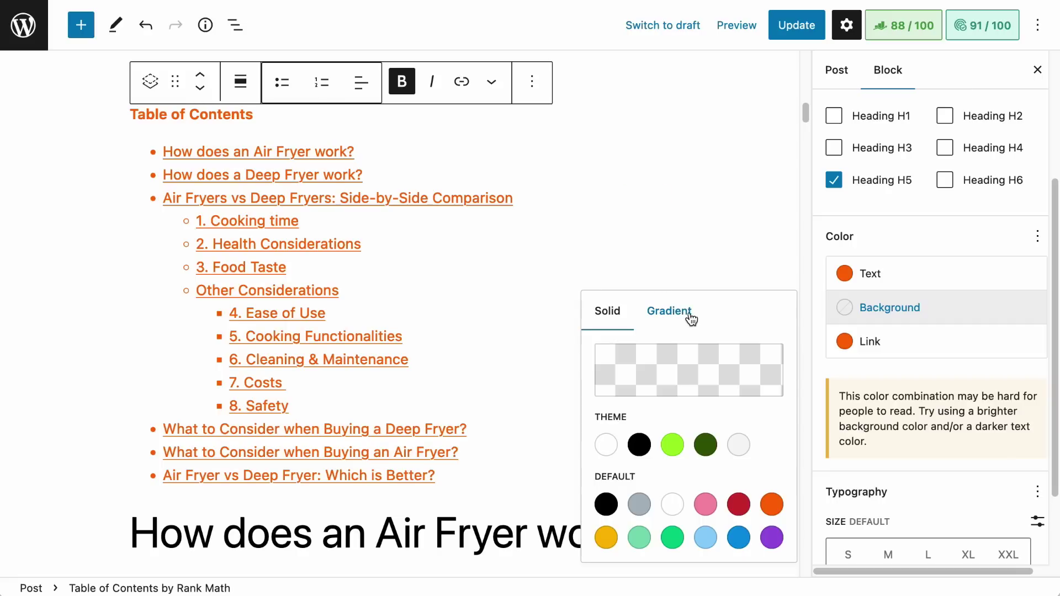
Switch the TOC background to a gradient, trying presets and a temporary middle stop.
{"action": "left_click", "coordinate": [689, 315]}
{"action": "left_click", "coordinate": [606, 501]}
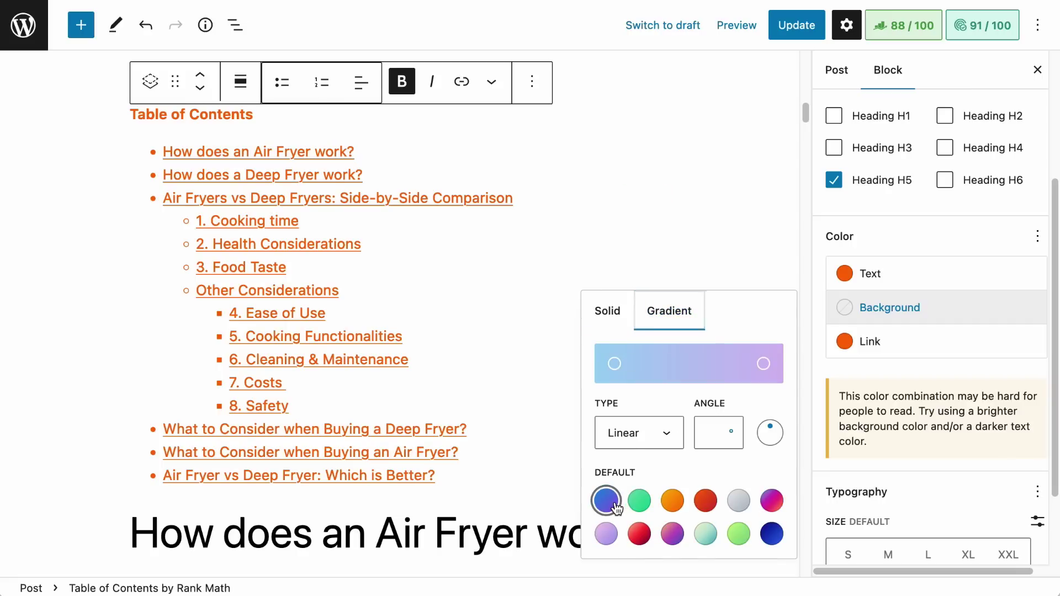
{"action": "left_click", "coordinate": [639, 501]}
{"action": "left_click", "coordinate": [672, 501]}
{"action": "left_click", "coordinate": [707, 503]}
{"action": "left_click", "coordinate": [672, 501]}
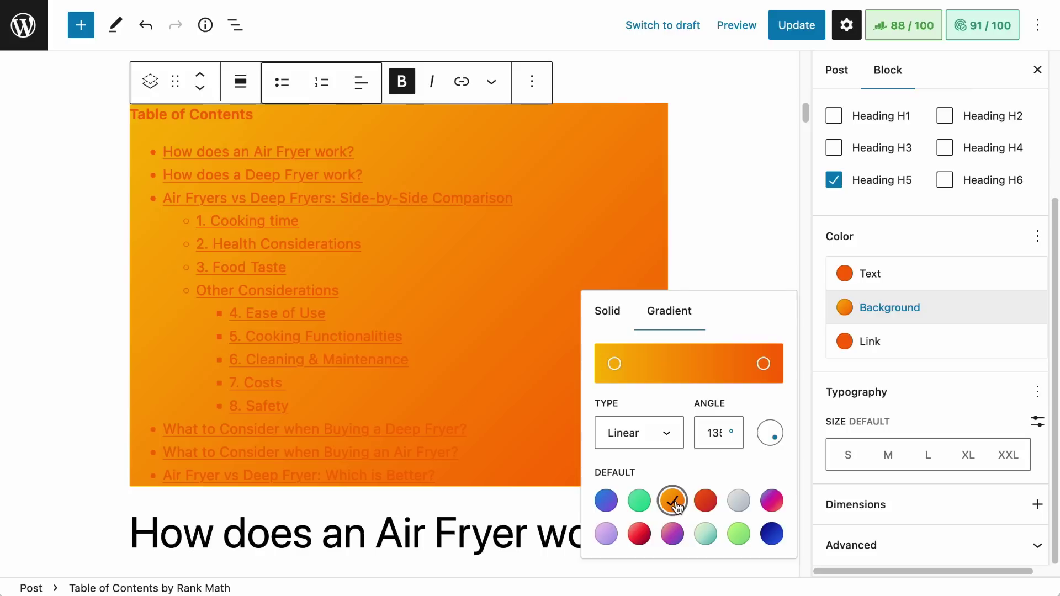
{"action": "left_click", "coordinate": [673, 367]}
{"action": "left_click", "coordinate": [635, 125]}
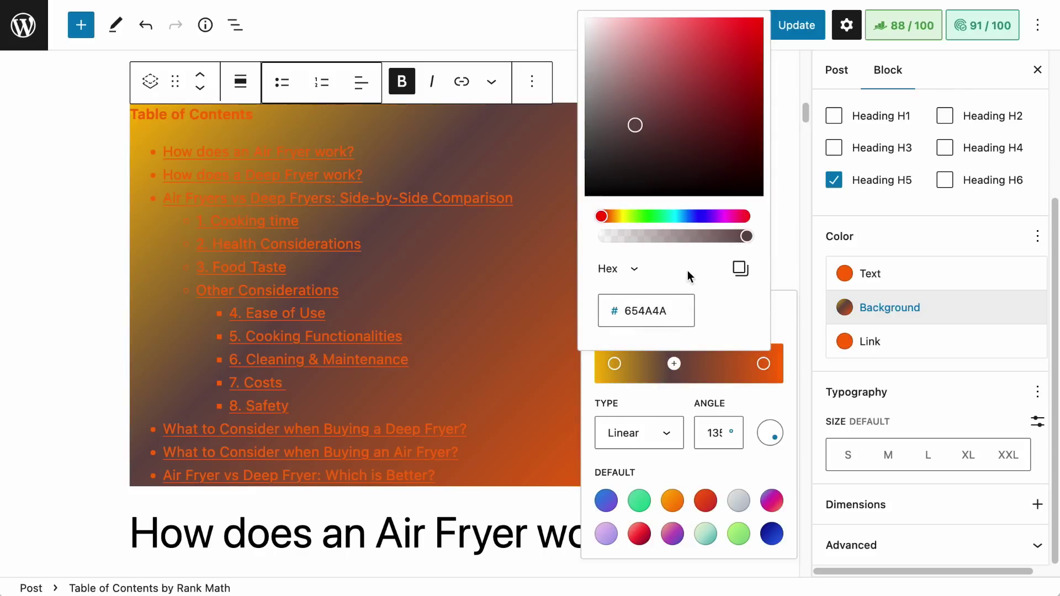
{"action": "left_click", "coordinate": [750, 392]}
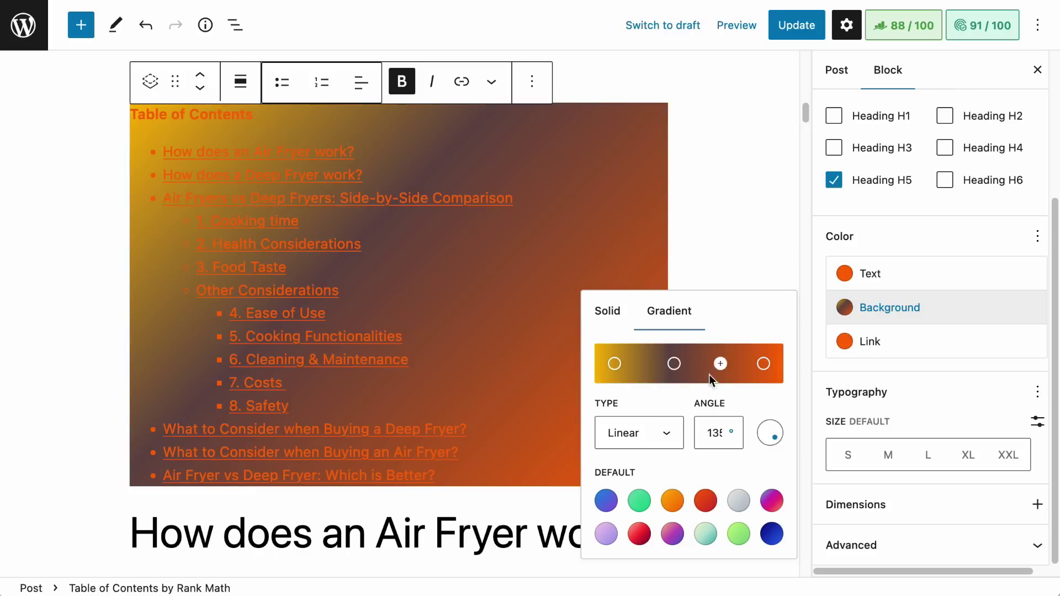
{"action": "left_click", "coordinate": [675, 363]}
{"action": "scroll", "coordinate": [679, 305], "scroll_direction": "down", "scroll_amount": 1}
{"action": "left_click", "coordinate": [679, 320]}
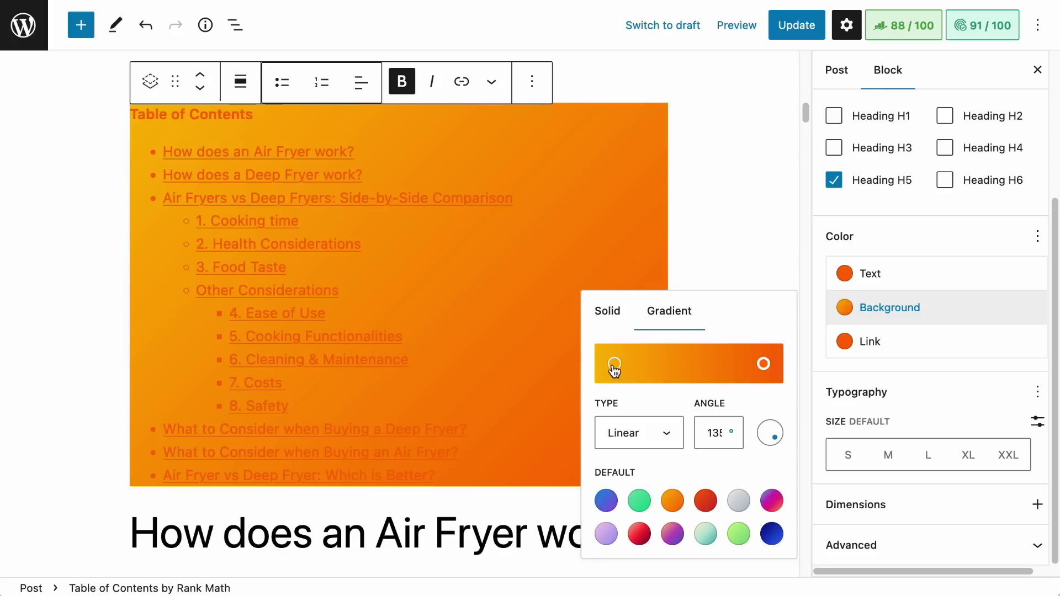
Set the gradient's left stop to #724cb7 and right stop to #4198d7.
{"action": "left_click", "coordinate": [615, 364]}
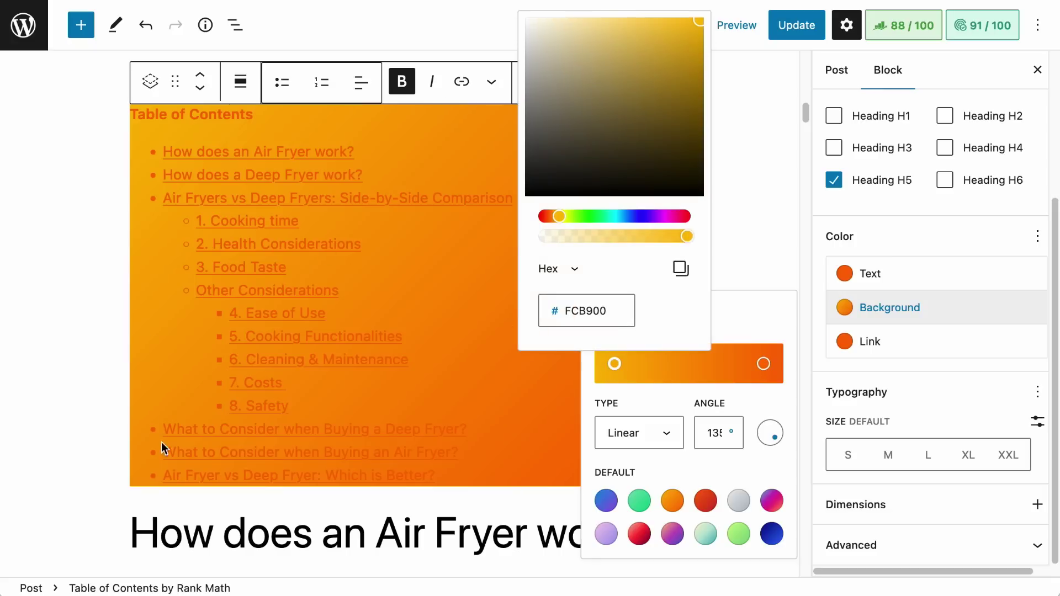
{"action": "double_click", "coordinate": [581, 310]}
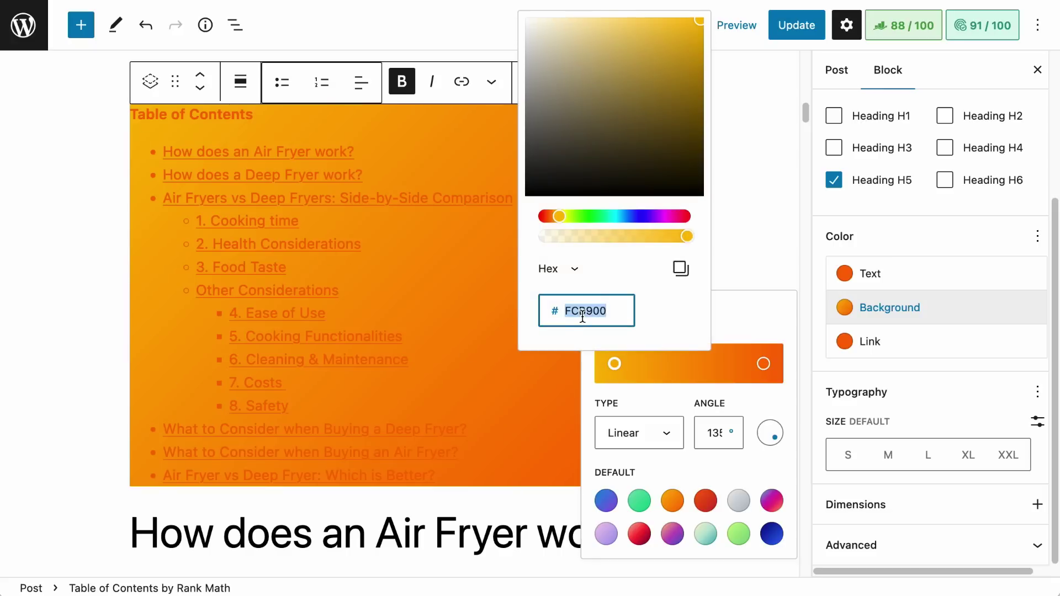
{"action": "type", "text": "724cb7"}
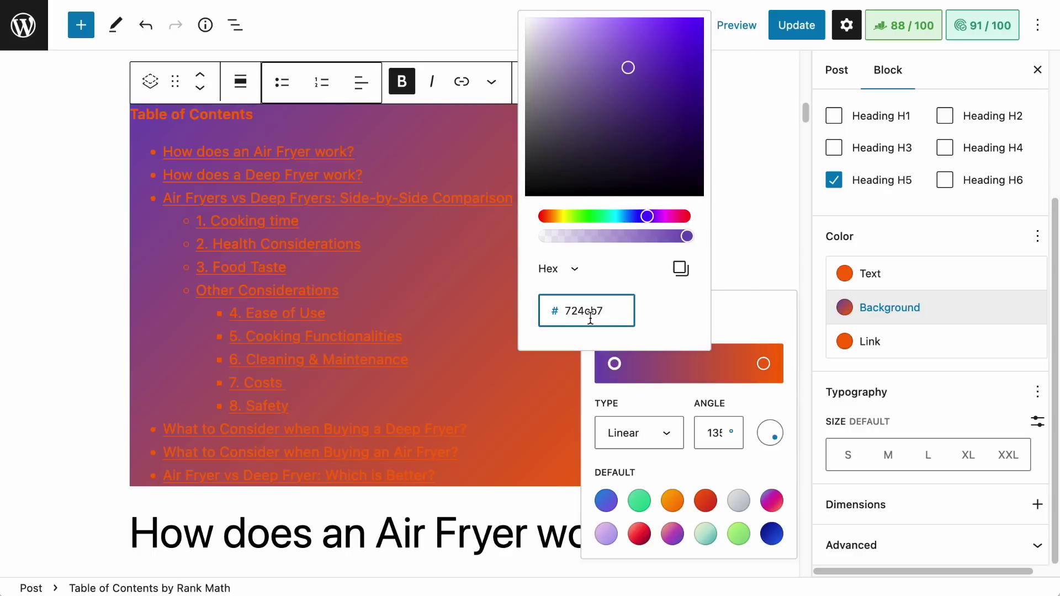
{"action": "left_click", "coordinate": [763, 363]}
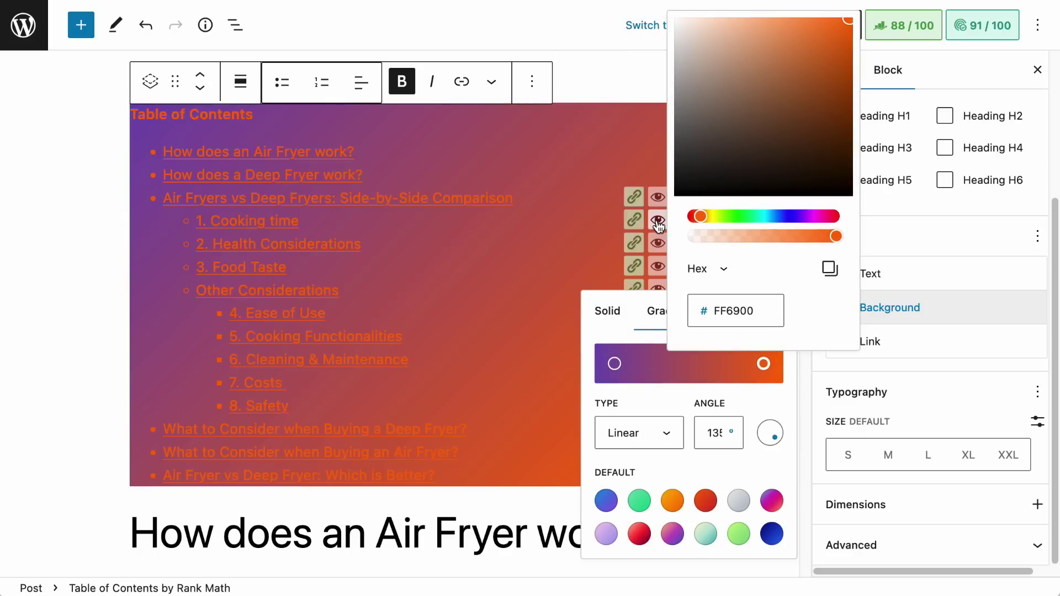
{"action": "left_click", "coordinate": [753, 324]}
{"action": "double_click", "coordinate": [757, 317]}
{"action": "type", "text": "4198d7"}
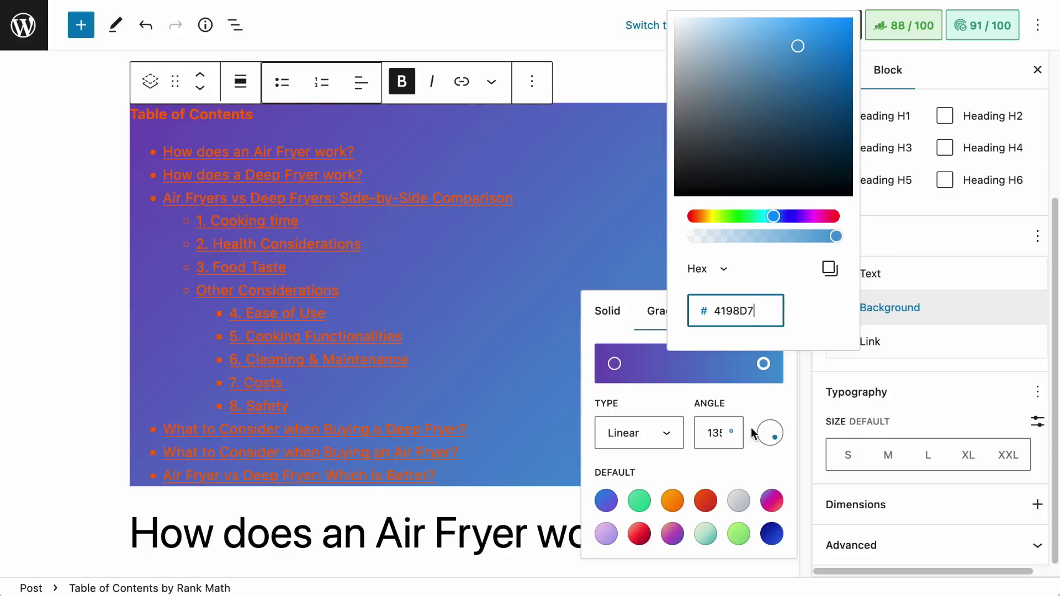
Tilt the TOC background gradient angle to 60°.
{"action": "left_click_drag", "start_coordinate": [751, 429], "coordinate": [745, 444]}
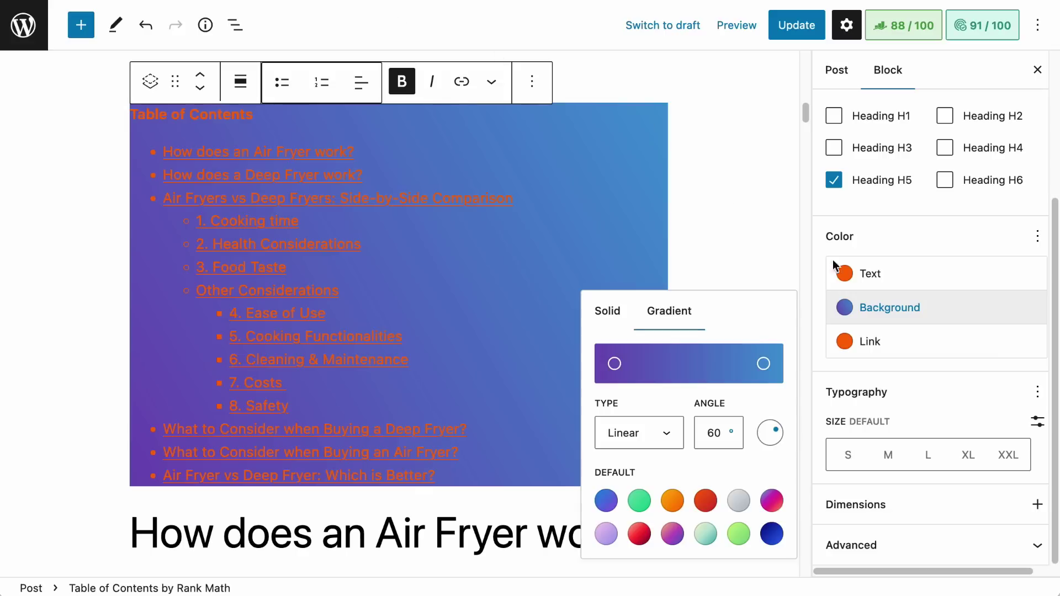
Set the TOC text and link colours to white (Base, FFFFFF).
{"action": "left_click", "coordinate": [881, 275]}
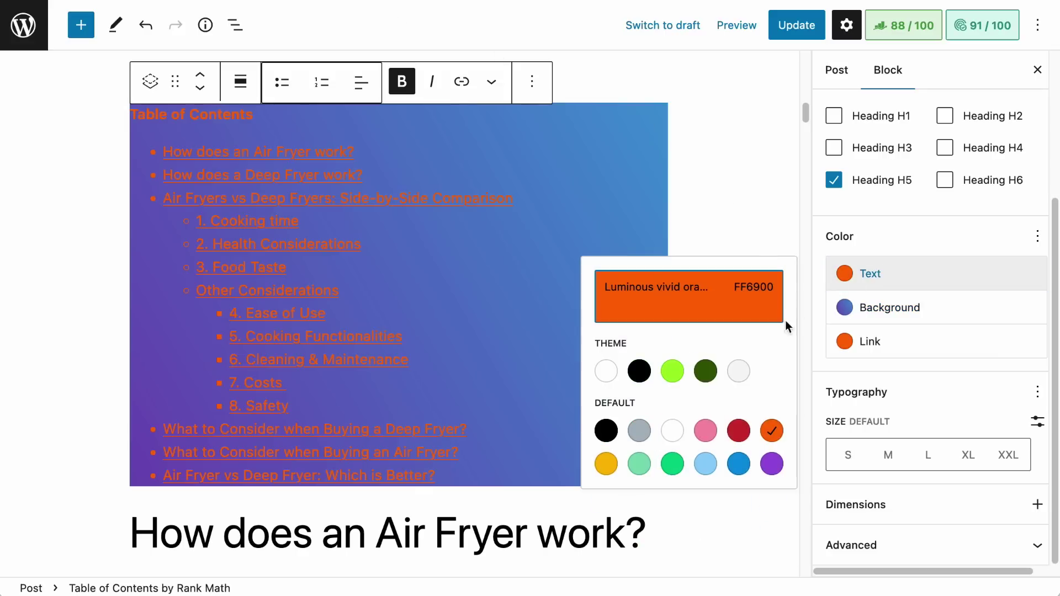
{"action": "left_click", "coordinate": [604, 372]}
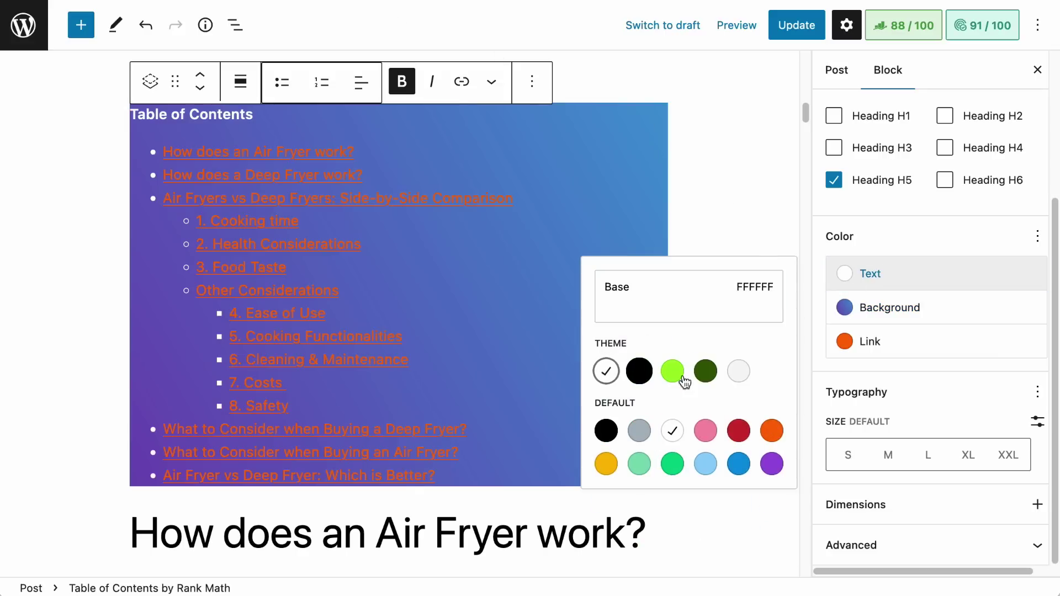
{"action": "left_click", "coordinate": [865, 344]}
{"action": "left_click", "coordinate": [605, 439]}
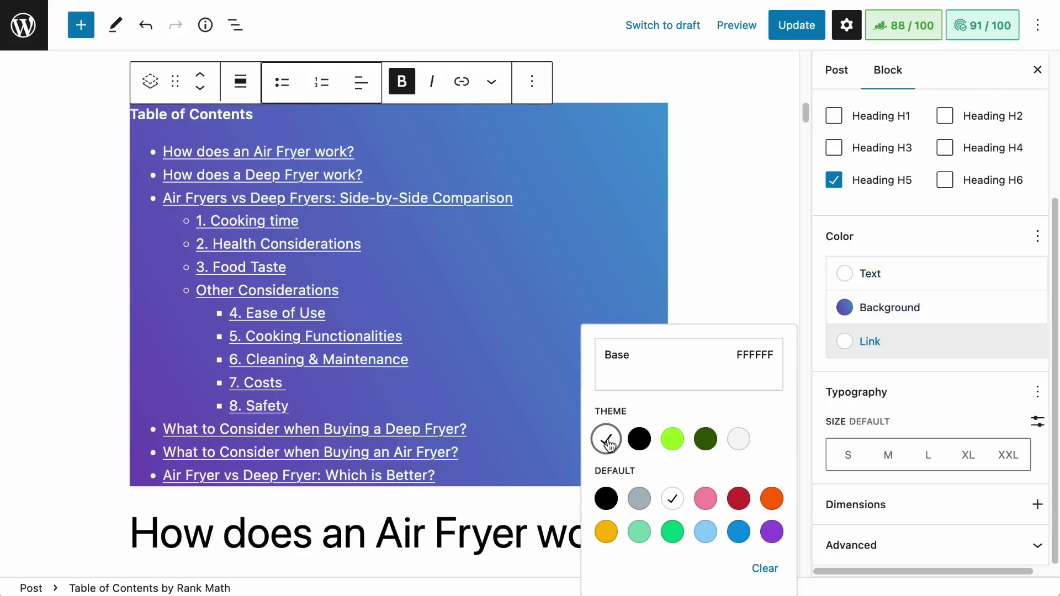
{"action": "left_click", "coordinate": [509, 280]}
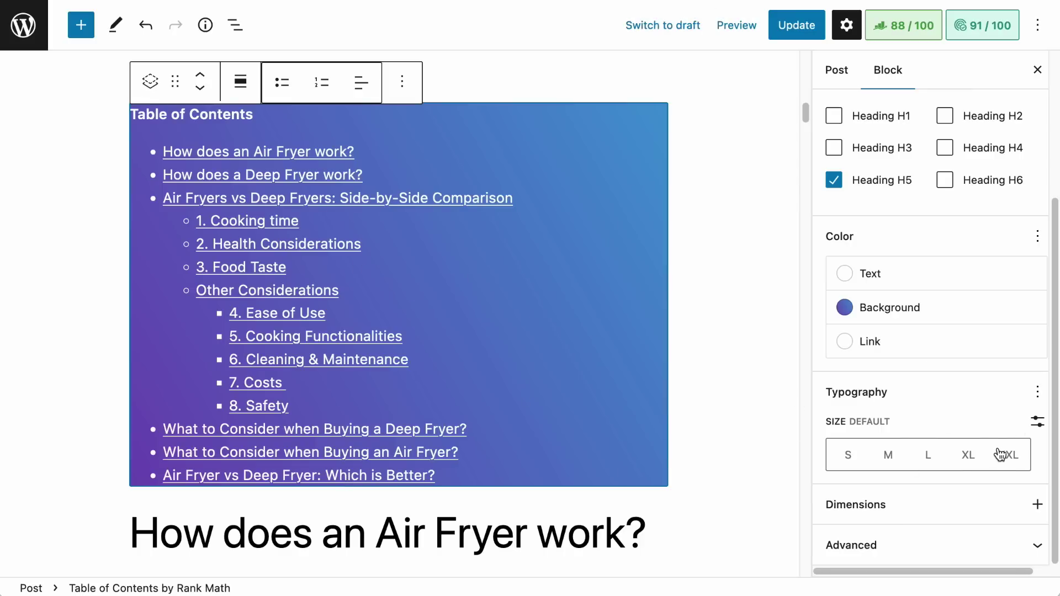
Add a line height setting to the TOC typography and set it to 1.8.
{"action": "left_click", "coordinate": [1038, 393]}
{"action": "left_click", "coordinate": [975, 479]}
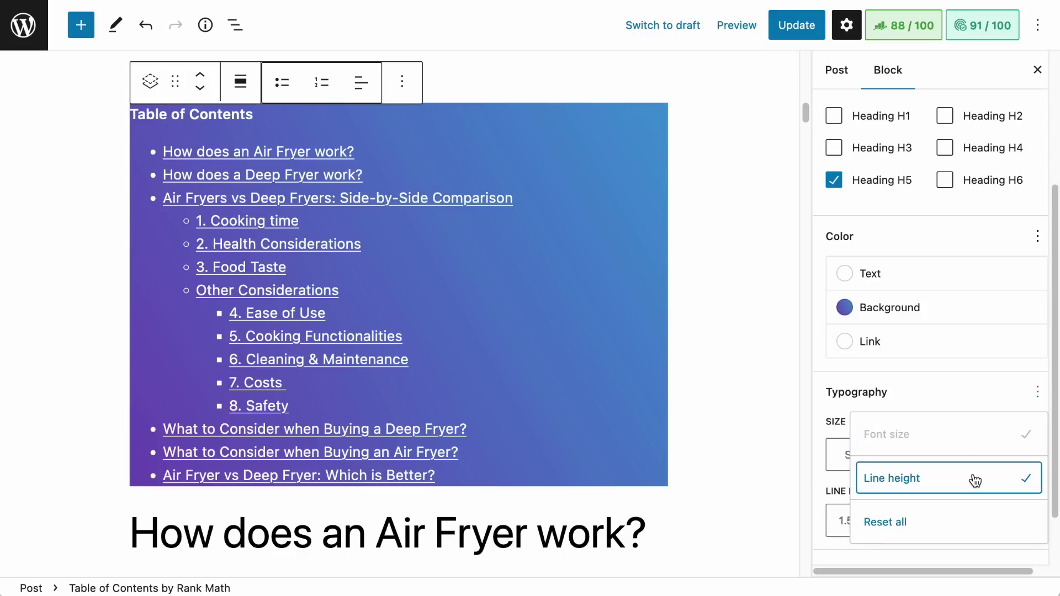
{"action": "left_click", "coordinate": [946, 383]}
{"action": "scroll", "coordinate": [886, 518], "scroll_direction": "down", "scroll_amount": 2}
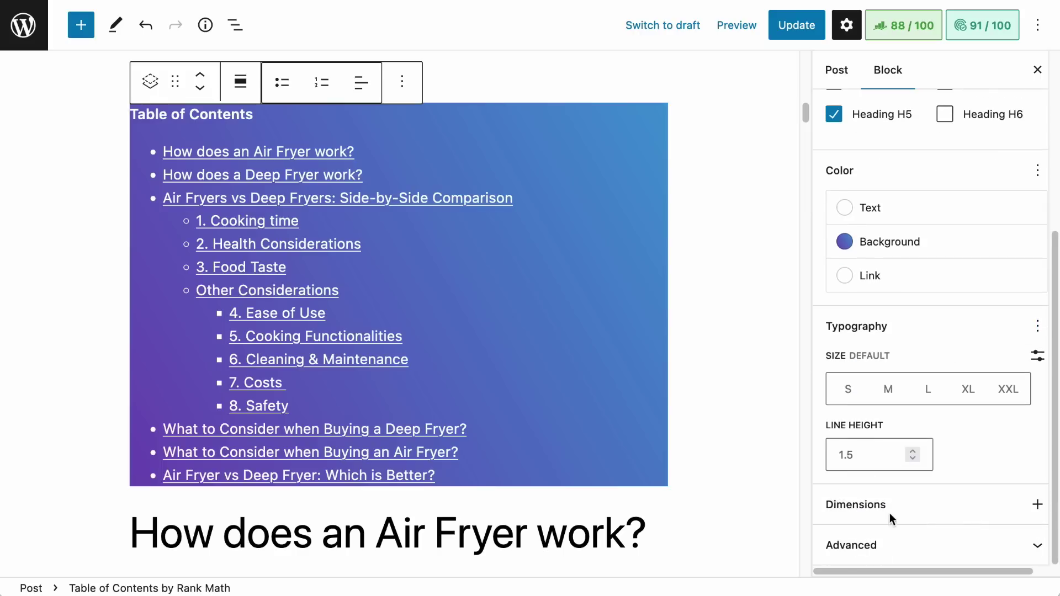
{"action": "triple_click", "coordinate": [913, 451]}
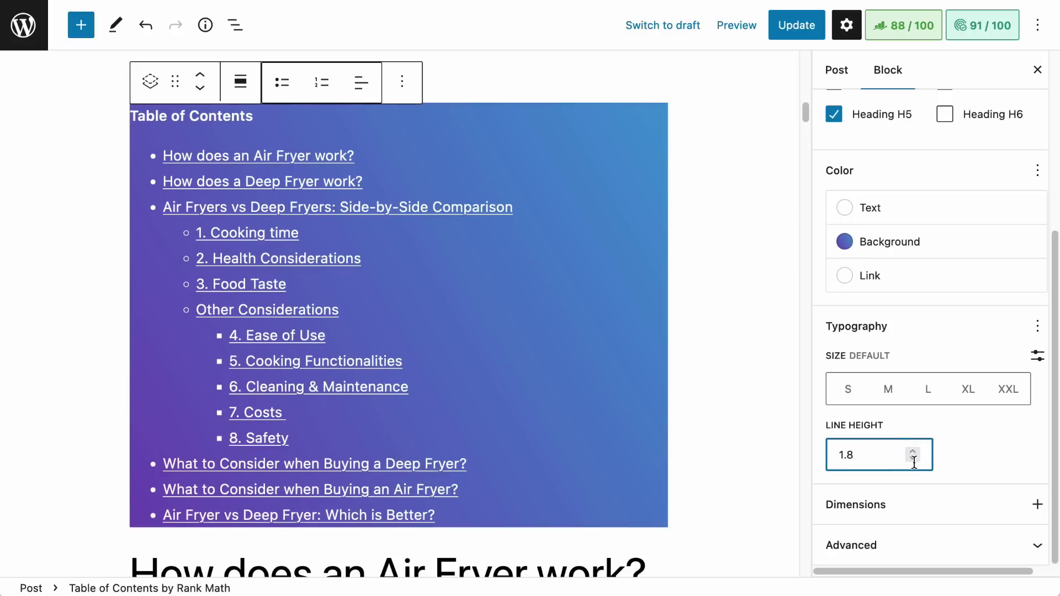
{"action": "left_click", "coordinate": [914, 459]}
{"action": "left_click", "coordinate": [913, 459]}
{"action": "left_click", "coordinate": [912, 451]}
{"action": "left_click", "coordinate": [912, 451]}
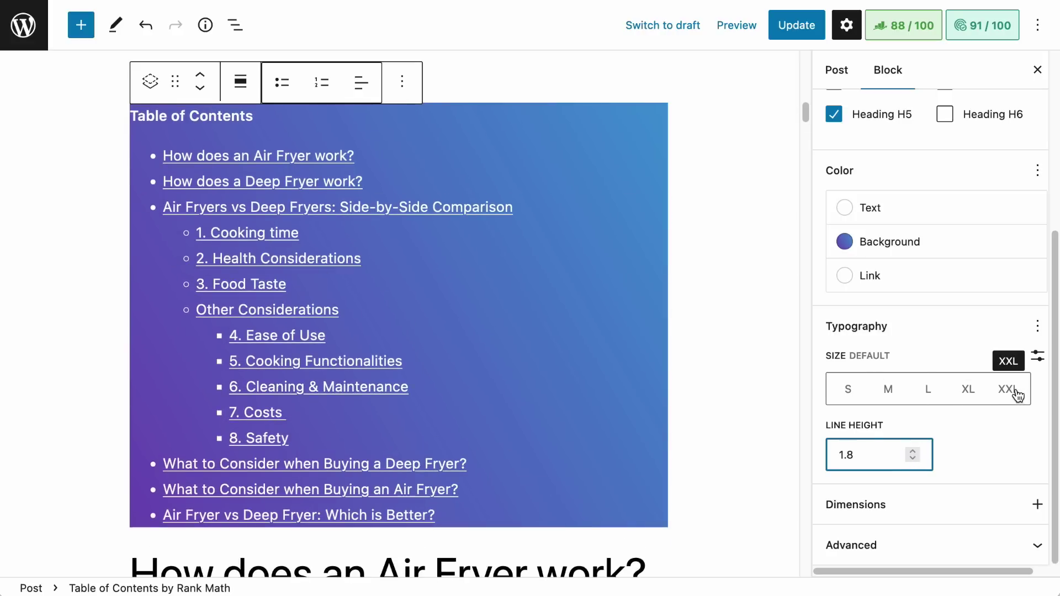
Set the TOC font size to a custom 20 px after trying small, medium and large.
{"action": "left_click", "coordinate": [850, 391]}
{"action": "left_click", "coordinate": [889, 390]}
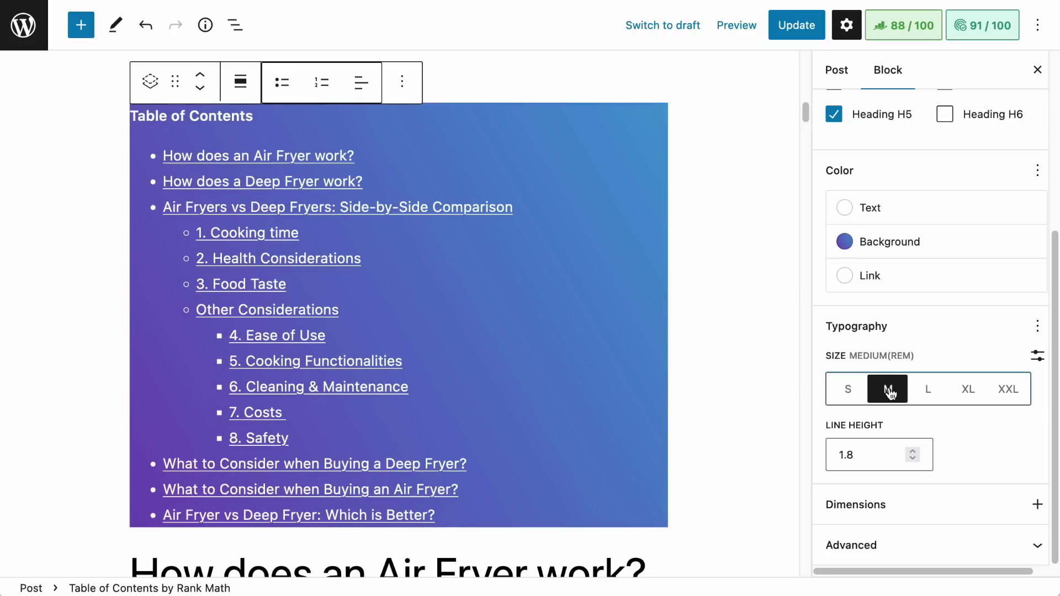
{"action": "left_click", "coordinate": [923, 393]}
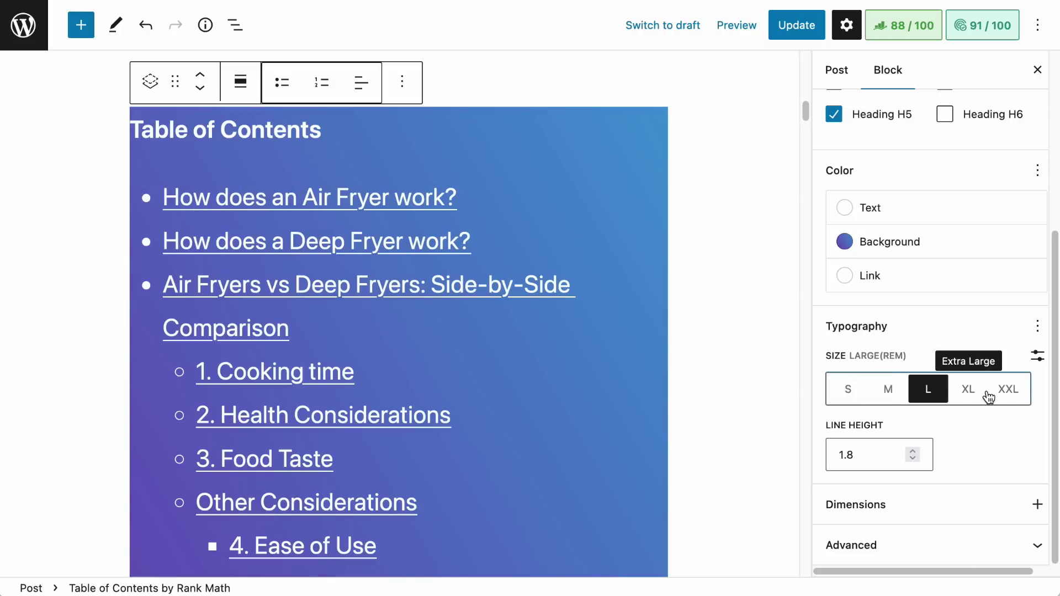
{"action": "left_click", "coordinate": [1037, 356]}
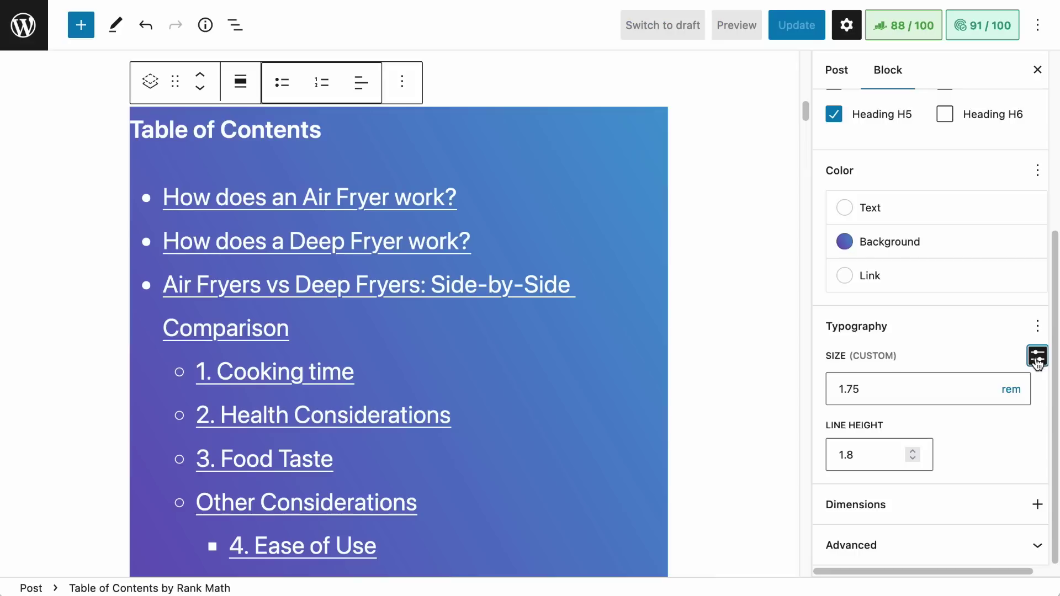
{"action": "left_click", "coordinate": [1019, 391]}
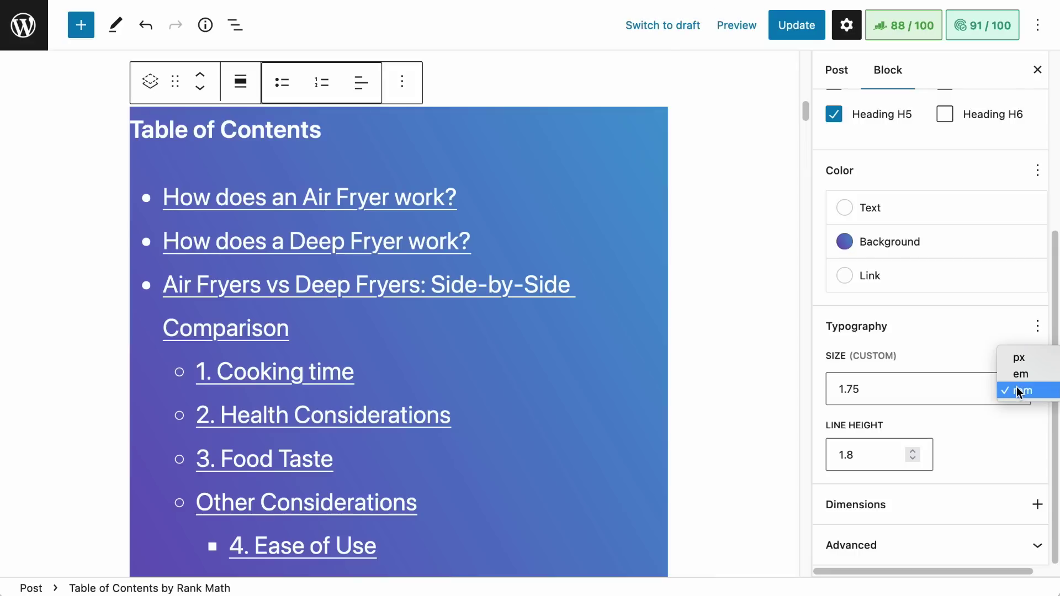
{"action": "left_click", "coordinate": [1024, 359]}
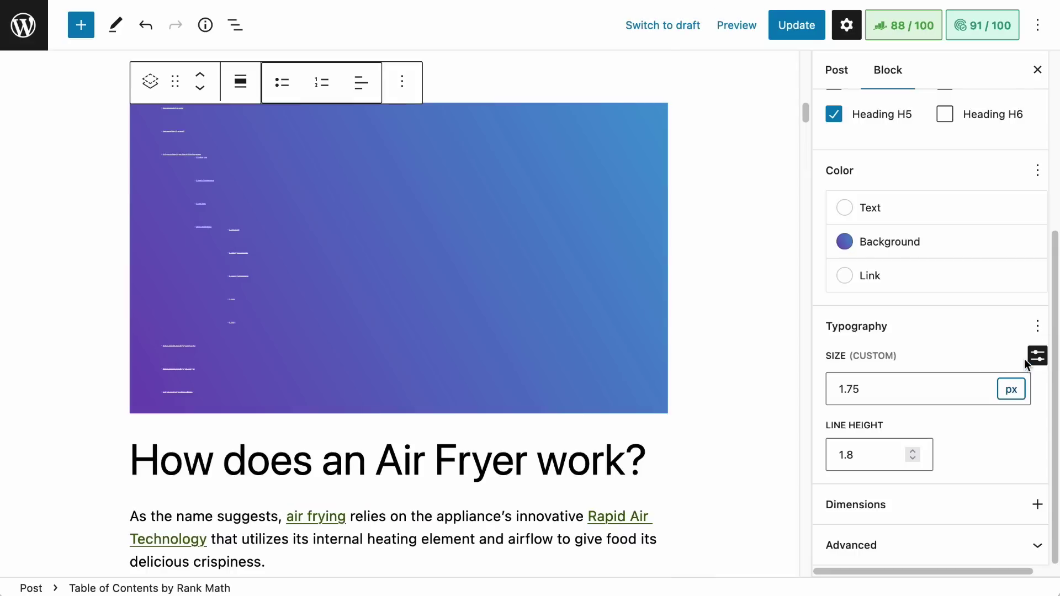
{"action": "left_click", "coordinate": [958, 381]}
{"action": "double_click", "coordinate": [958, 380]}
{"action": "type", "text": "2"}
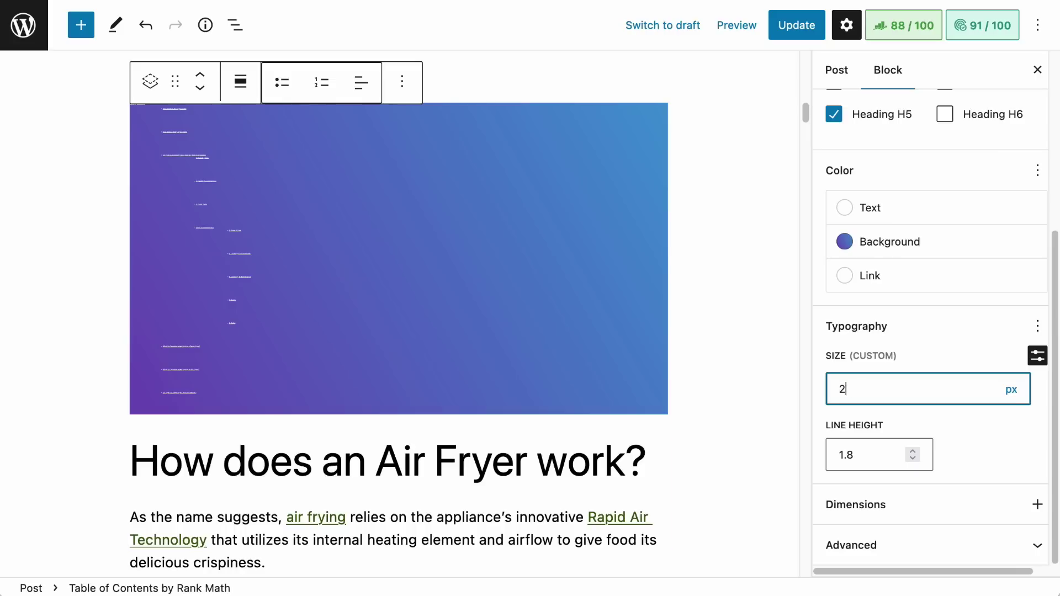
{"action": "type", "text": "0"}
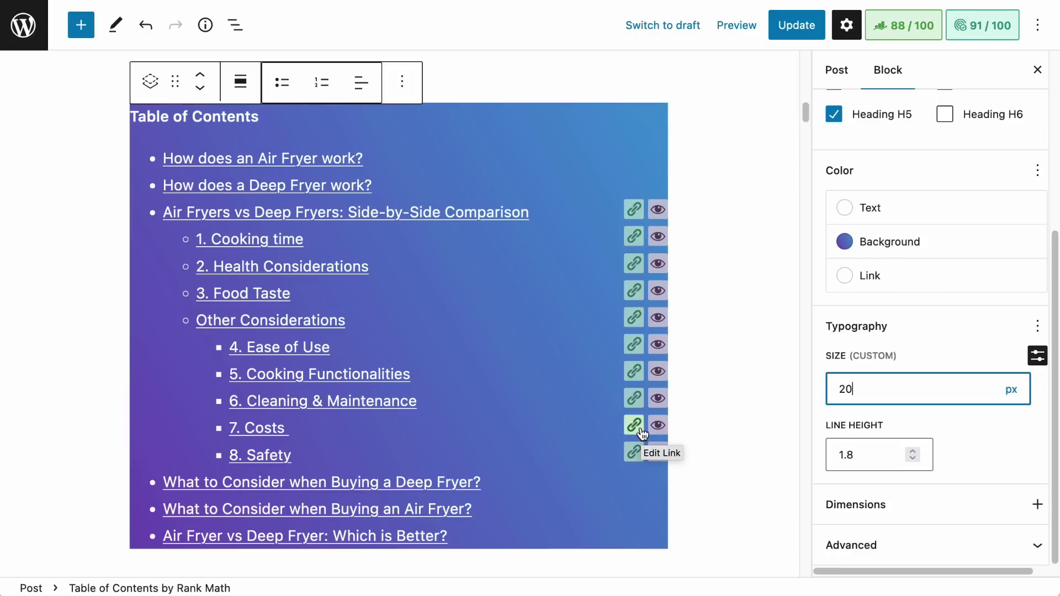
{"action": "left_click", "coordinate": [1032, 505]}
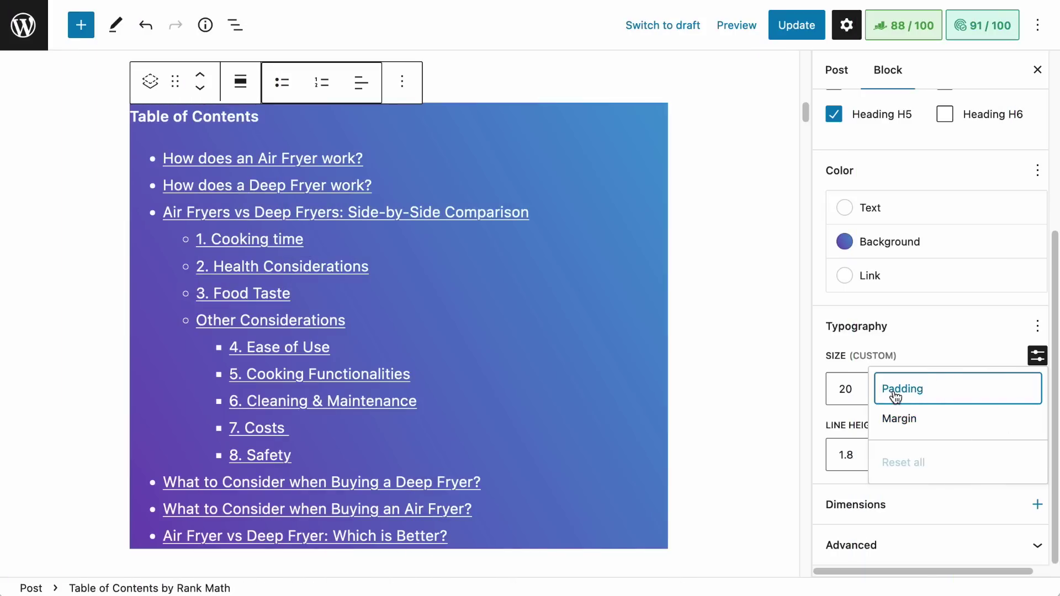
Expand the TOC block's Advanced panel to reach the additional CSS class field.
{"action": "left_click", "coordinate": [1054, 425]}
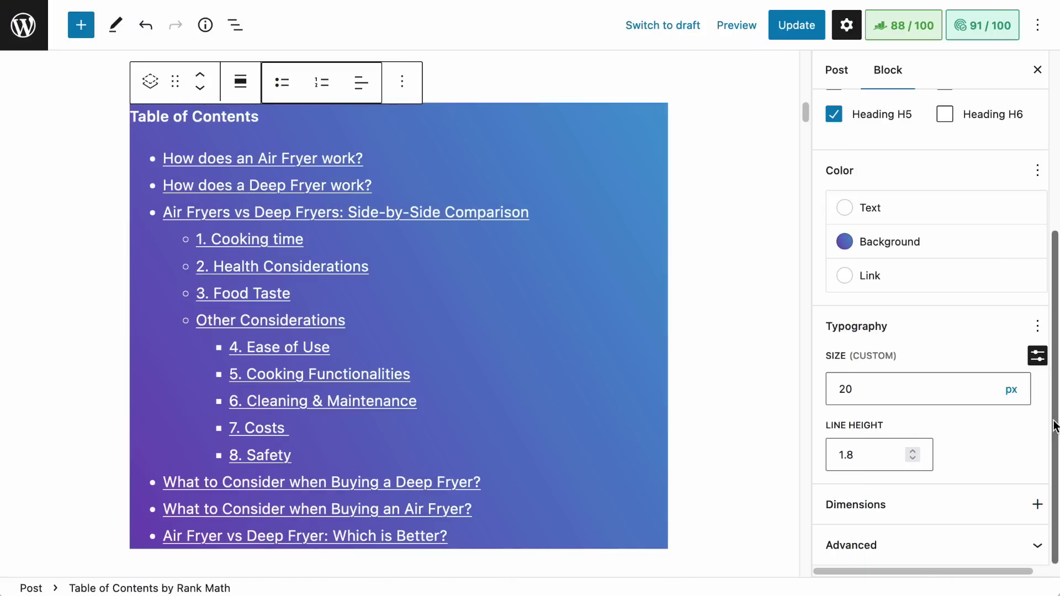
{"action": "mouse_move", "coordinate": [1055, 426]}
{"action": "left_mouse_down"}
{"action": "mouse_move", "coordinate": [1043, 265]}
{"action": "mouse_move", "coordinate": [1043, 435]}
{"action": "left_mouse_up"}
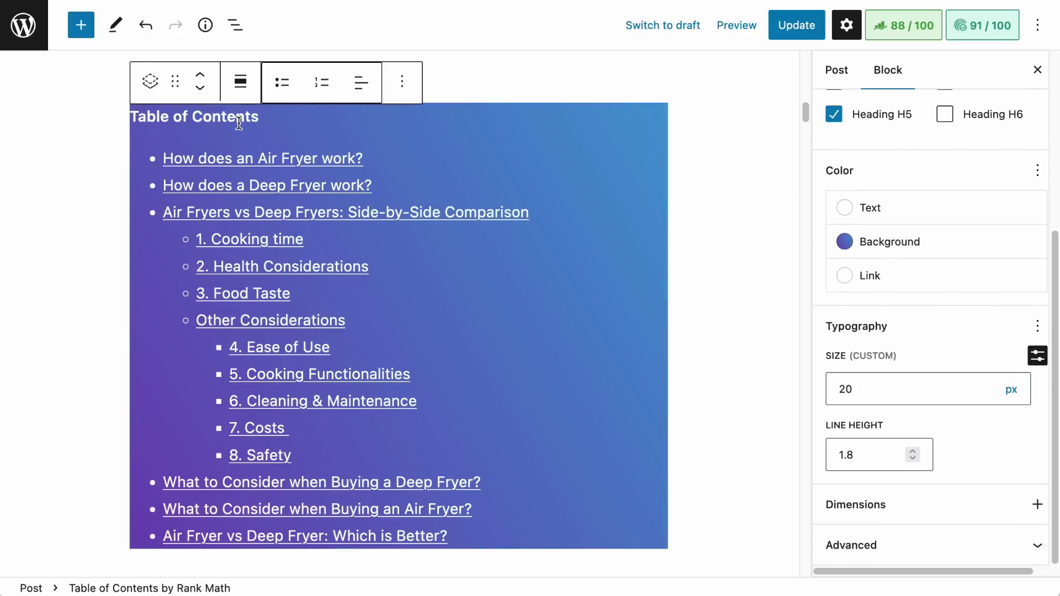
{"action": "mouse_move", "coordinate": [330, 269]}
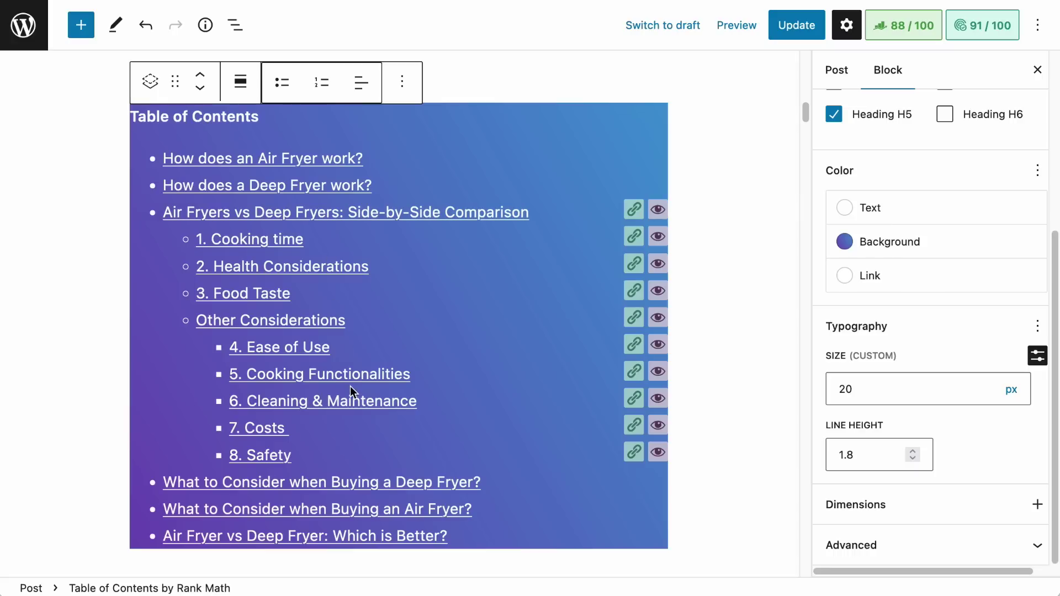
{"action": "left_click", "coordinate": [847, 545]}
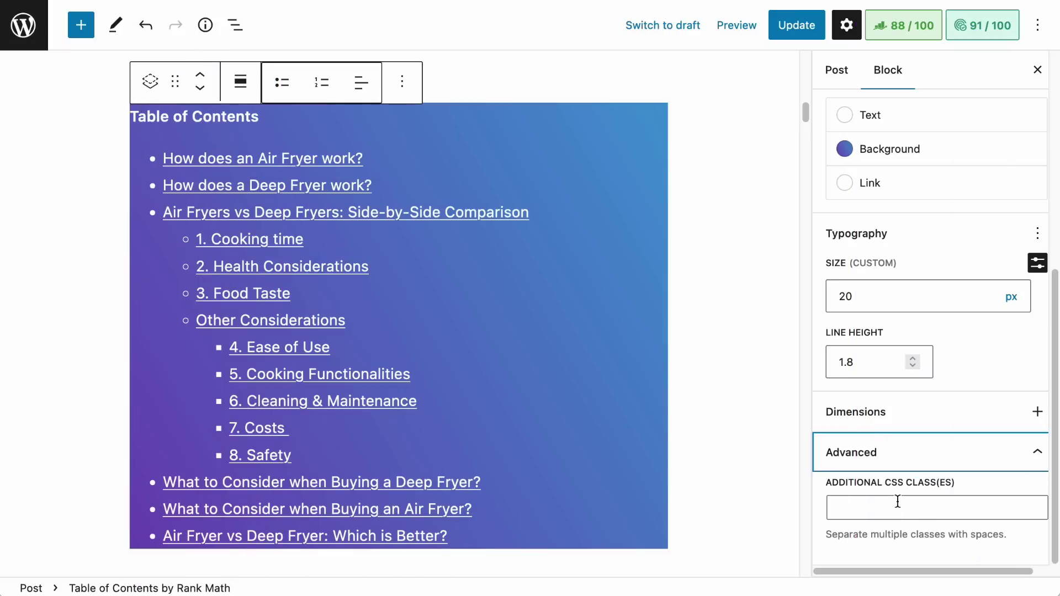
{"action": "mouse_move", "coordinate": [492, 357]}
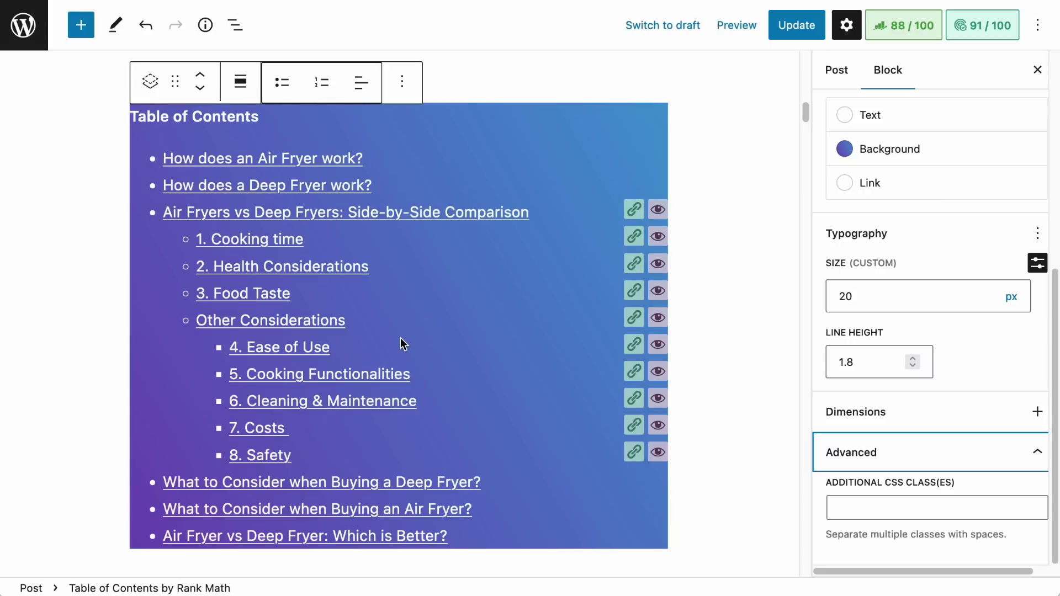
{"action": "left_click", "coordinate": [296, 321]}
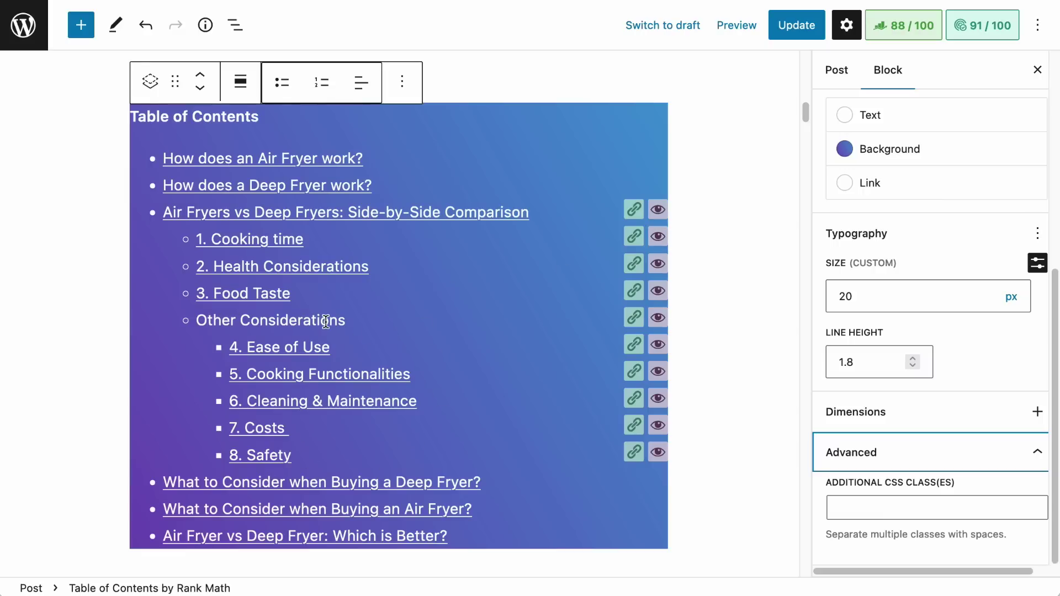
{"action": "left_click", "coordinate": [306, 333]}
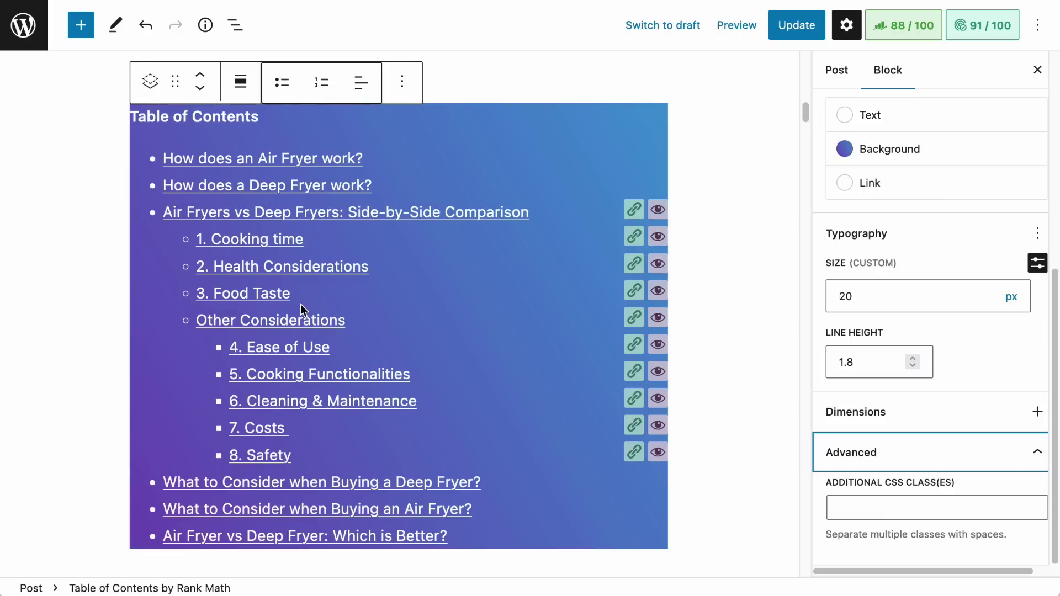
{"action": "left_click", "coordinate": [306, 309]}
{"action": "left_click", "coordinate": [591, 318]}
{"action": "left_click", "coordinate": [659, 319]}
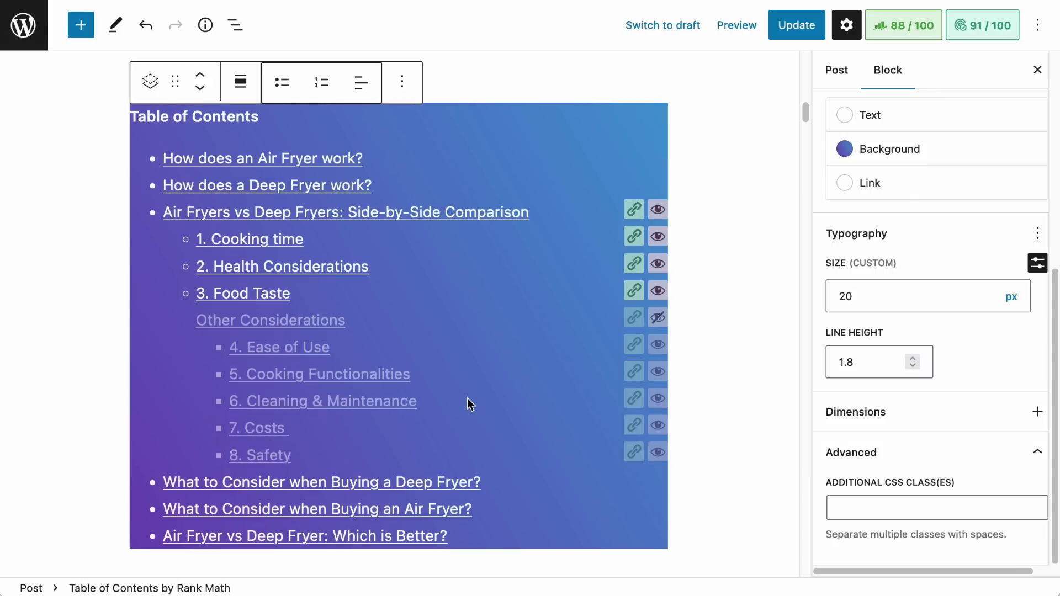
{"action": "left_click", "coordinate": [658, 319]}
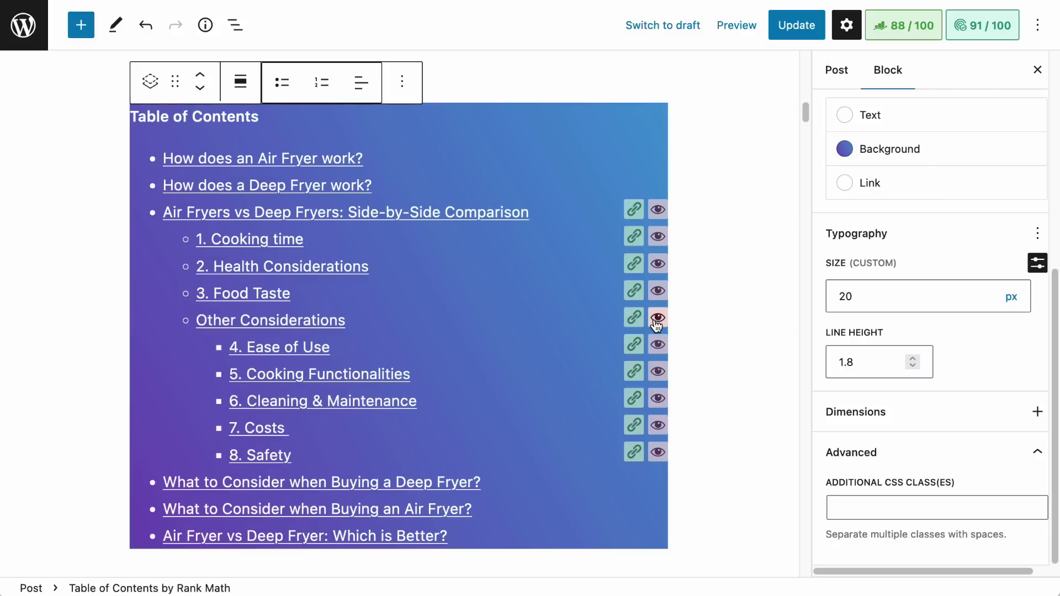
{"action": "left_click", "coordinate": [257, 352]}
{"action": "left_click", "coordinate": [657, 345]}
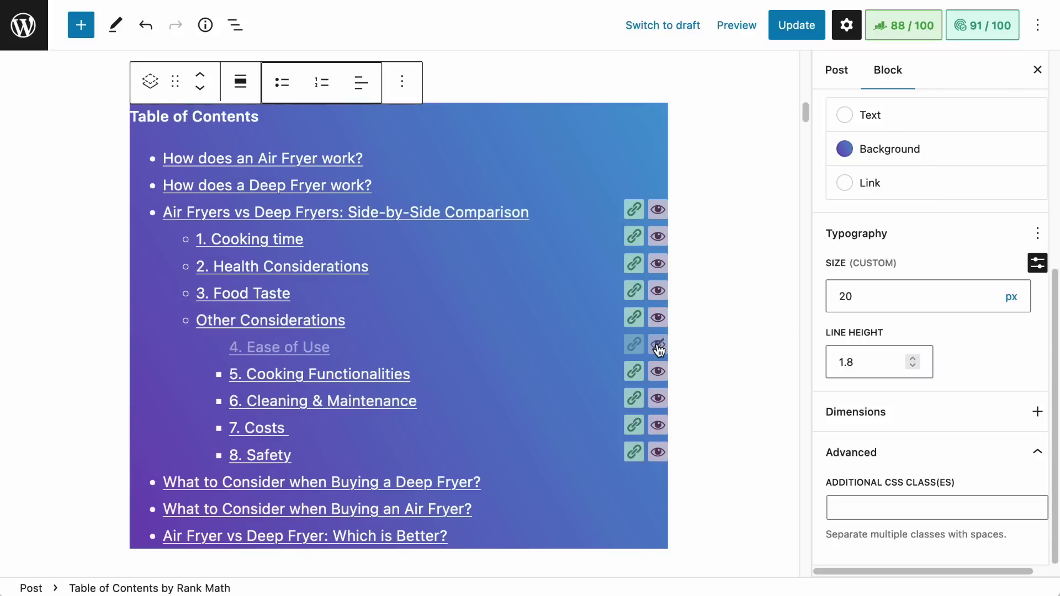
{"action": "left_click", "coordinate": [327, 354]}
{"action": "left_click", "coordinate": [660, 346]}
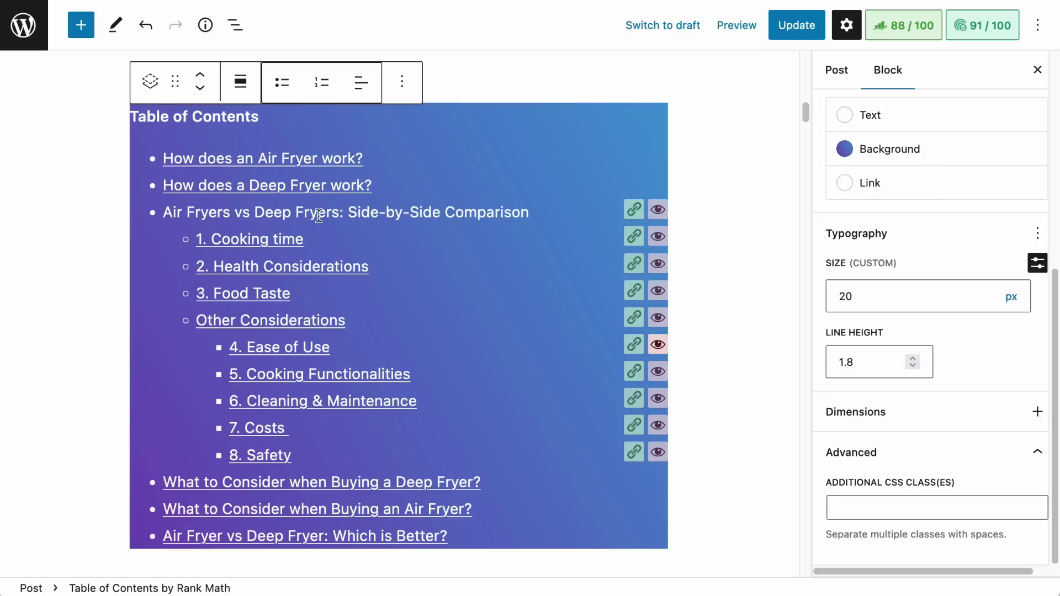
Delete the 'Air Fryers vs Deep Fryers: ' prefix so the entry reads 'Side-by-Side Comparison'.
{"action": "left_click_drag", "start_coordinate": [348, 214], "coordinate": [163, 213]}
{"action": "key", "text": "BackSpace"}
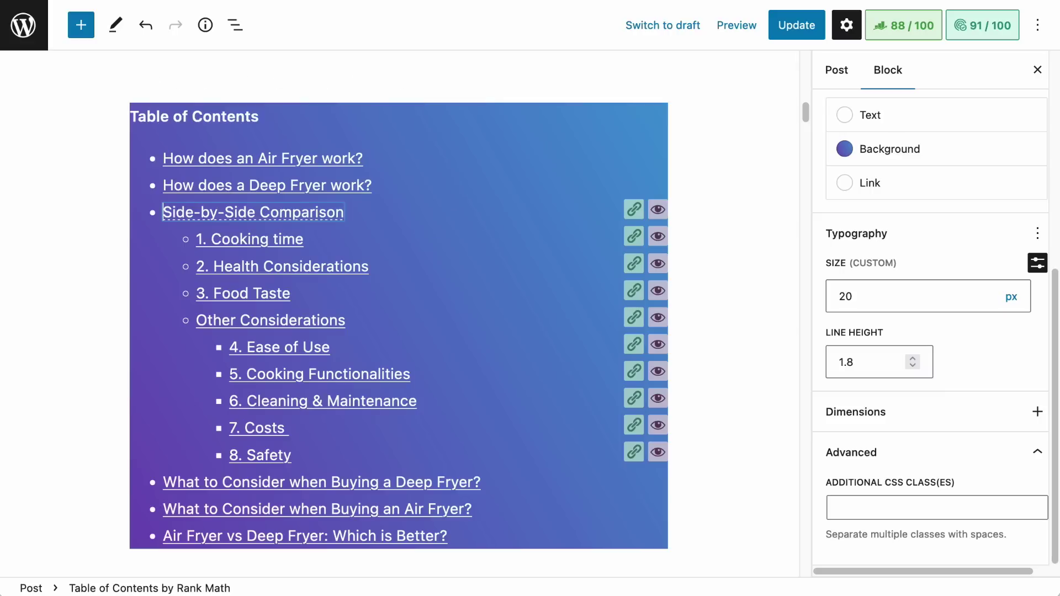
{"action": "scroll", "coordinate": [181, 258], "scroll_direction": "down", "scroll_amount": 15}
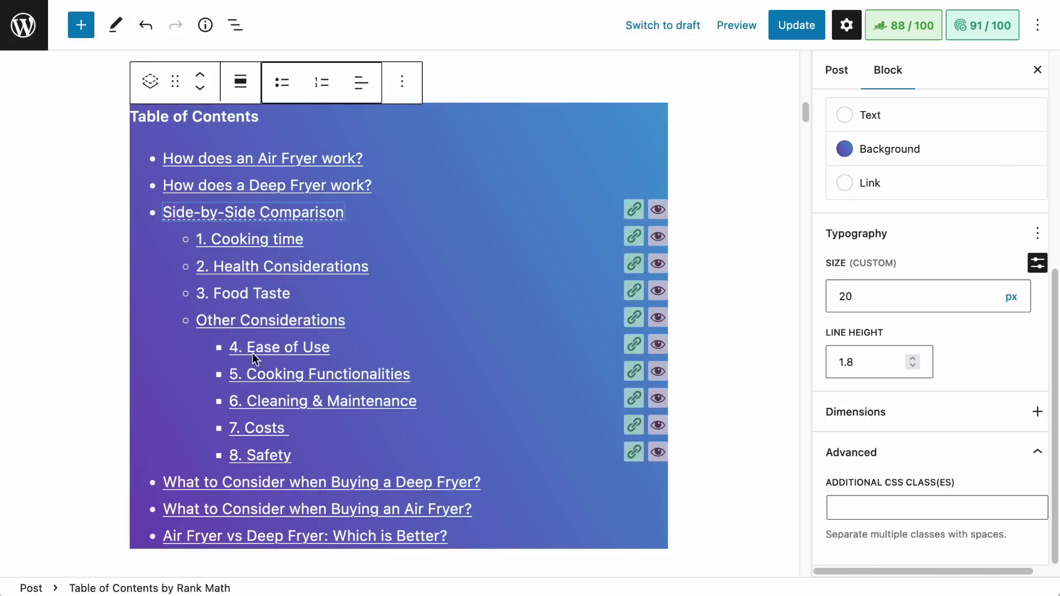
{"action": "mouse_move", "coordinate": [467, 295]}
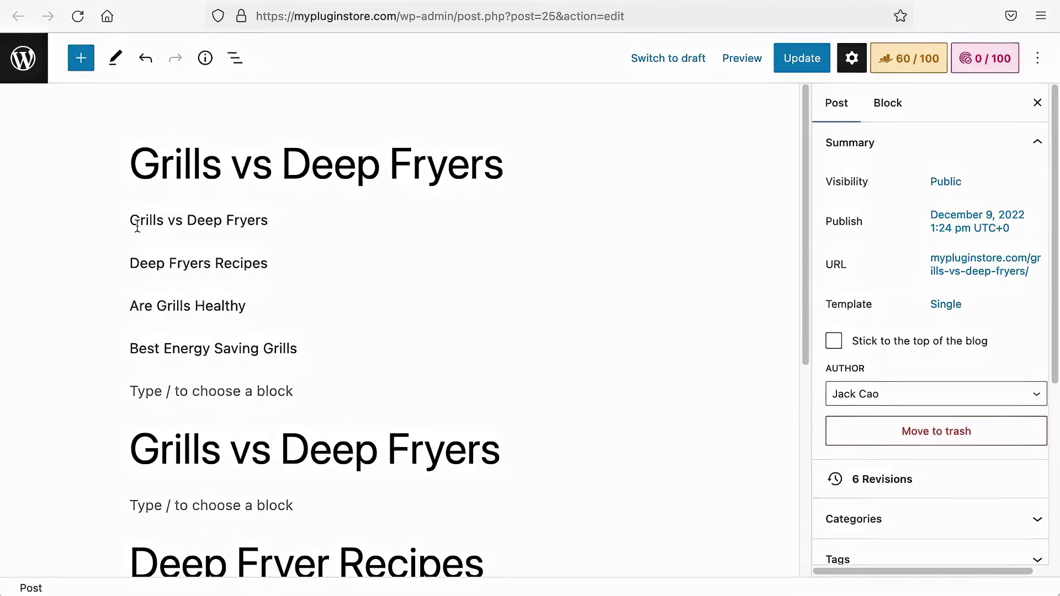
Convert the four section-name paragraphs into a bulleted list.
{"action": "left_click_drag", "start_coordinate": [135, 221], "coordinate": [312, 365]}
{"action": "left_click", "coordinate": [148, 179]}
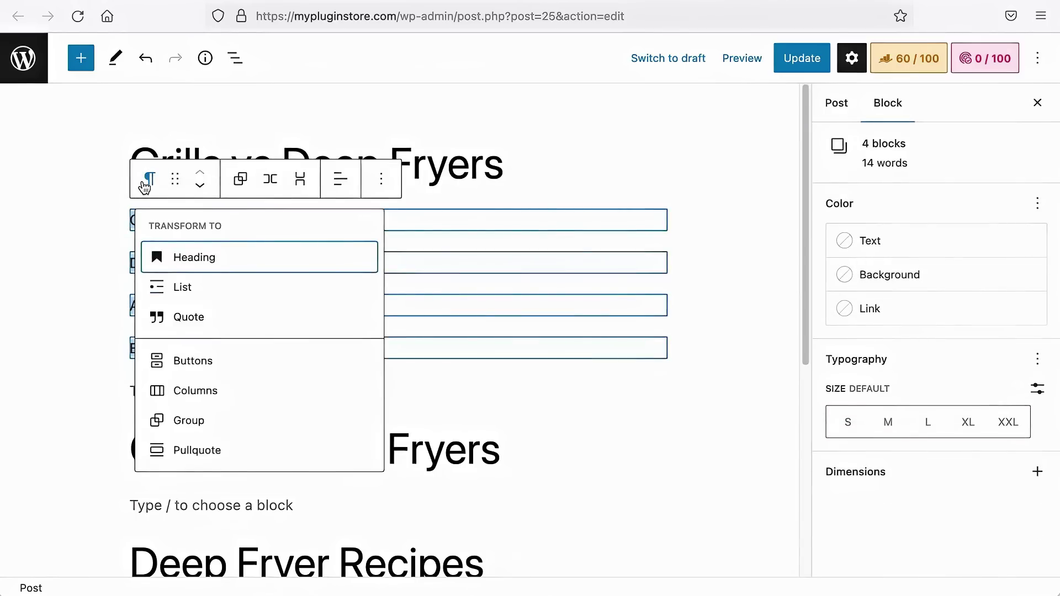
{"action": "left_click", "coordinate": [180, 285]}
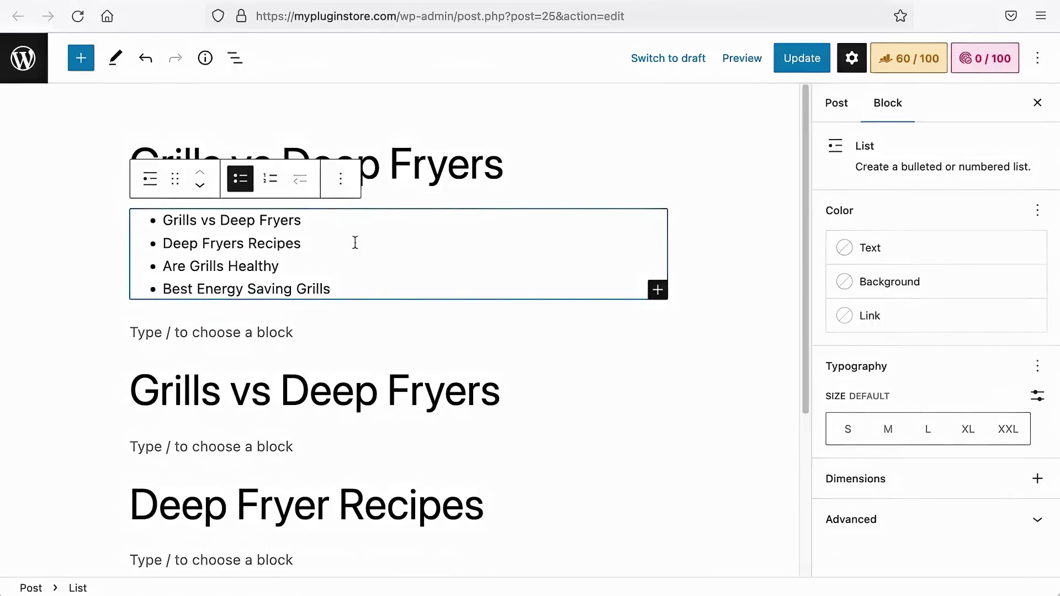
{"action": "scroll", "coordinate": [313, 425], "scroll_direction": "down", "scroll_amount": 2}
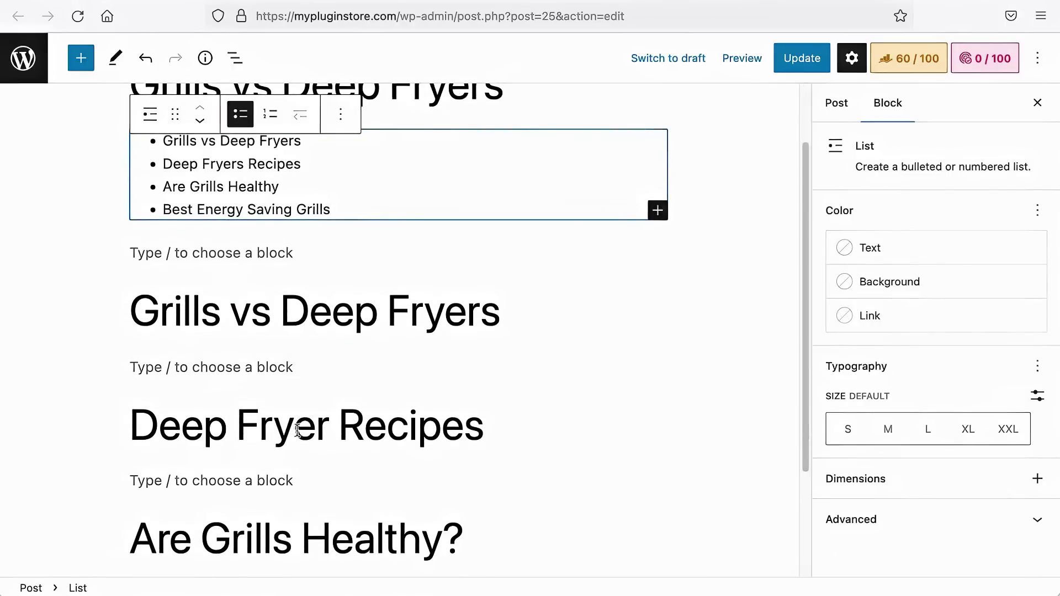
{"action": "scroll", "coordinate": [317, 529], "scroll_direction": "down", "scroll_amount": 2}
{"action": "scroll", "coordinate": [315, 518], "scroll_direction": "up", "scroll_amount": 4}
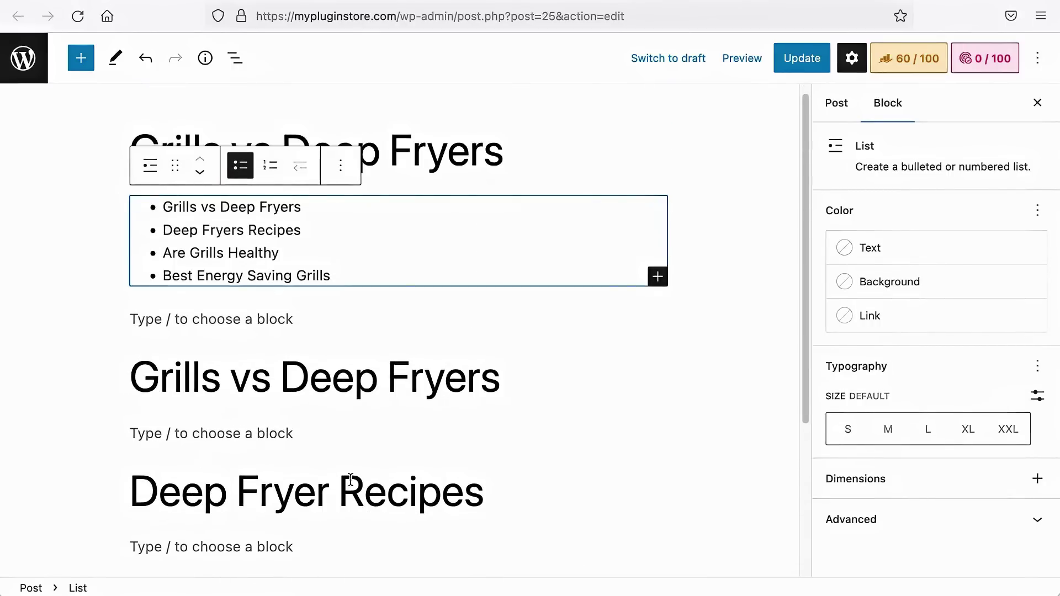
Give the Grills vs Deep Fryers heading the HTML anchor g-v-d.
{"action": "left_click", "coordinate": [384, 388]}
{"action": "scroll", "coordinate": [876, 416], "scroll_direction": "down", "scroll_amount": 2}
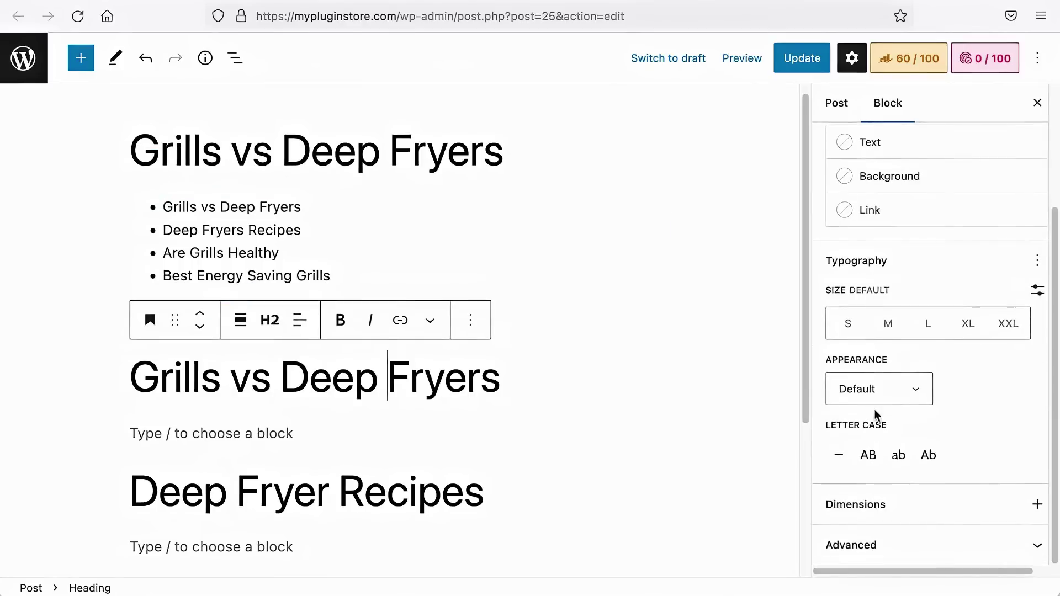
{"action": "left_click", "coordinate": [901, 559]}
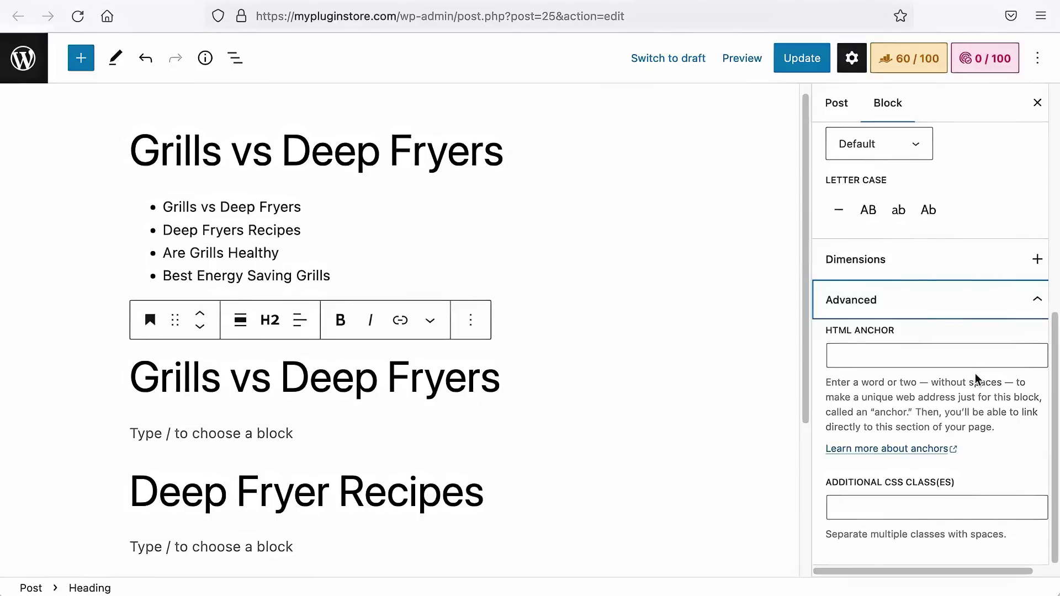
{"action": "left_click", "coordinate": [965, 359]}
{"action": "type", "text": "g-v-d"}
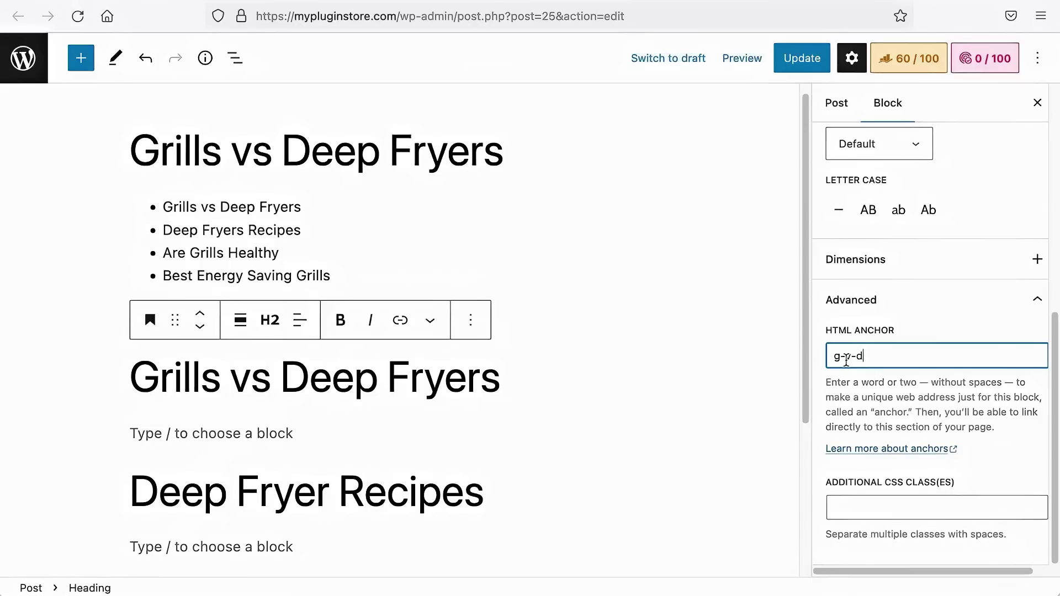
Shorten the heading anchor to gvd and link the Grills vs Deep Fryers list item to #gvd.
{"action": "left_click", "coordinate": [846, 359]}
{"action": "key", "text": "BackSpace"}
{"action": "left_click_drag", "start_coordinate": [856, 359], "coordinate": [831, 361]}
{"action": "left_click_drag", "start_coordinate": [165, 206], "coordinate": [303, 206]}
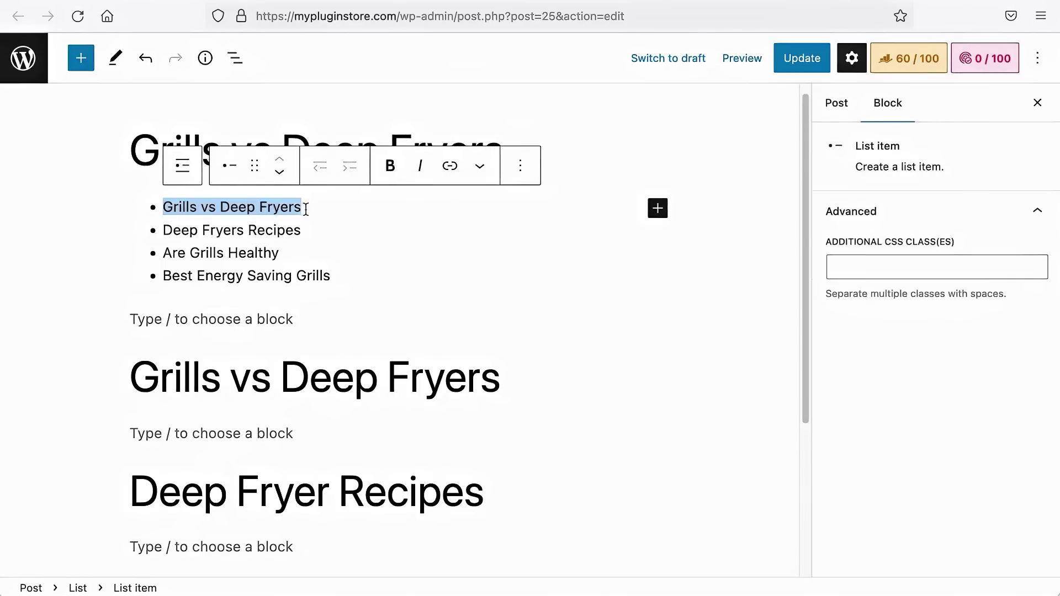
{"action": "left_click", "coordinate": [451, 165]}
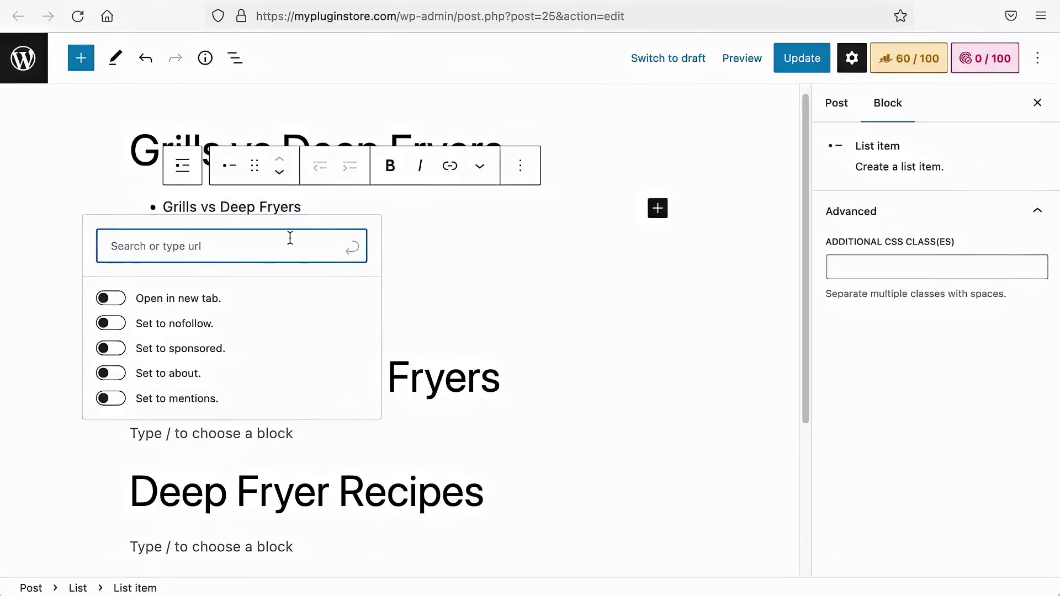
{"action": "type", "text": "#gvd"}
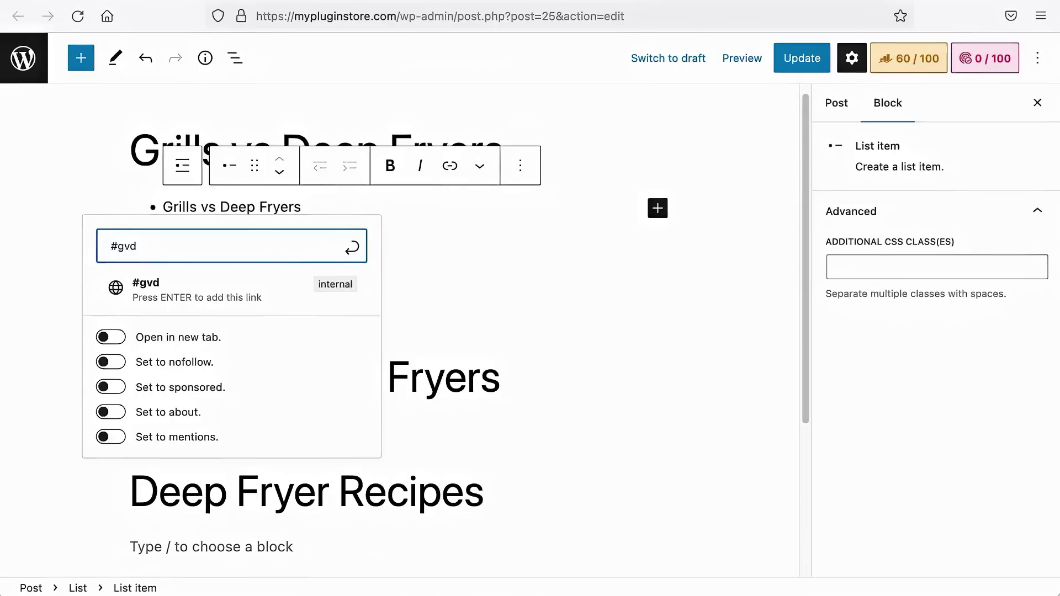
{"action": "left_click", "coordinate": [351, 250]}
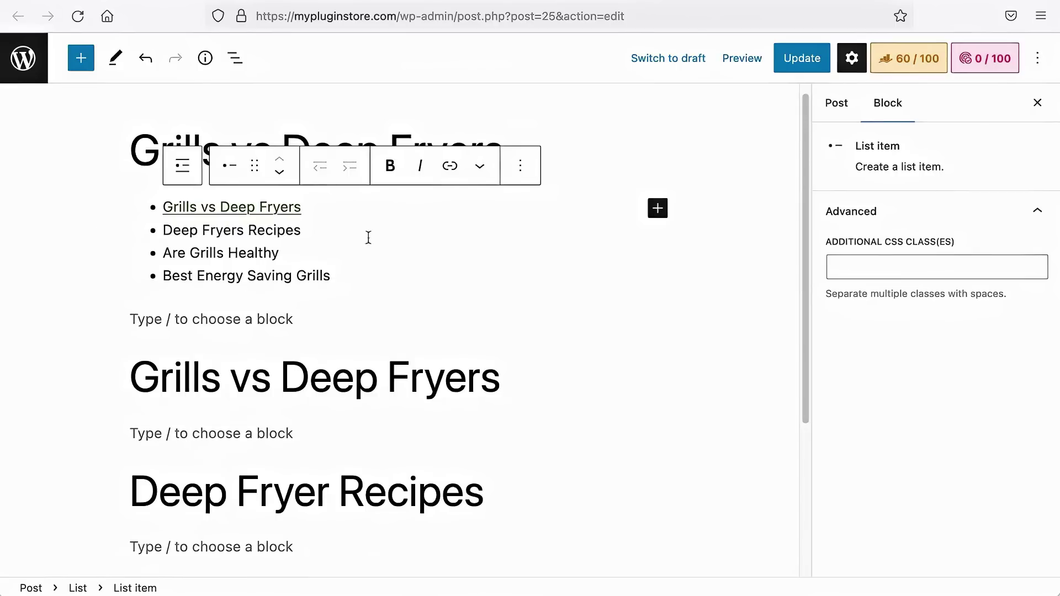
Update the post and open the published post in a new tab.
{"action": "left_click", "coordinate": [791, 59]}
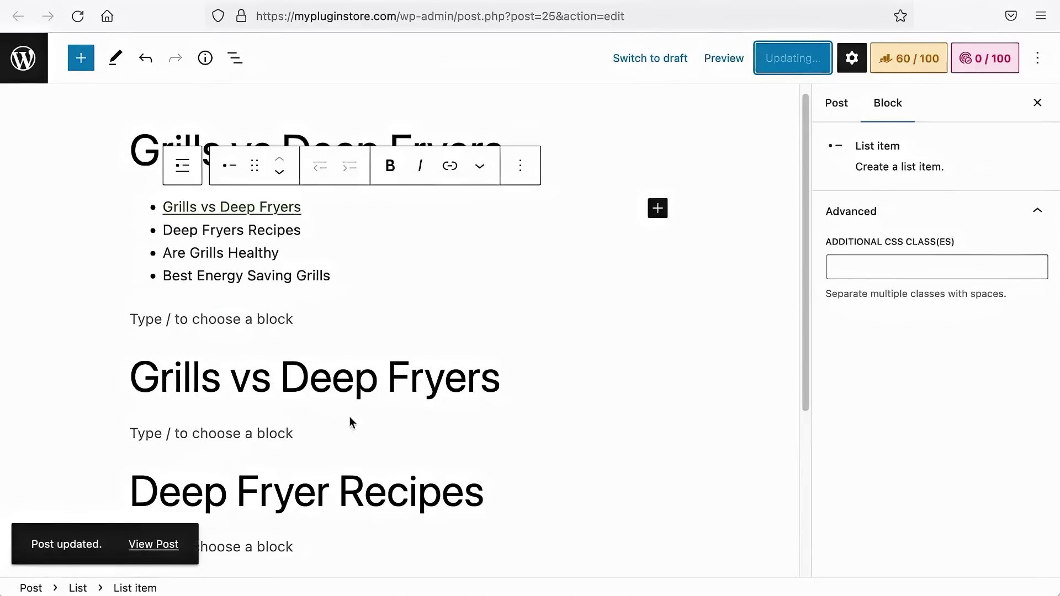
{"action": "right_click", "coordinate": [161, 547]}
{"action": "left_click", "coordinate": [198, 517]}
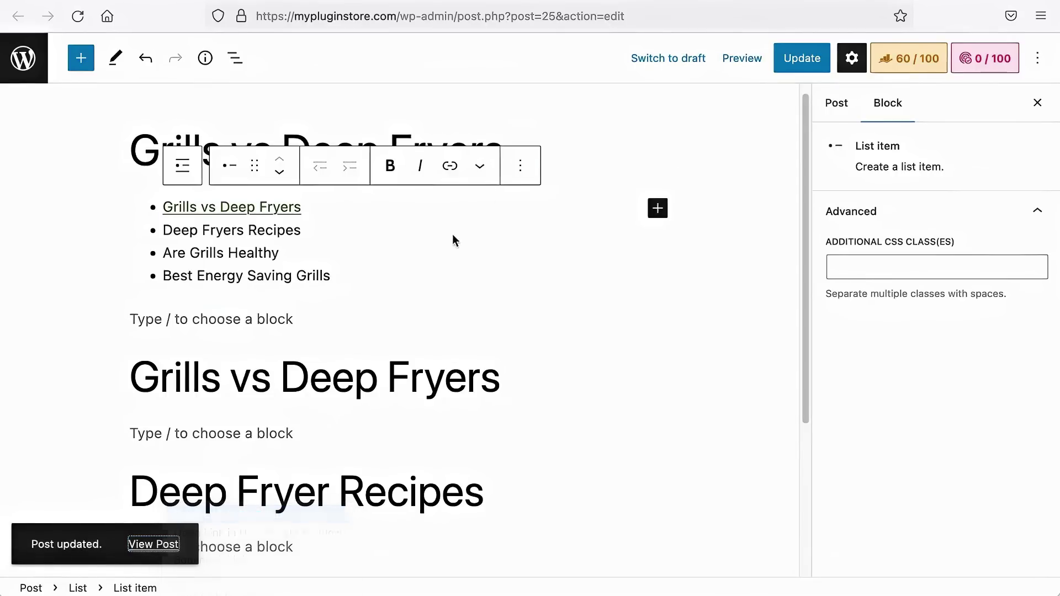
{"action": "key", "text": "ctrl+Tab"}
On the live post, follow the Grills vs Deep Fryers link to its heading and scroll back up.
{"action": "scroll", "coordinate": [557, 156], "scroll_direction": "down", "scroll_amount": 3}
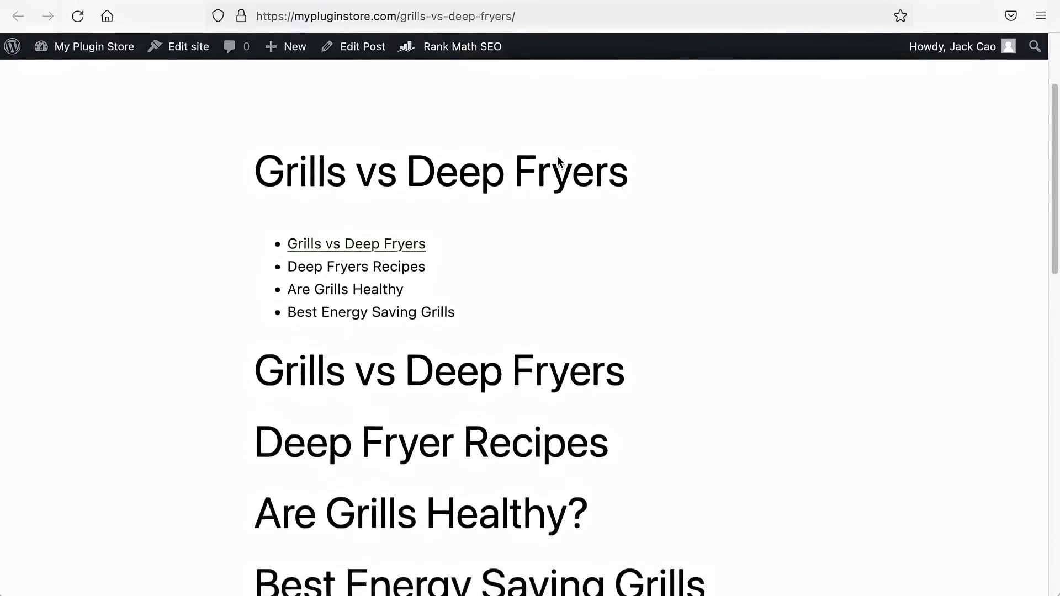
{"action": "left_click", "coordinate": [392, 235]}
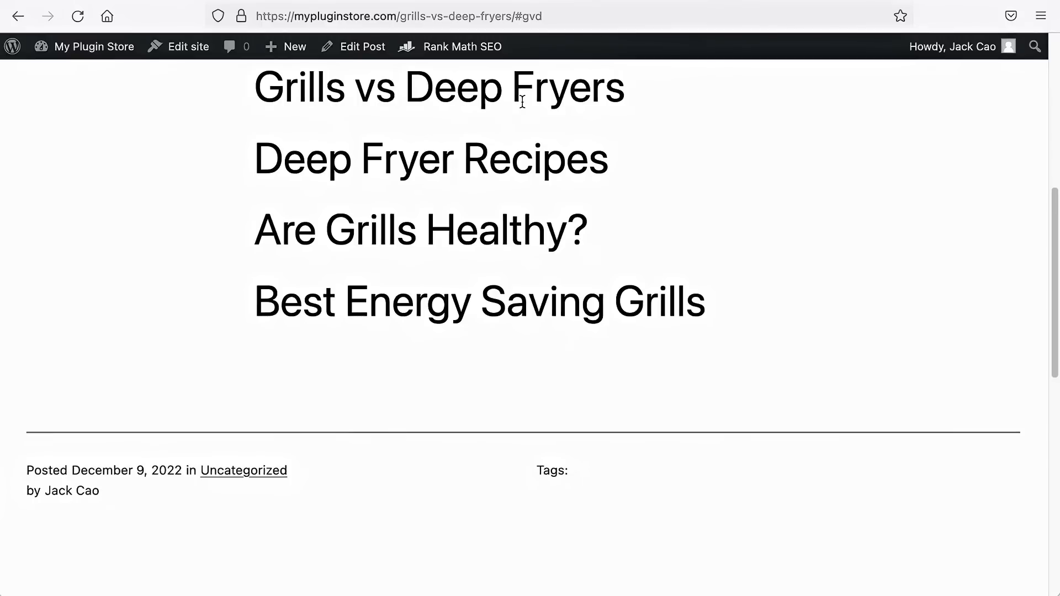
{"action": "scroll", "coordinate": [484, 171], "scroll_direction": "up", "scroll_amount": 5}
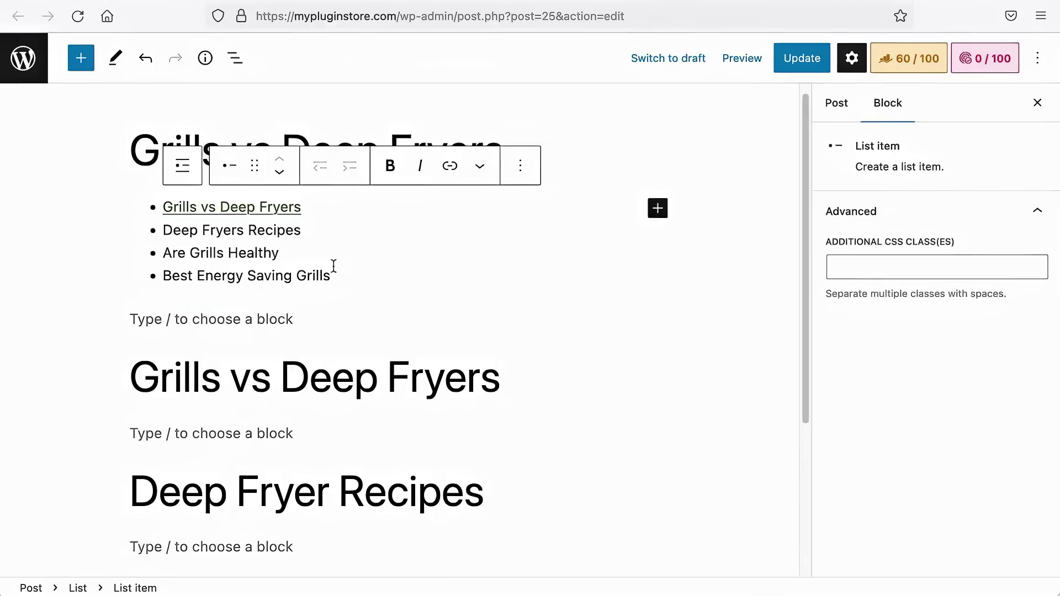
{"action": "left_click", "coordinate": [321, 246]}
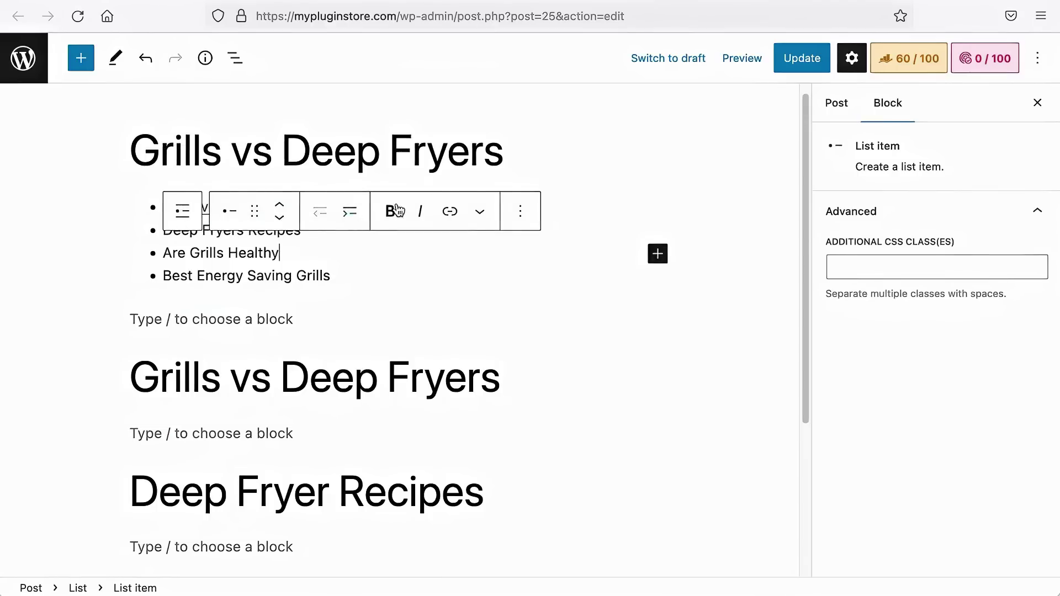
Remove the hand-made list block and check the Grills vs Deep Fryers heading's anchor.
{"action": "left_click", "coordinate": [520, 212]}
{"action": "left_click", "coordinate": [550, 531]}
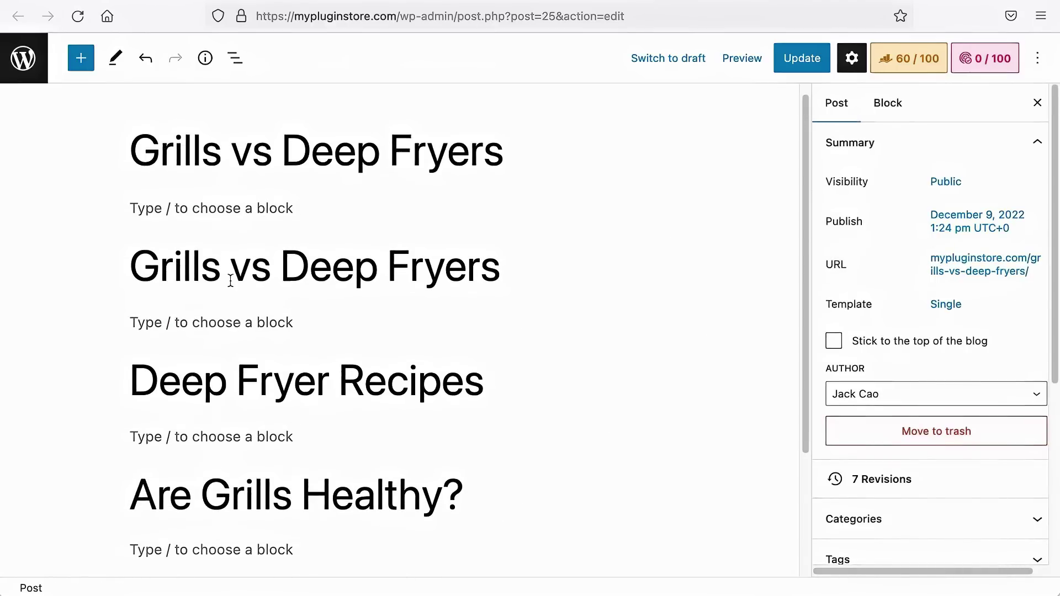
{"action": "left_click", "coordinate": [274, 267]}
{"action": "scroll", "coordinate": [928, 359], "scroll_direction": "down", "scroll_amount": 3}
{"action": "left_click", "coordinate": [876, 540]}
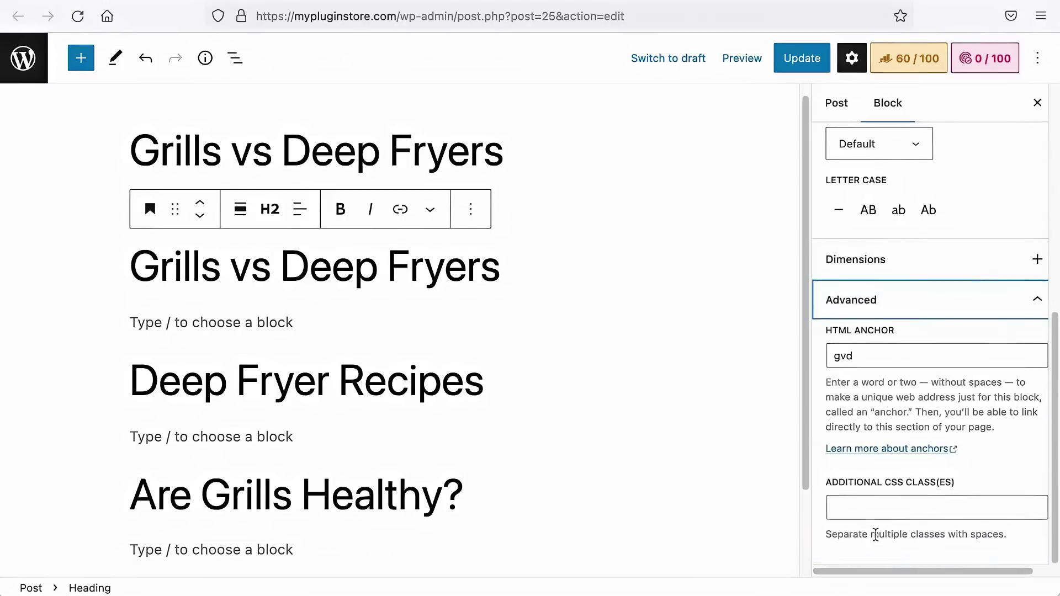
{"action": "left_click", "coordinate": [521, 228]}
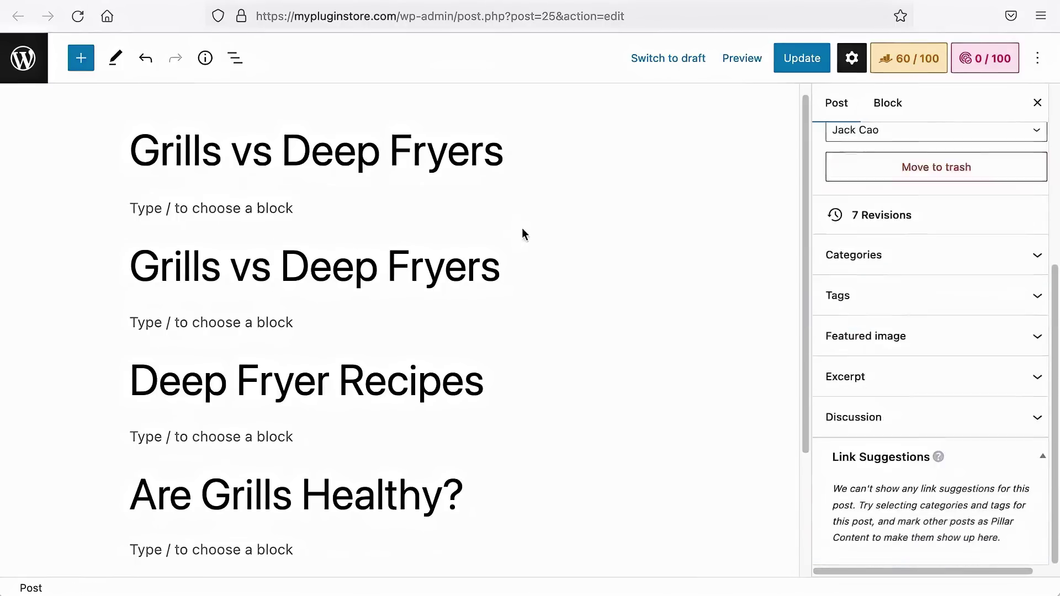
Insert a Rank Math Table of Contents block under the title and review heading anchors gvd and deep-fryer-recipes.
{"action": "left_click", "coordinate": [512, 216]}
{"action": "type", "text": "/table"}
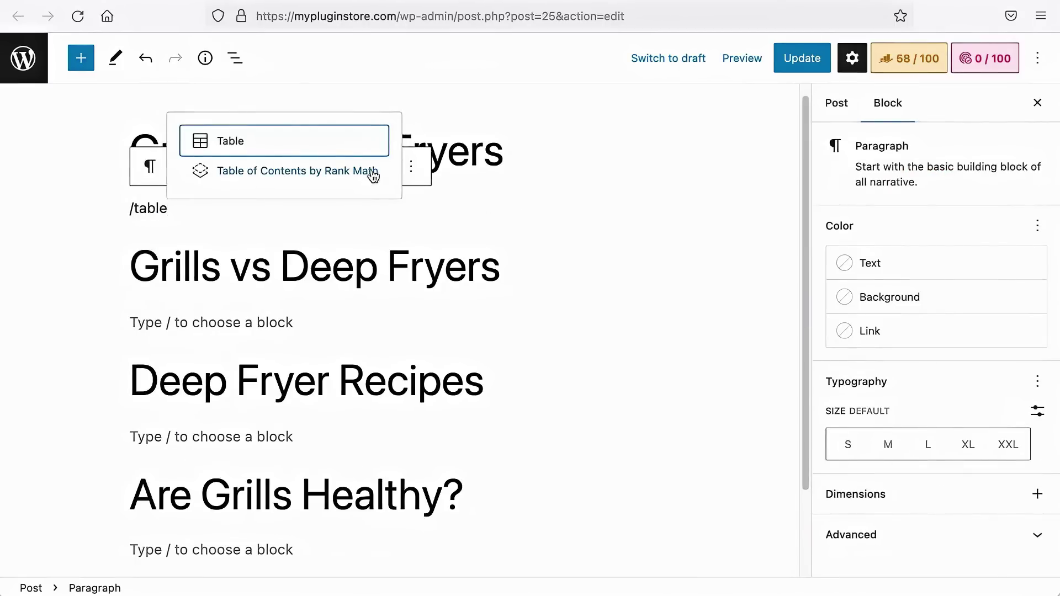
{"action": "left_click", "coordinate": [345, 180]}
{"action": "left_click", "coordinate": [411, 422]}
{"action": "scroll", "coordinate": [928, 420], "scroll_direction": "down", "scroll_amount": 3}
{"action": "left_click", "coordinate": [899, 545]}
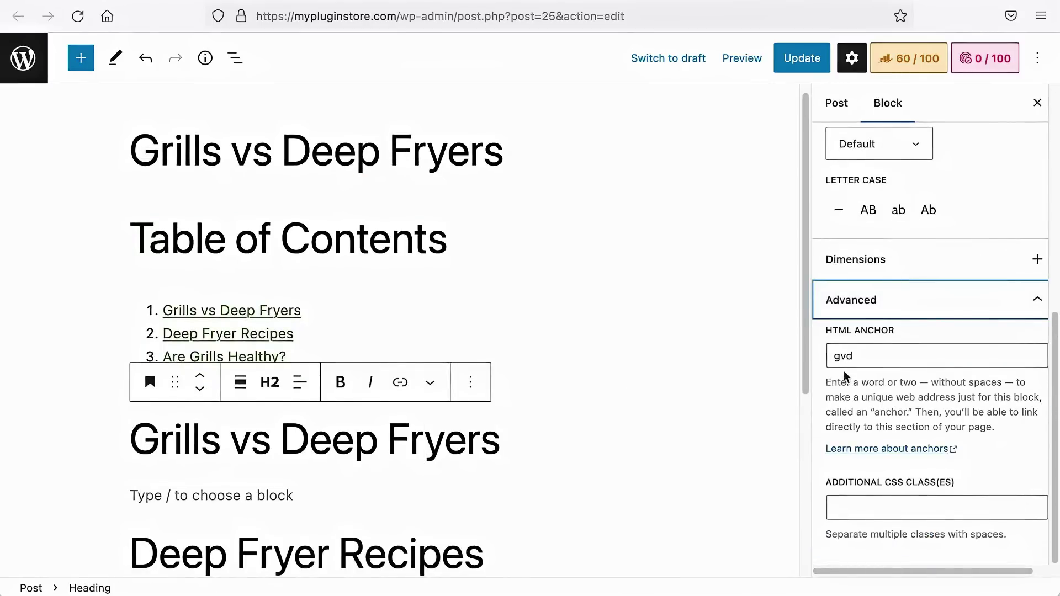
{"action": "scroll", "coordinate": [589, 363], "scroll_direction": "down", "scroll_amount": 5}
{"action": "left_click", "coordinate": [411, 315]}
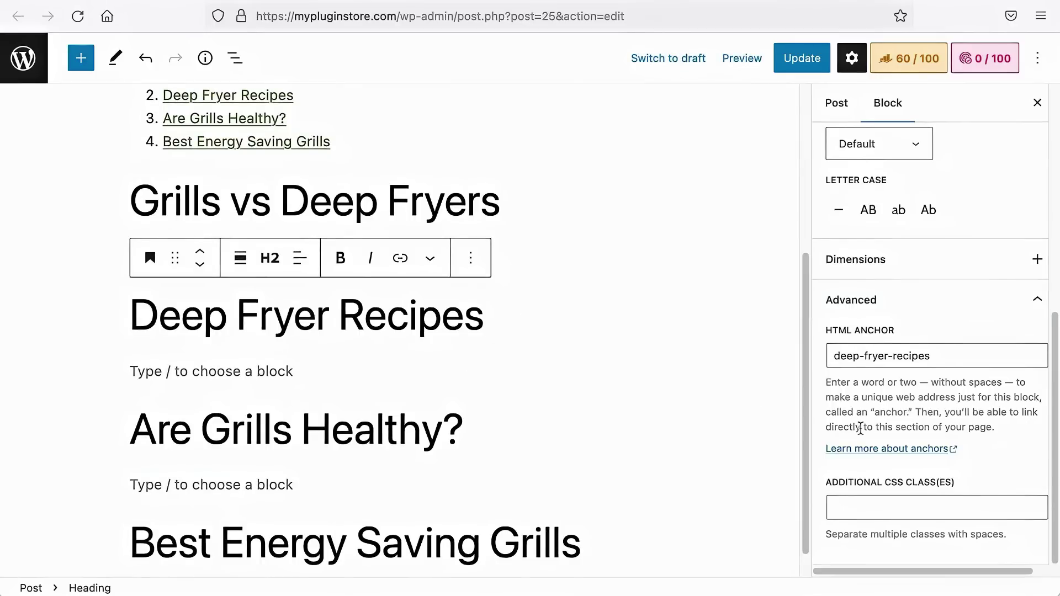
{"action": "left_click_drag", "start_coordinate": [934, 357], "coordinate": [825, 344]}
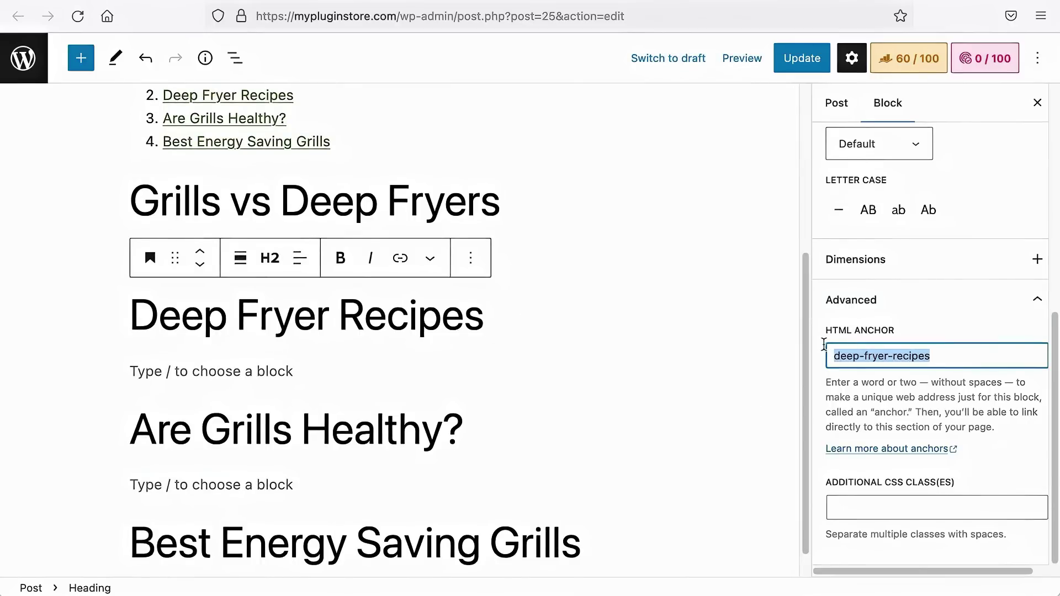
{"action": "scroll", "coordinate": [393, 290], "scroll_direction": "up", "scroll_amount": 4}
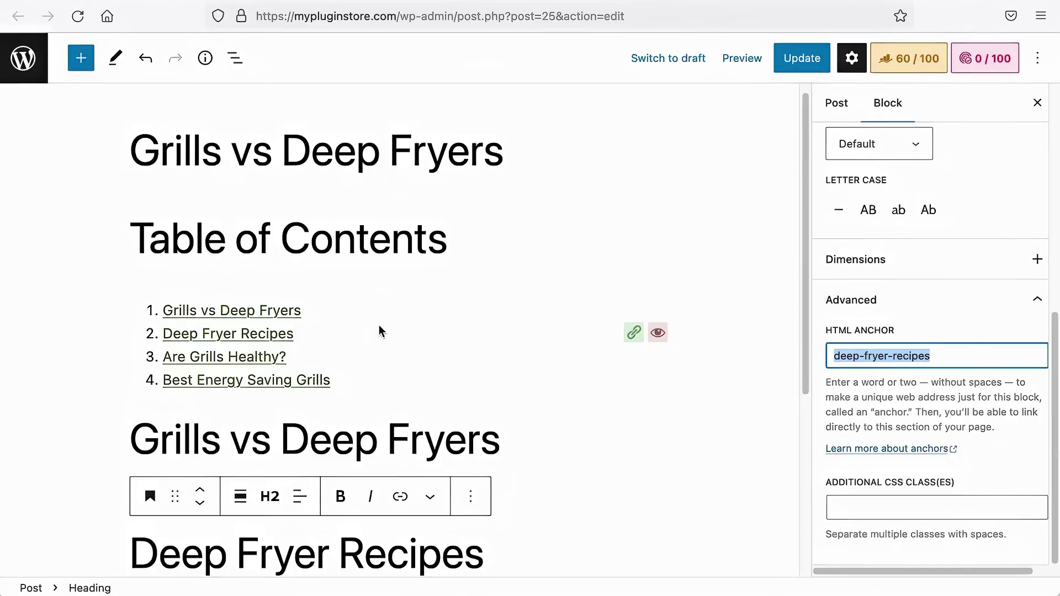
Change the third contents link and the Are Grills Healthy? anchor to grills-healthy, then update.
{"action": "left_click", "coordinate": [635, 356]}
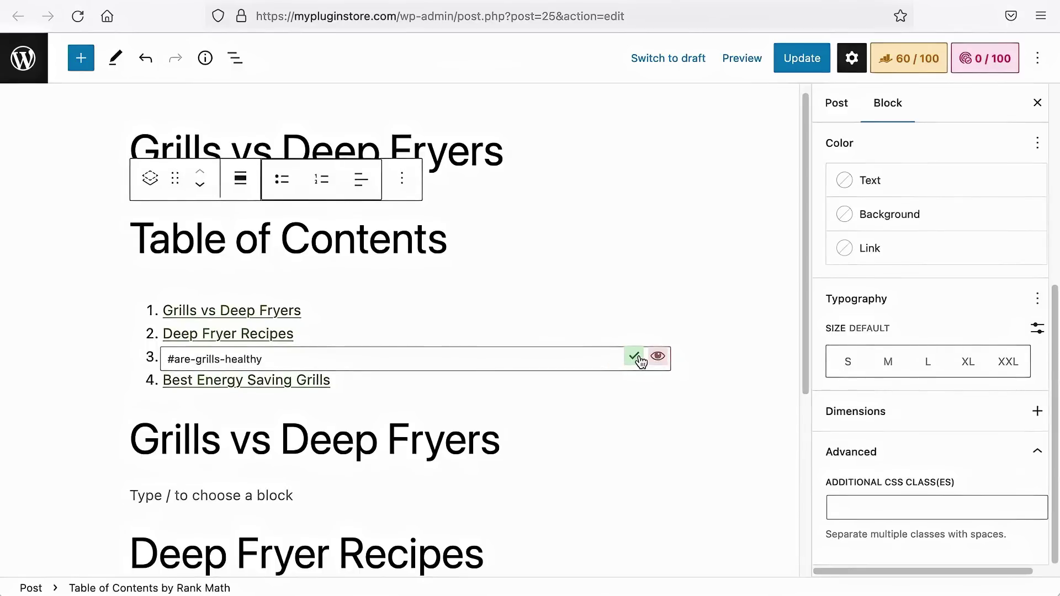
{"action": "left_click_drag", "start_coordinate": [197, 364], "coordinate": [179, 363]}
{"action": "key", "text": "BackSpace"}
{"action": "left_click", "coordinate": [633, 356]}
{"action": "scroll", "coordinate": [632, 347], "scroll_direction": "down", "scroll_amount": 5}
{"action": "left_click", "coordinate": [385, 396]}
{"action": "scroll", "coordinate": [880, 409], "scroll_direction": "down", "scroll_amount": 3}
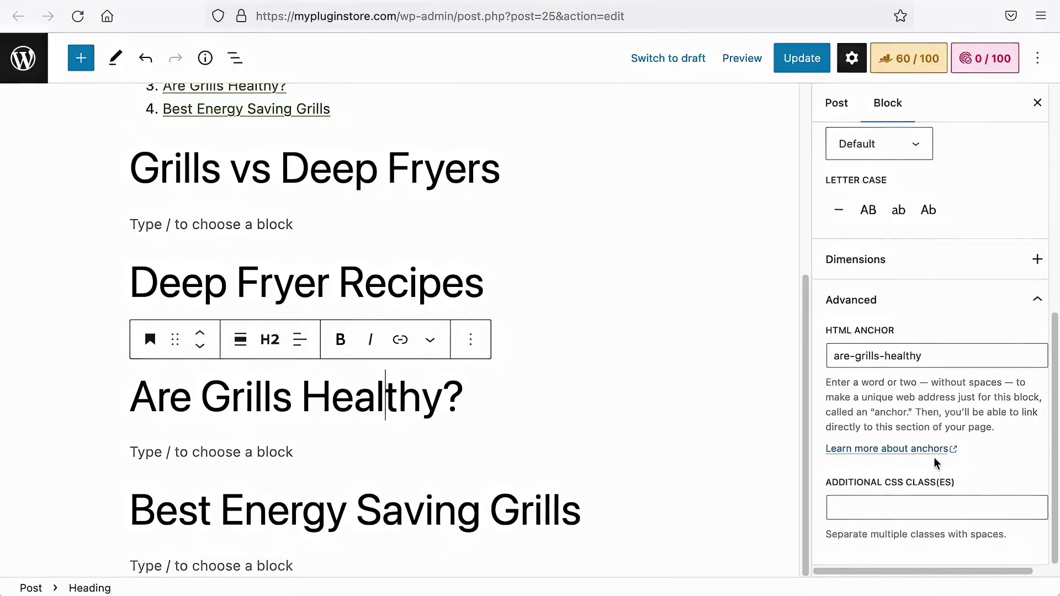
{"action": "left_click_drag", "start_coordinate": [859, 356], "coordinate": [833, 356]}
{"action": "key", "text": "BackSpace"}
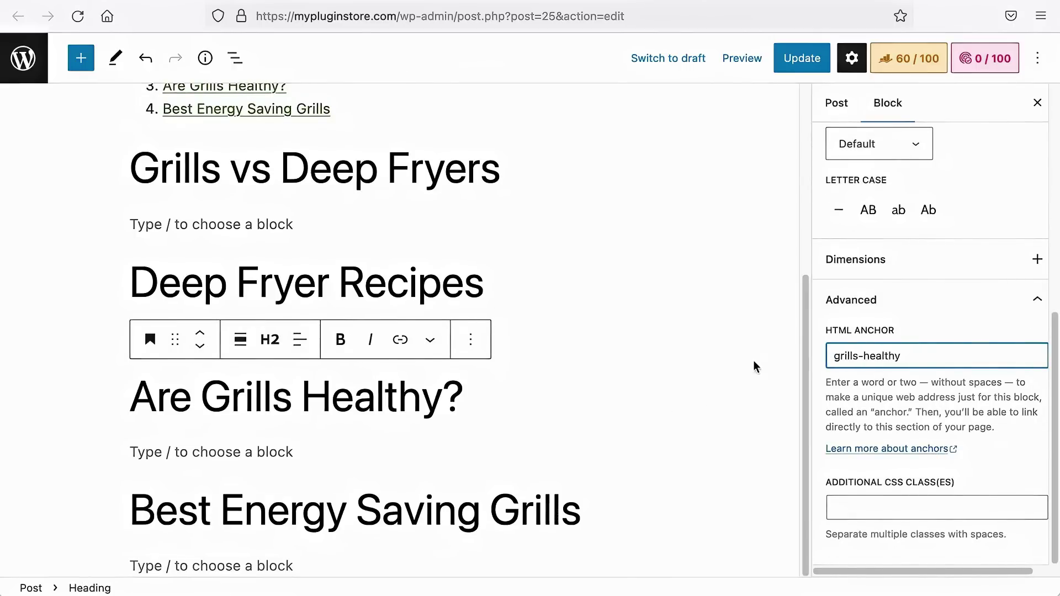
{"action": "scroll", "coordinate": [756, 368], "scroll_direction": "up", "scroll_amount": 5}
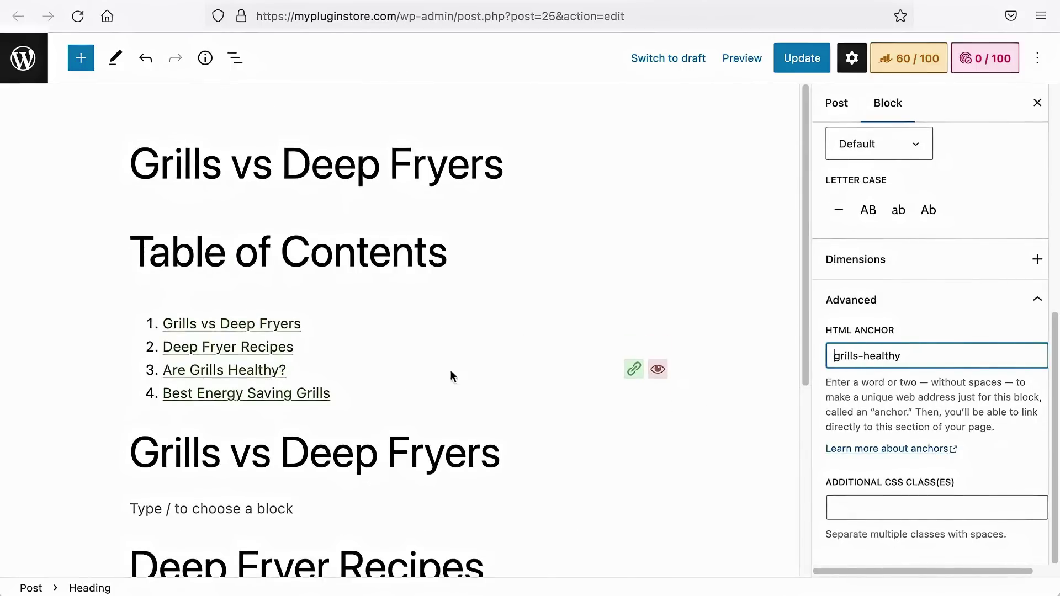
{"action": "left_click", "coordinate": [634, 369]}
{"action": "left_click", "coordinate": [802, 58]}
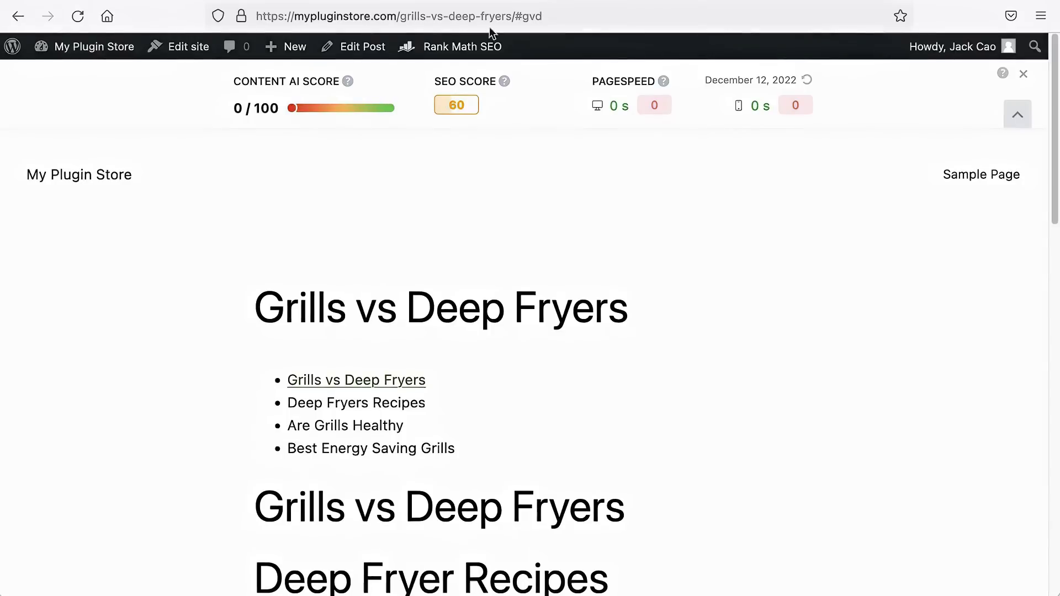
Reload the live post and follow its new contents link to Are Grills Healthy?
{"action": "left_click", "coordinate": [82, 21]}
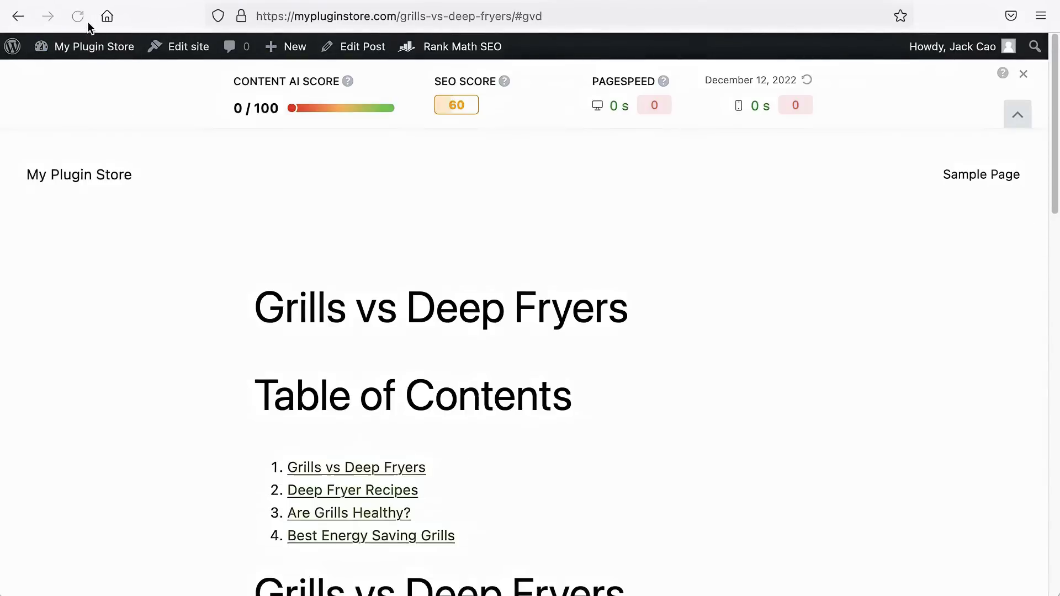
{"action": "scroll", "coordinate": [209, 221], "scroll_direction": "down", "scroll_amount": 3}
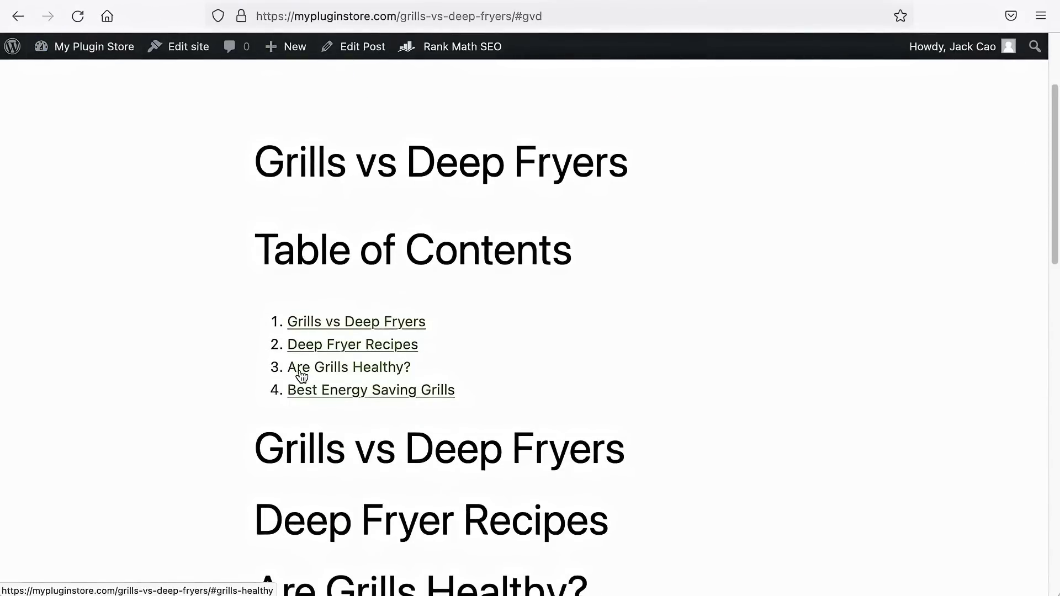
{"action": "left_click", "coordinate": [301, 369]}
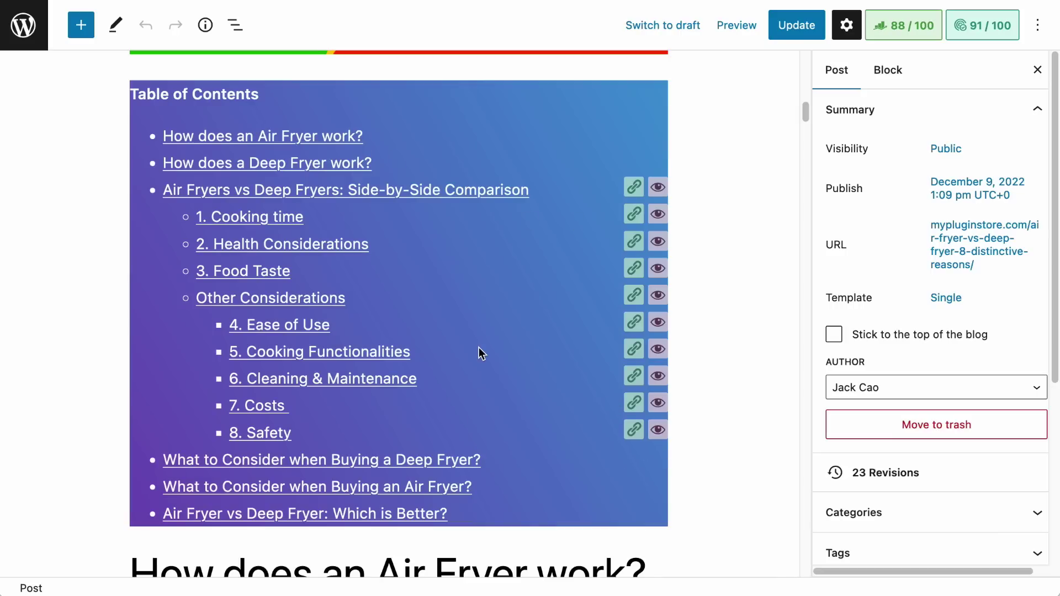
Save the table of contents block as a reusable block named 'Default Table of Contents'.
{"action": "left_click", "coordinate": [596, 98]}
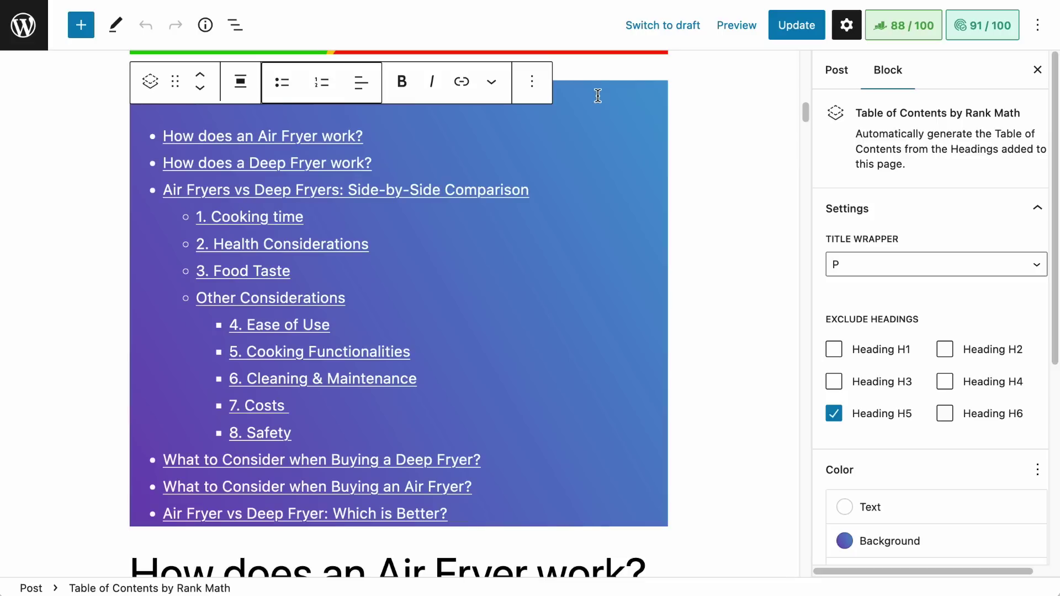
{"action": "left_click", "coordinate": [532, 82]}
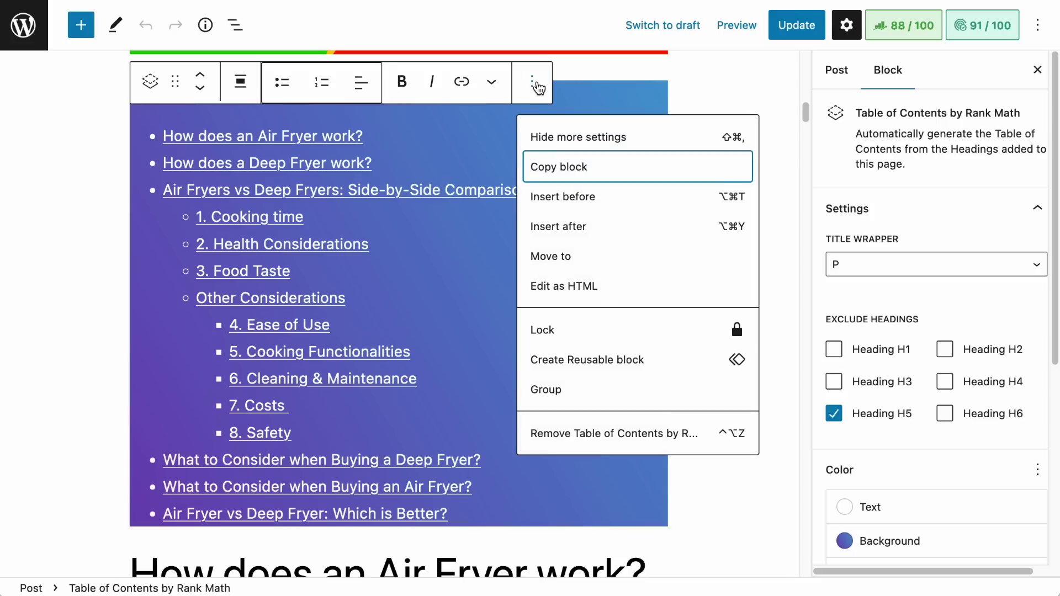
{"action": "left_click", "coordinate": [596, 362]}
{"action": "left_click", "coordinate": [581, 309]}
{"action": "type", "text": "Default Table of Contents"}
{"action": "left_click", "coordinate": [623, 355]}
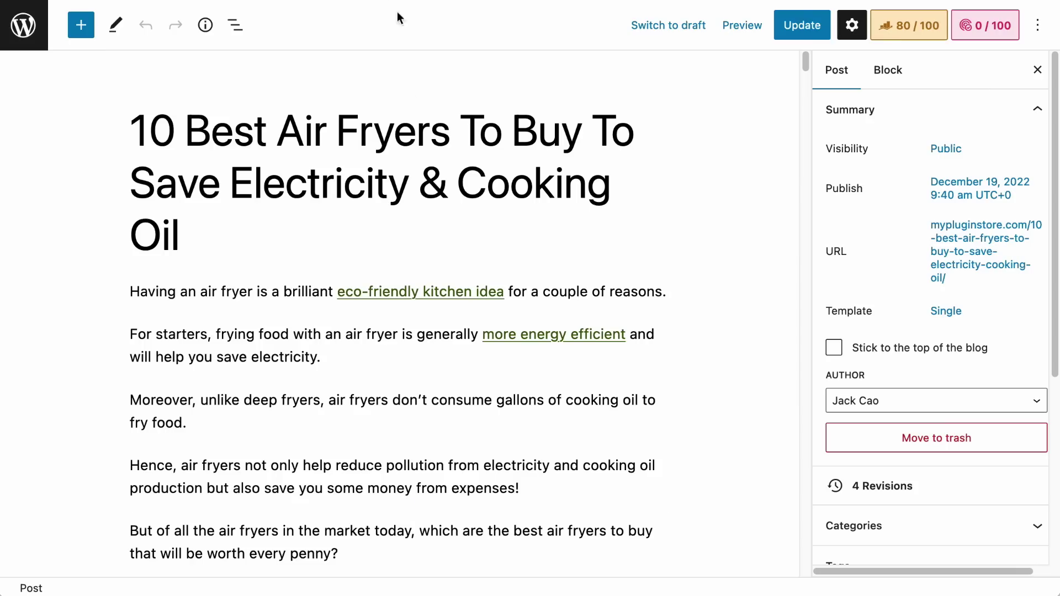
{"action": "scroll", "coordinate": [427, 171], "scroll_direction": "down", "scroll_amount": 6}
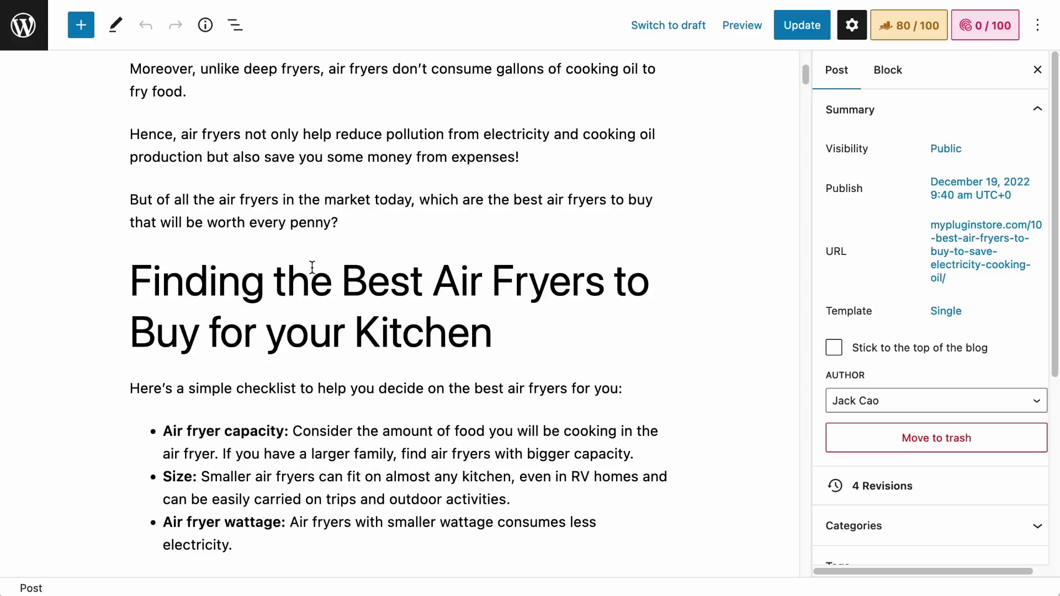
{"action": "left_click", "coordinate": [396, 227]}
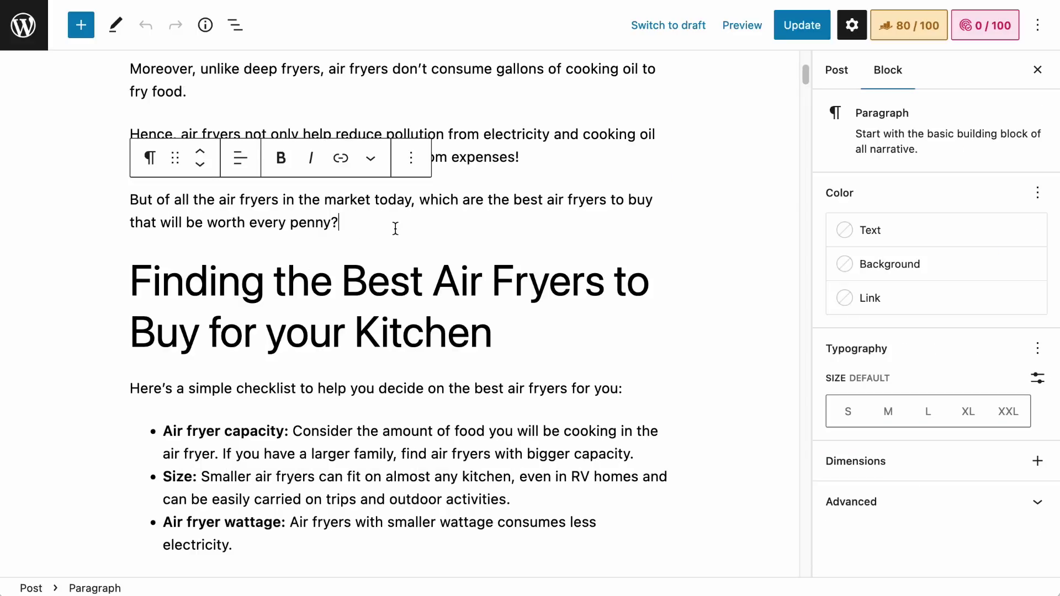
{"action": "key", "text": "Return"}
{"action": "left_click", "coordinate": [657, 264]}
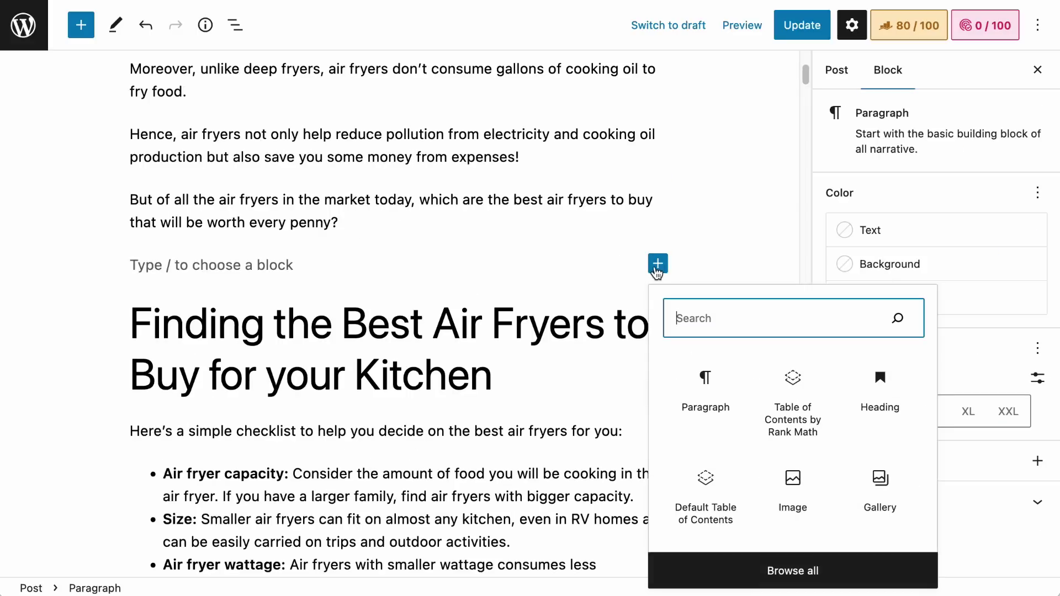
{"action": "left_click", "coordinate": [802, 572]}
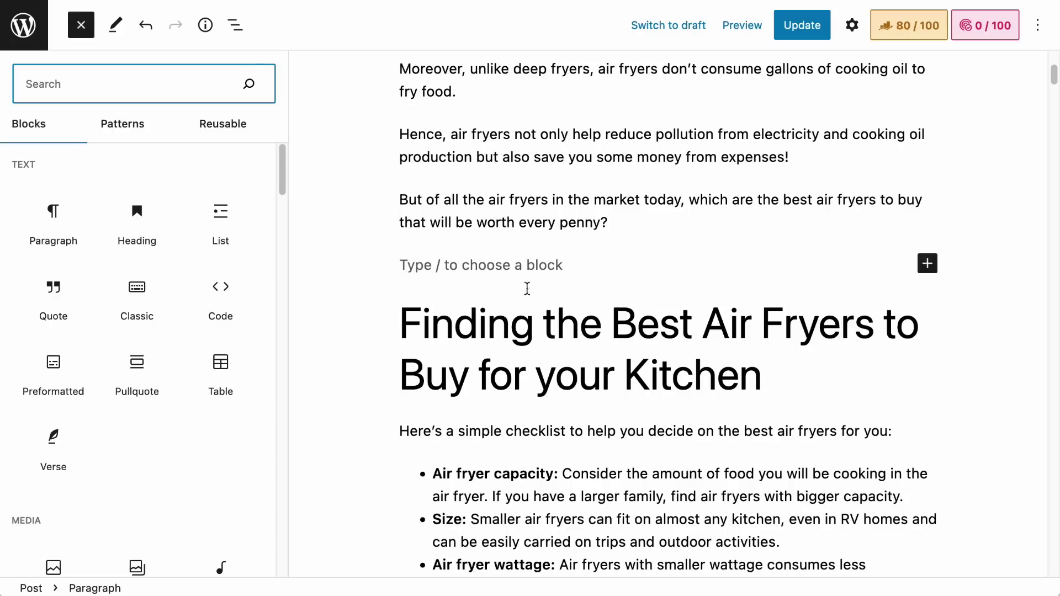
{"action": "left_click", "coordinate": [232, 134]}
{"action": "mouse_move", "coordinate": [60, 249]}
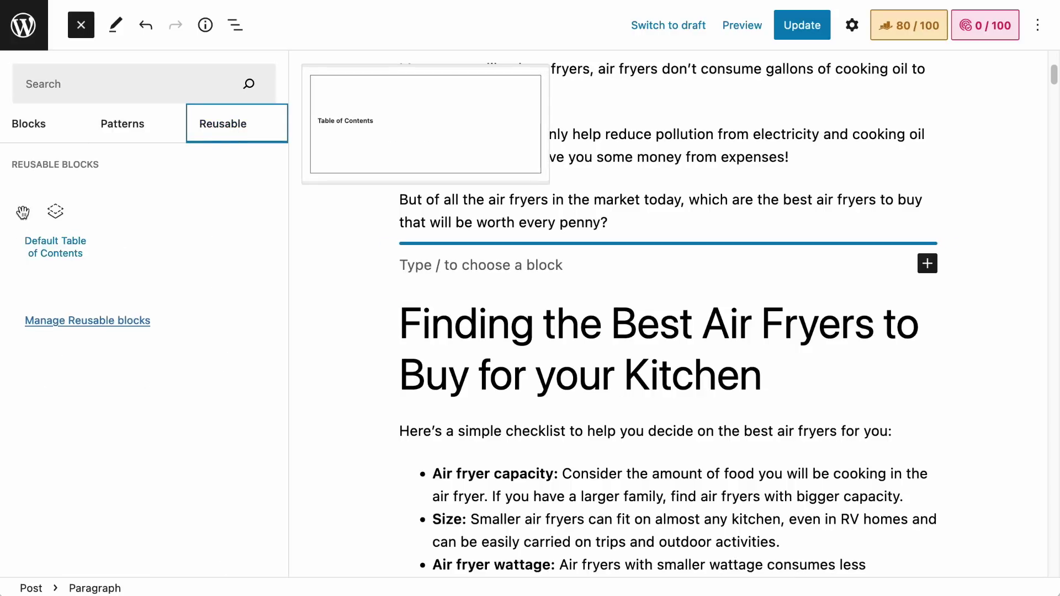
{"action": "left_click", "coordinate": [61, 251]}
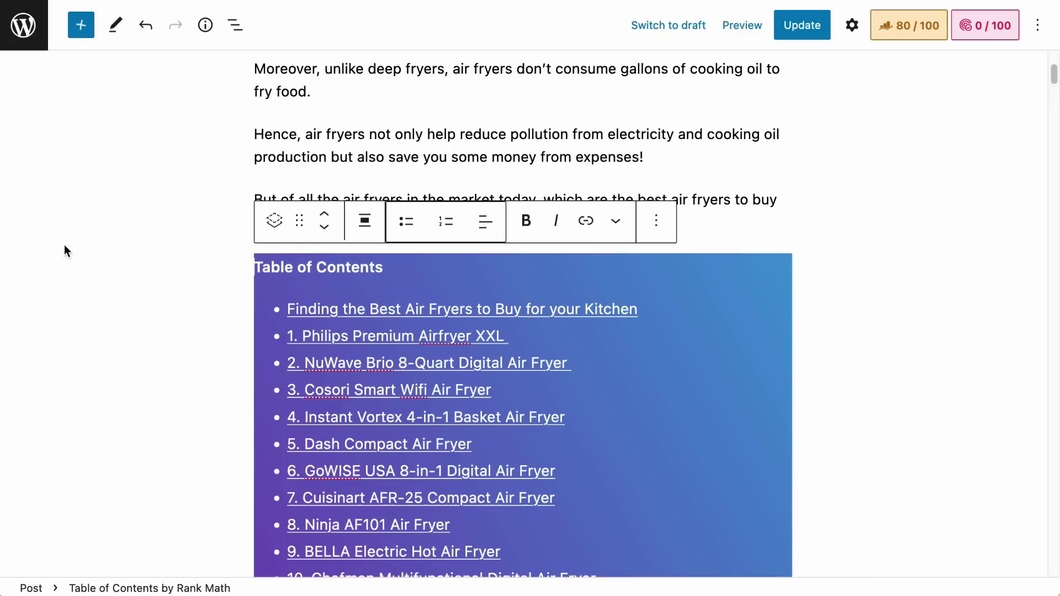
{"action": "scroll", "coordinate": [588, 295], "scroll_direction": "down", "scroll_amount": 3}
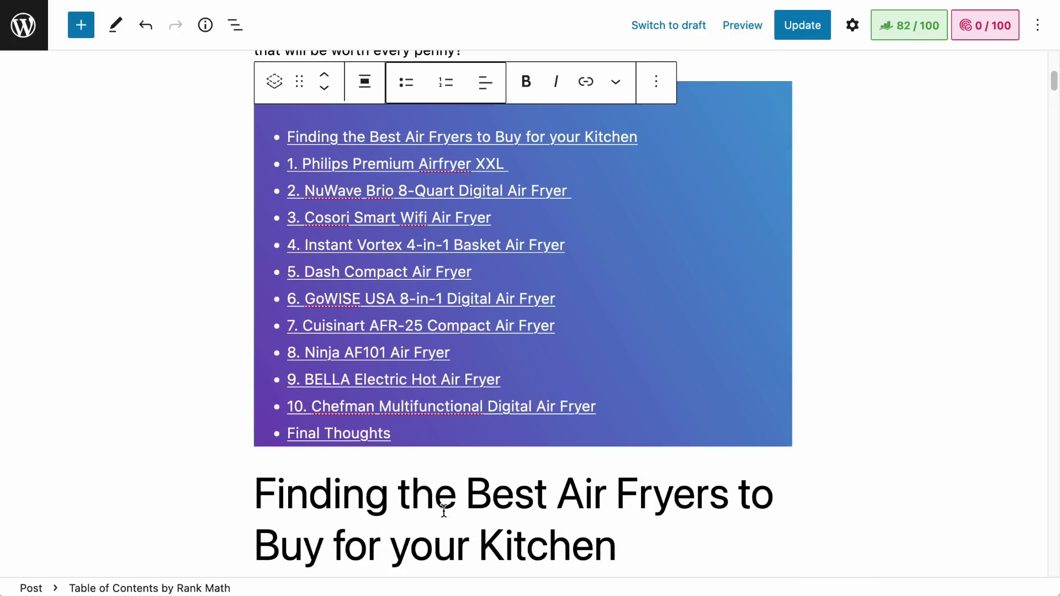
{"action": "scroll", "coordinate": [552, 508], "scroll_direction": "down", "scroll_amount": 10}
{"action": "scroll", "coordinate": [431, 150], "scroll_direction": "up", "scroll_amount": 10}
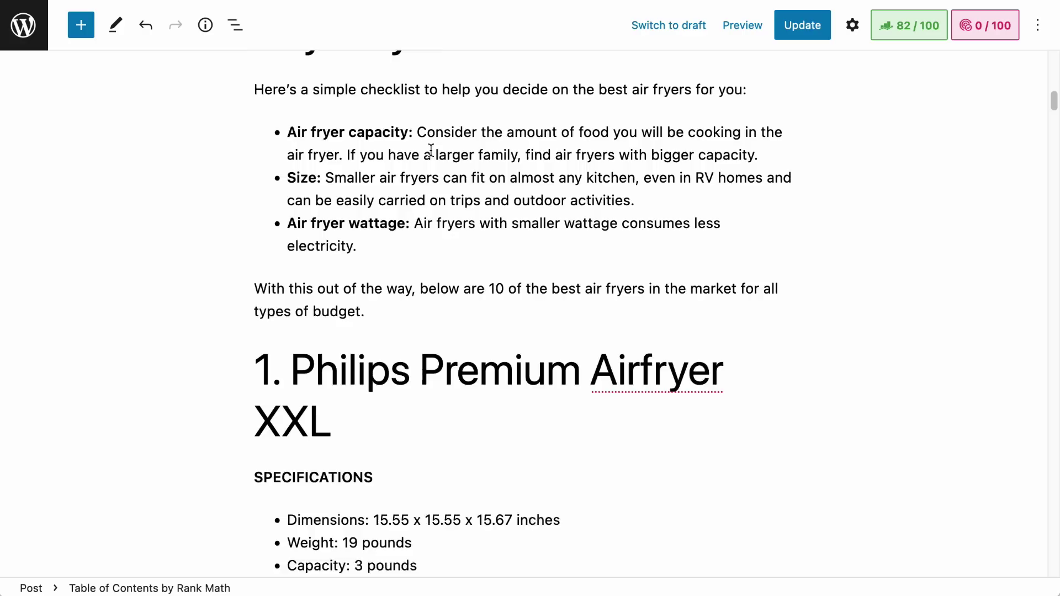
{"action": "left_click", "coordinate": [641, 246]}
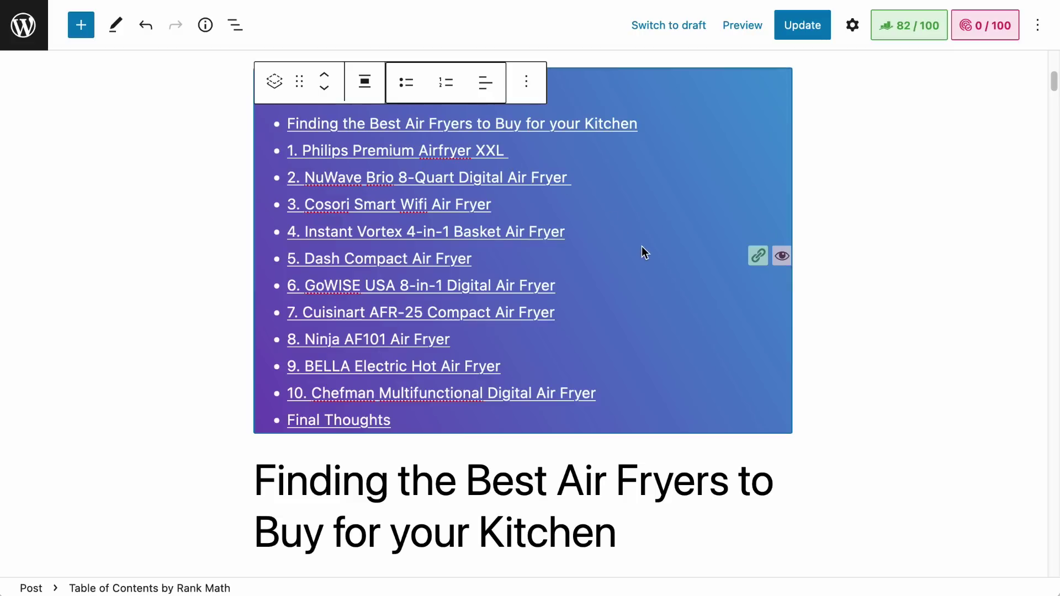
Set the table of contents link colour to yellow and save the post.
{"action": "left_click", "coordinate": [852, 25]}
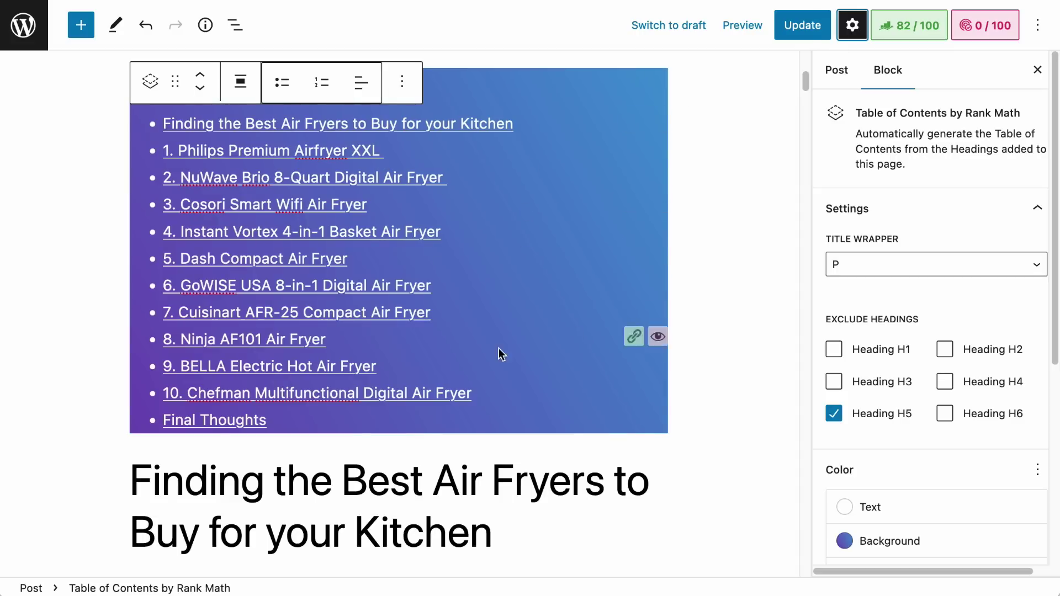
{"action": "scroll", "coordinate": [890, 371], "scroll_direction": "down", "scroll_amount": 5}
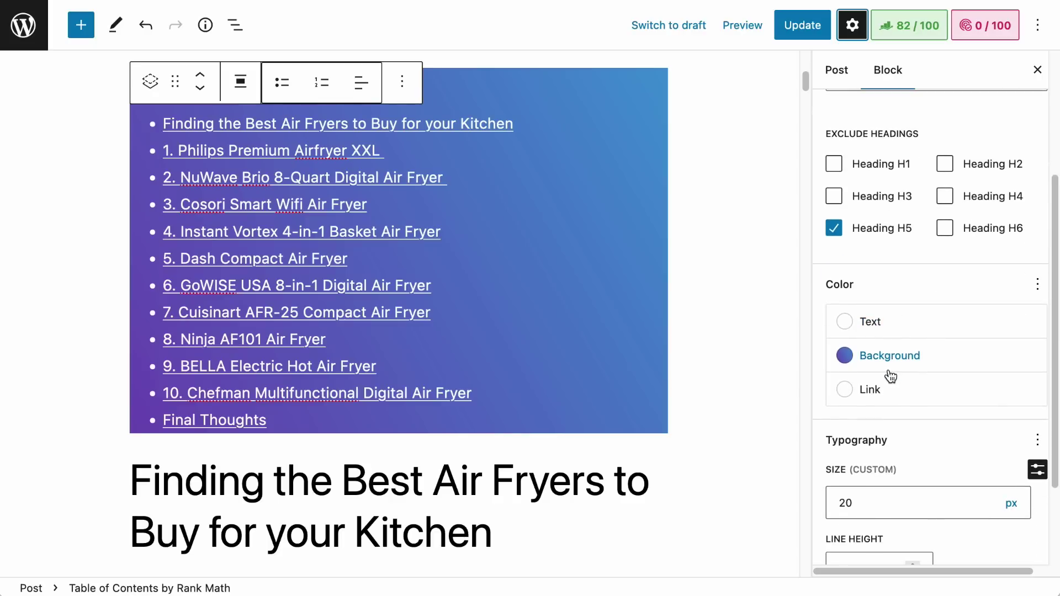
{"action": "left_click", "coordinate": [879, 390]}
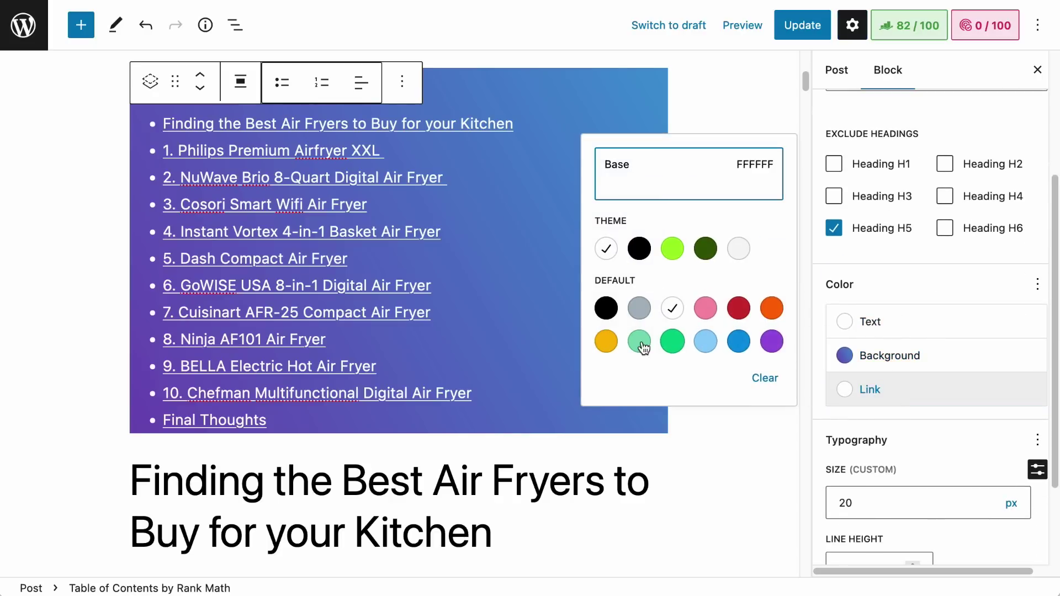
{"action": "left_click", "coordinate": [606, 339]}
{"action": "left_click", "coordinate": [795, 25]}
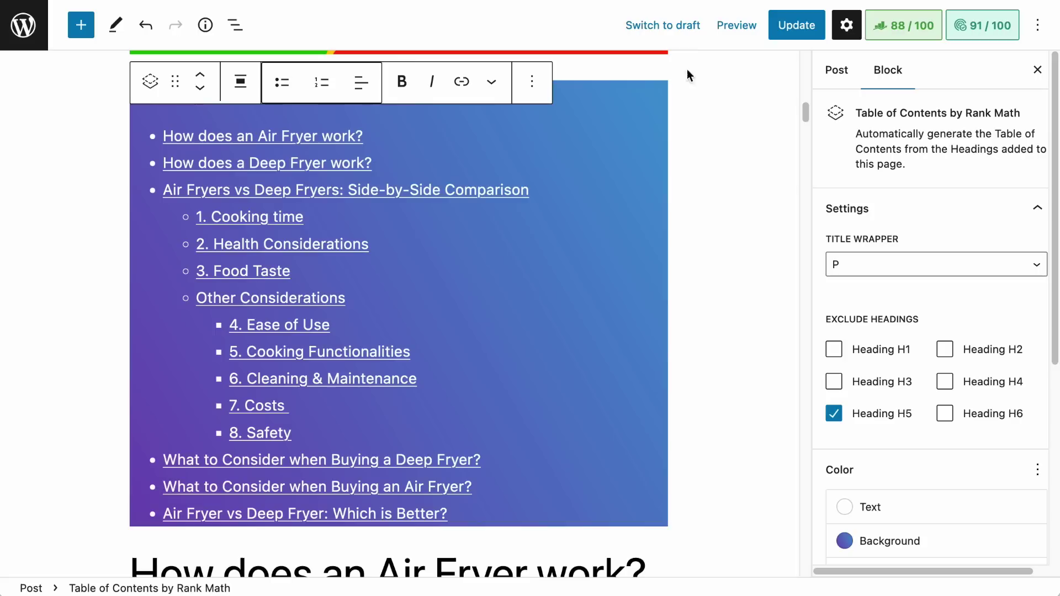
{"action": "key", "text": "ctrl+s"}
Open the live post in a new tab to view its table of contents.
{"action": "right_click", "coordinate": [146, 543]}
{"action": "left_click", "coordinate": [207, 512]}
{"action": "left_click", "coordinate": [310, 16]}
{"action": "scroll", "coordinate": [449, 141], "scroll_direction": "down", "scroll_amount": 15}
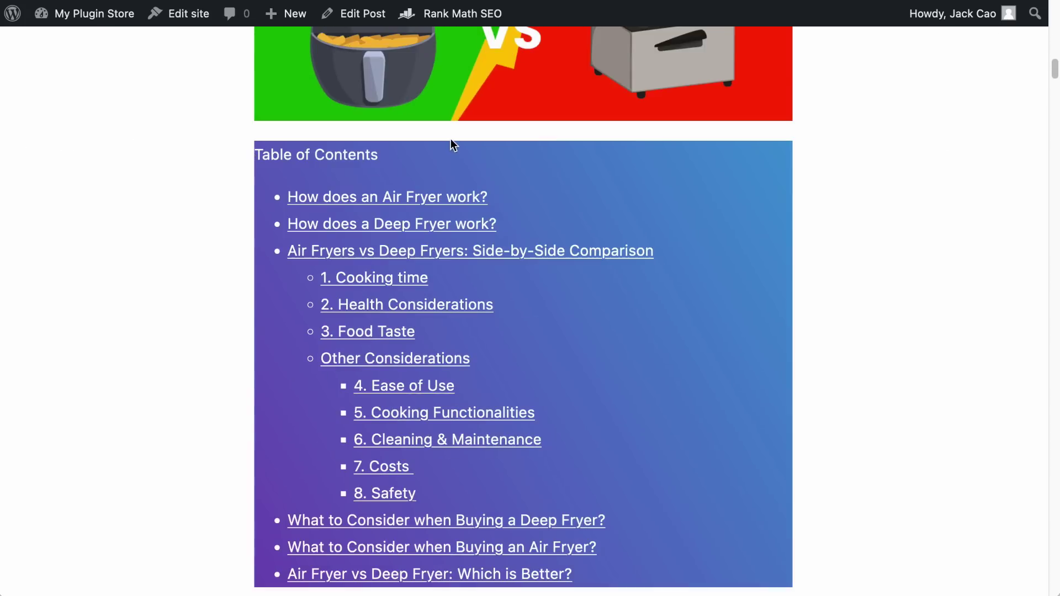
Exit the Grills vs Deep Fryers editor to the WordPress posts list.
{"action": "scroll", "coordinate": [451, 142], "scroll_direction": "down", "scroll_amount": 1}
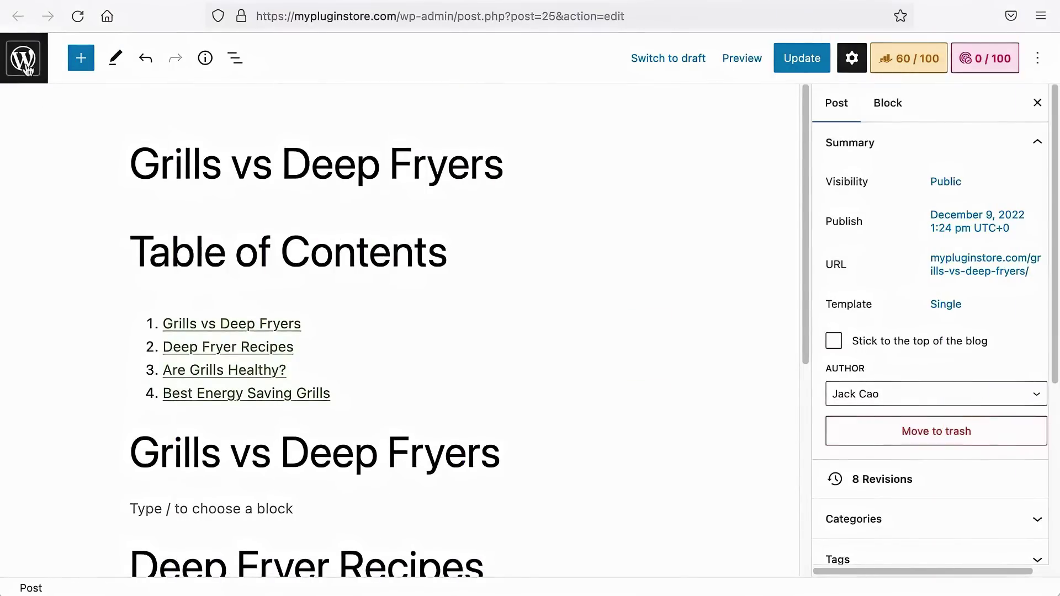
{"action": "left_click", "coordinate": [25, 66]}
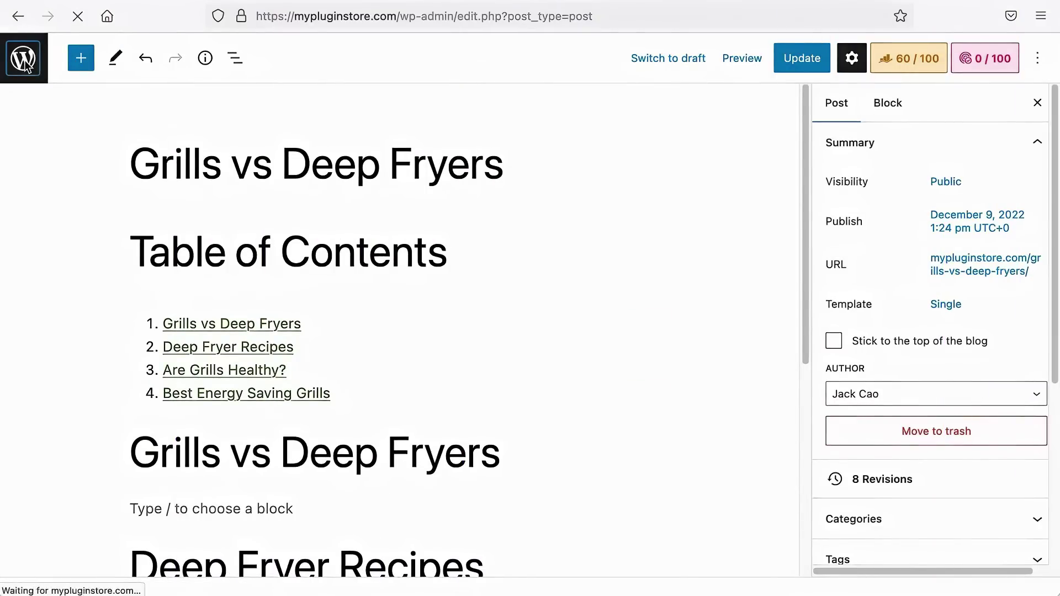
In Rank Math General Settings > Blocks, set the default Table of Contents title to 'Read More' and save.
{"action": "mouse_move", "coordinate": [36, 341]}
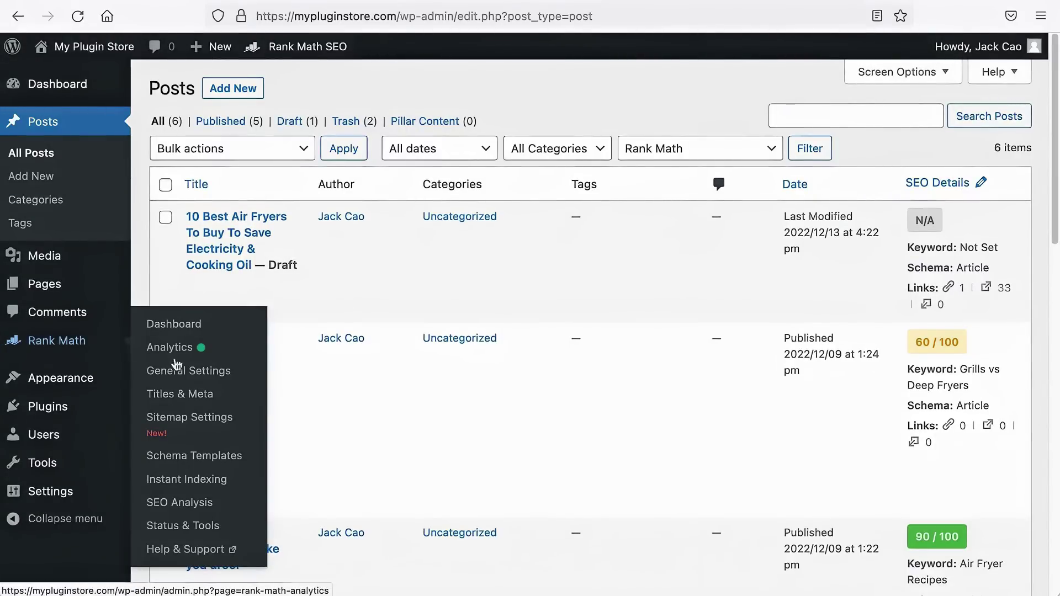
{"action": "left_click", "coordinate": [213, 371]}
{"action": "scroll", "coordinate": [213, 371], "scroll_direction": "down", "scroll_amount": 2}
{"action": "left_click", "coordinate": [227, 375]}
{"action": "left_click_drag", "start_coordinate": [616, 212], "coordinate": [471, 210]}
{"action": "type", "text": "Read More"}
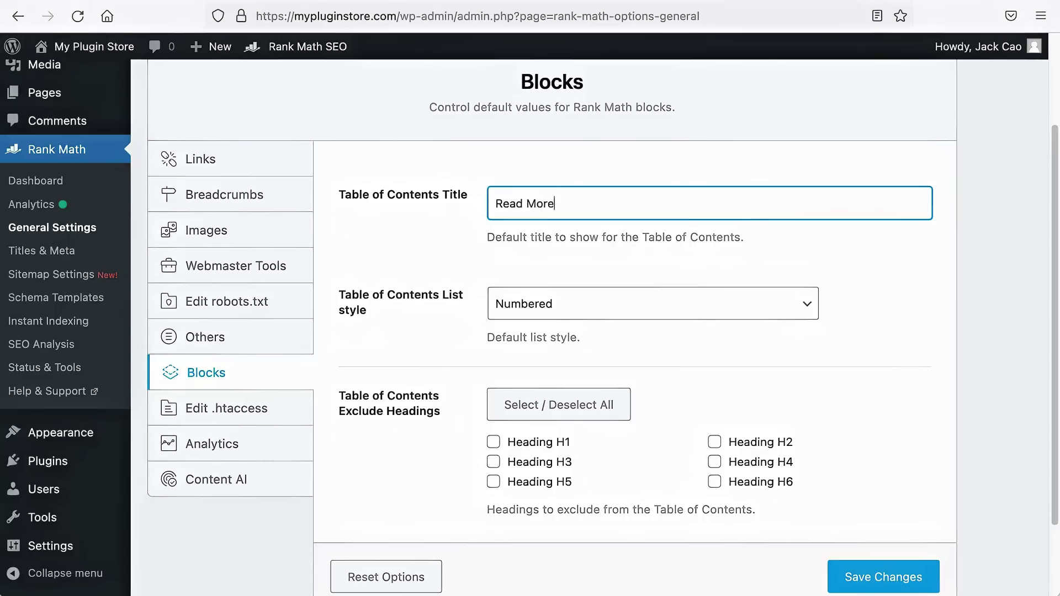
{"action": "left_click", "coordinate": [882, 575]}
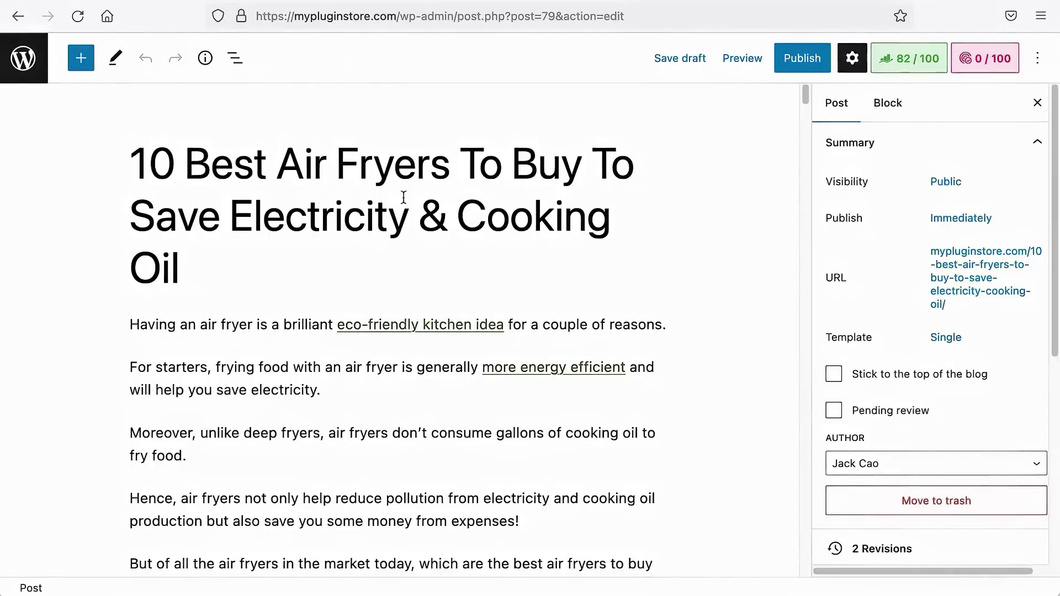
Insert a Rank Math table of contents block after the 'worth every penny?' paragraph.
{"action": "scroll", "coordinate": [480, 539], "scroll_direction": "down", "scroll_amount": 2}
{"action": "left_click", "coordinate": [481, 539]}
{"action": "key", "text": "Return"}
{"action": "type", "text": "/tabl"}
{"action": "key", "text": "Down"}
{"action": "key", "text": "Return"}
{"action": "scroll", "coordinate": [255, 313], "scroll_direction": "down", "scroll_amount": 4}
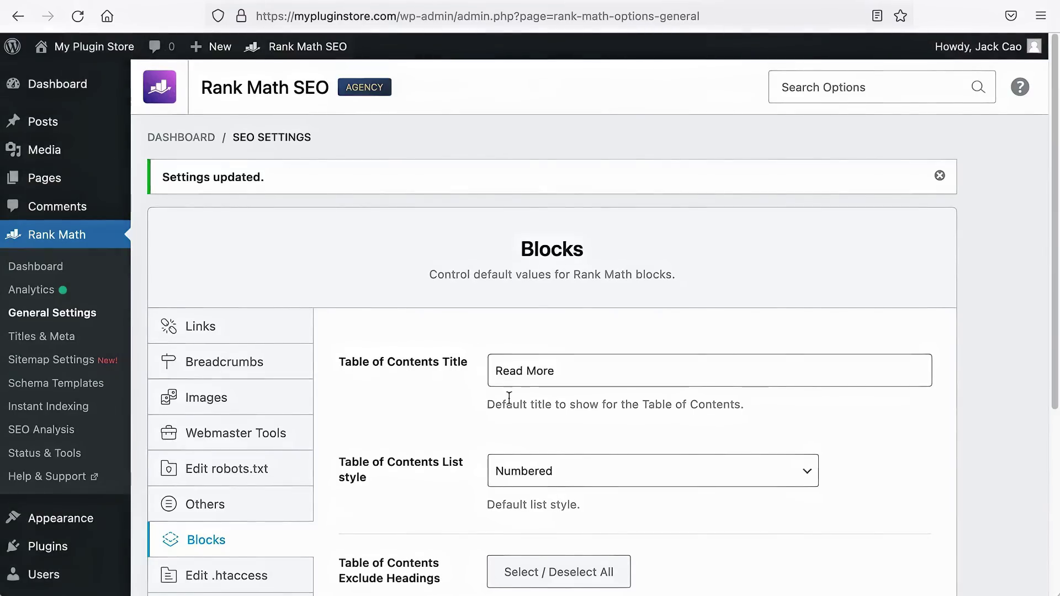
{"action": "scroll", "coordinate": [586, 370], "scroll_direction": "down", "scroll_amount": 2}
Keep Numbered as the default list style and exclude Heading H6 and H5 by default.
{"action": "left_click", "coordinate": [607, 367]}
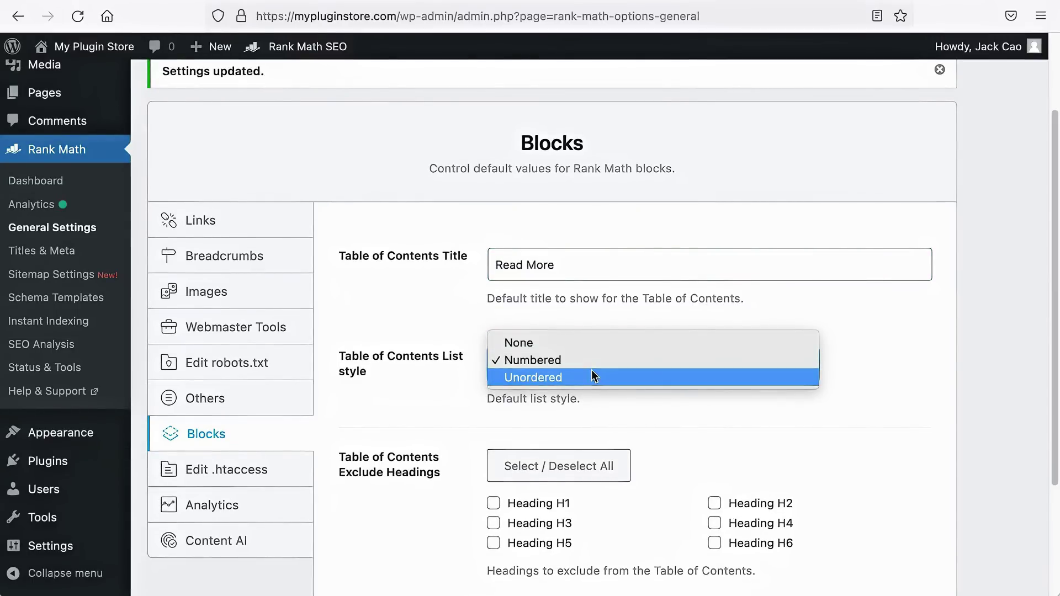
{"action": "scroll", "coordinate": [599, 395], "scroll_direction": "down", "scroll_amount": 3}
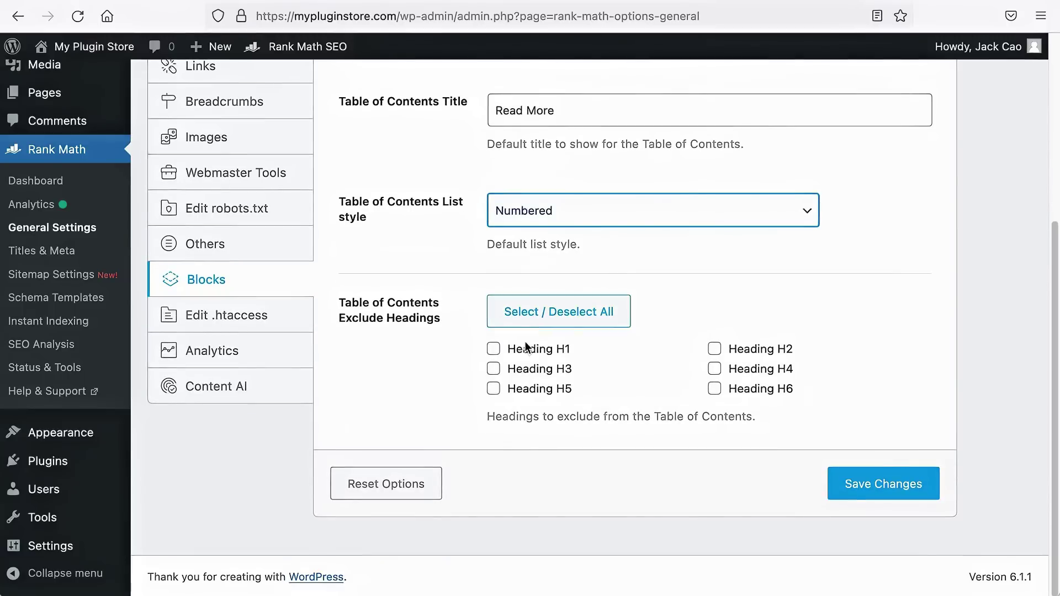
{"action": "left_click", "coordinate": [819, 398]}
{"action": "left_click", "coordinate": [715, 391]}
{"action": "left_click", "coordinate": [495, 391]}
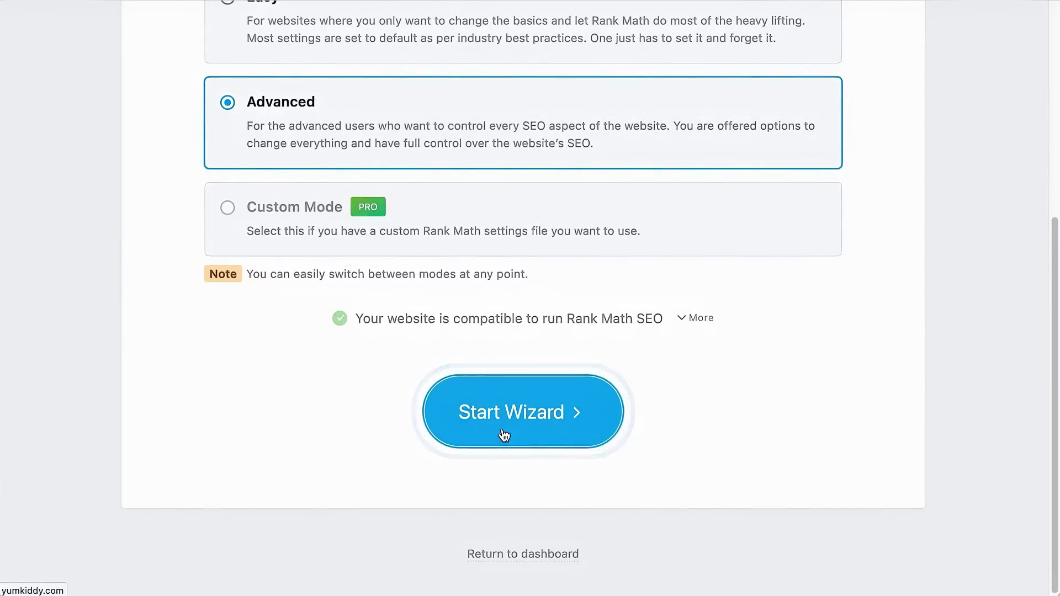
Start the setup wizard in Advanced mode and import settings from Yoast SEO.
{"action": "left_click", "coordinate": [502, 434]}
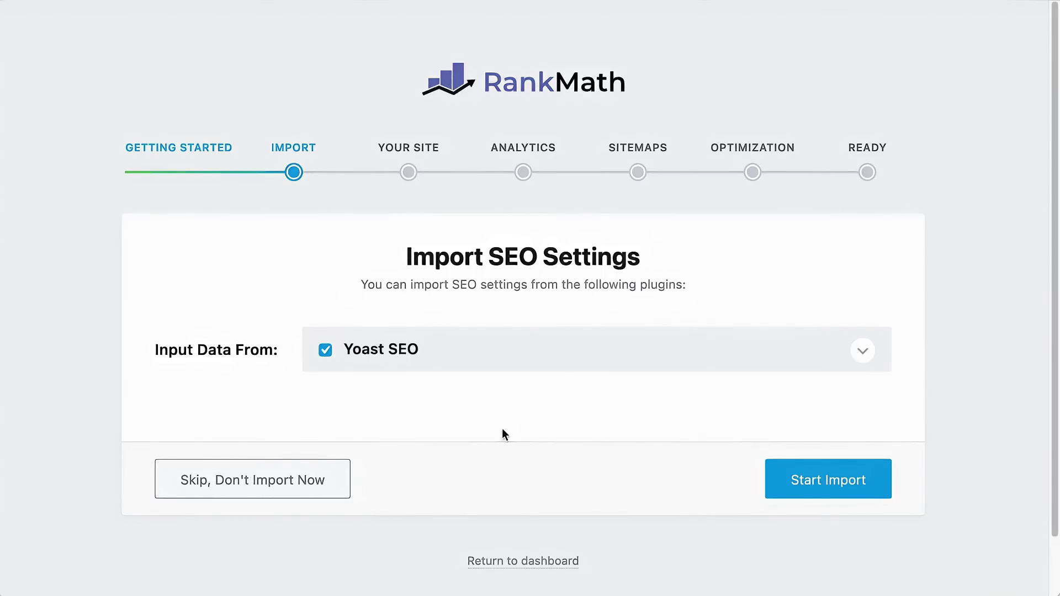
{"action": "left_click", "coordinate": [860, 484]}
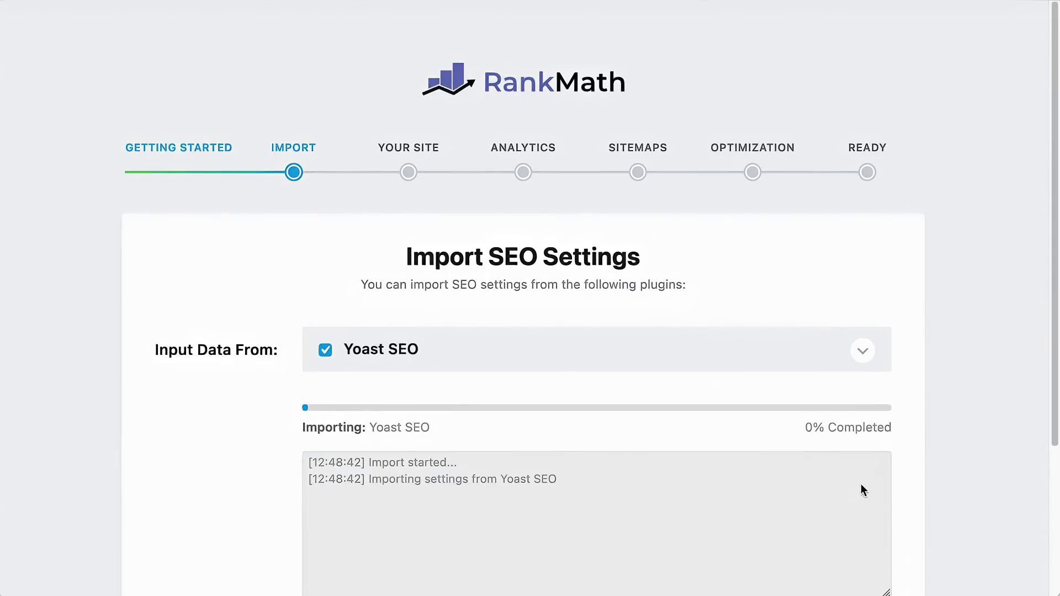
{"action": "scroll", "coordinate": [860, 483], "scroll_direction": "down", "scroll_amount": 3}
{"action": "left_click_drag", "start_coordinate": [887, 396], "coordinate": [884, 335]}
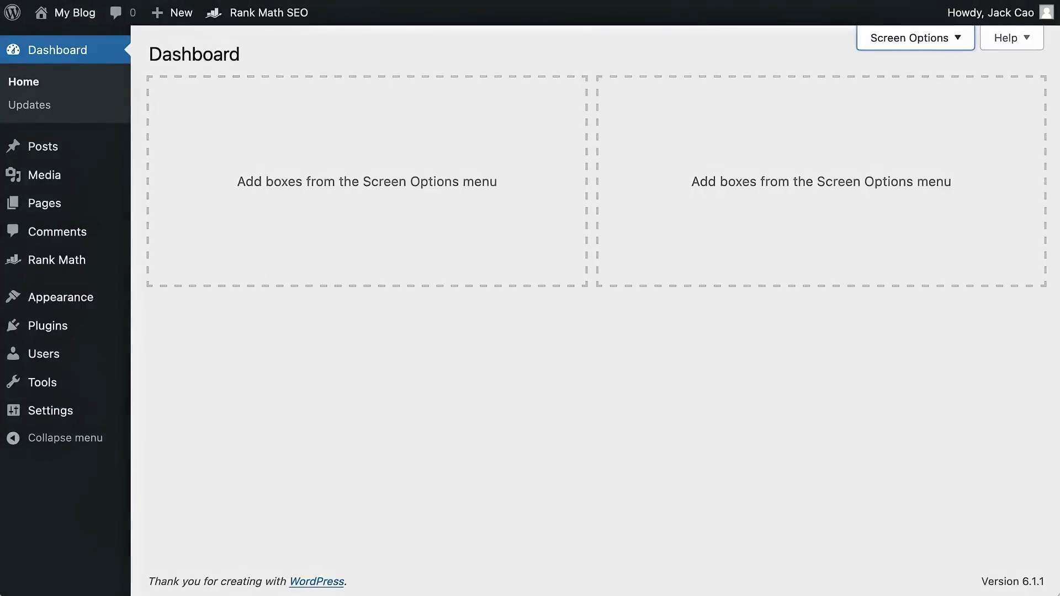
Run the Yoast Block Converter in Rank Math's Database Tools and check the converted Link Building Tips TOC.
{"action": "mouse_move", "coordinate": [66, 264]}
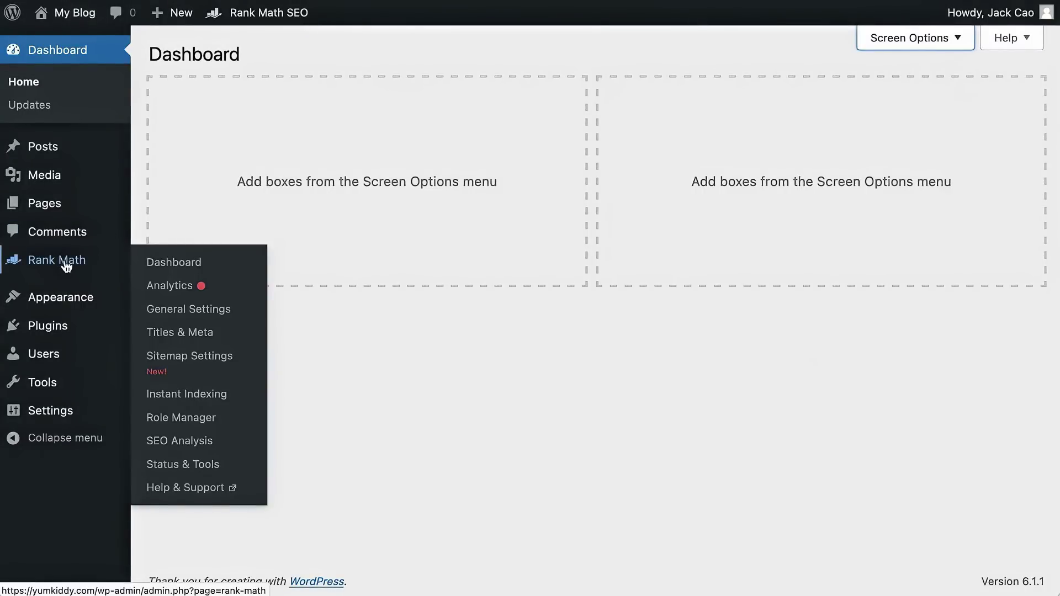
{"action": "left_click", "coordinate": [204, 473]}
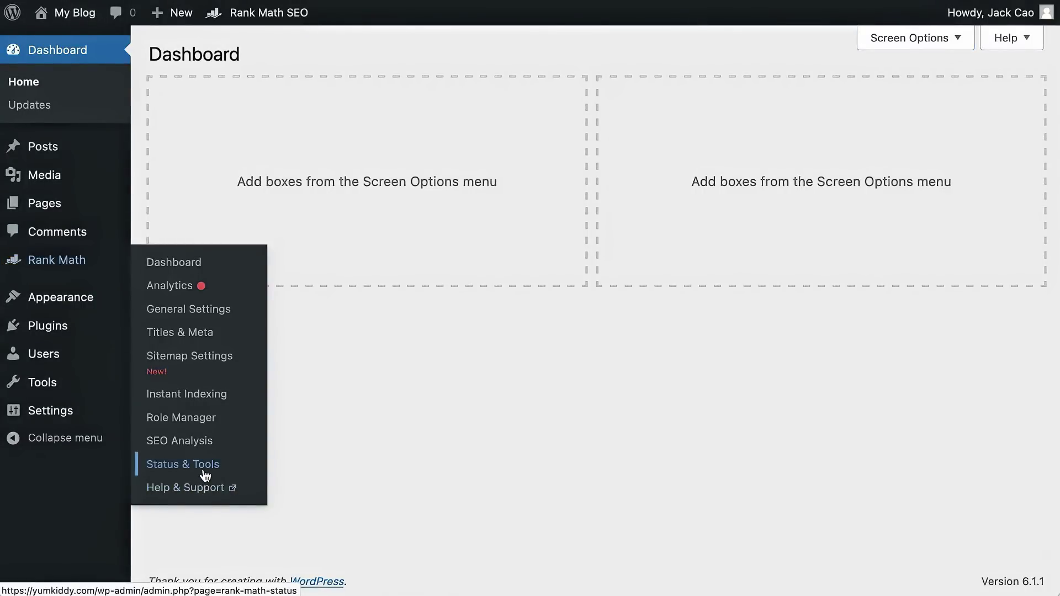
{"action": "left_click", "coordinate": [367, 148]}
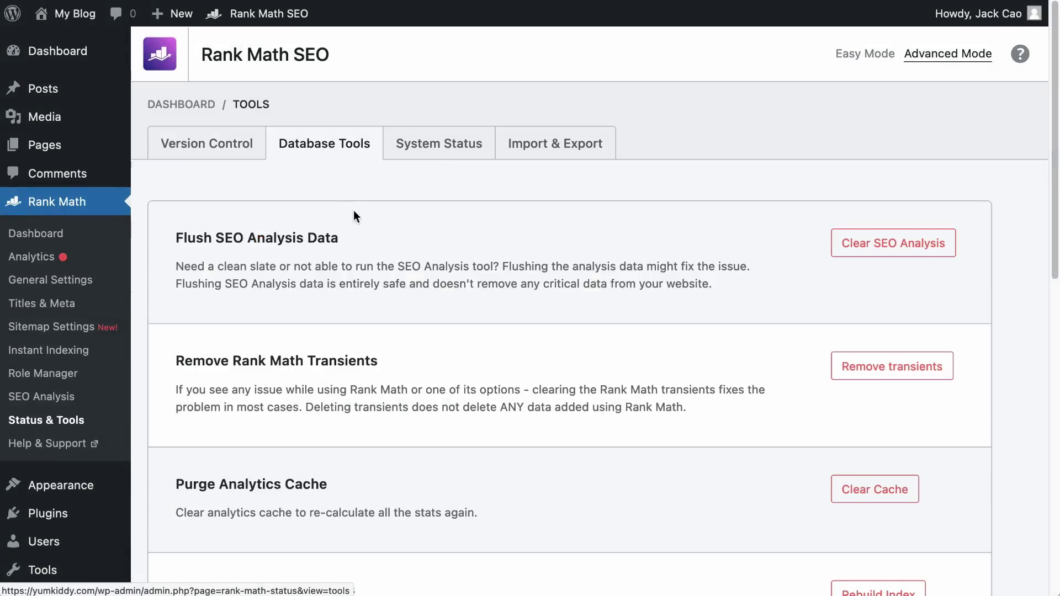
{"action": "scroll", "coordinate": [354, 215], "scroll_direction": "down", "scroll_amount": 10}
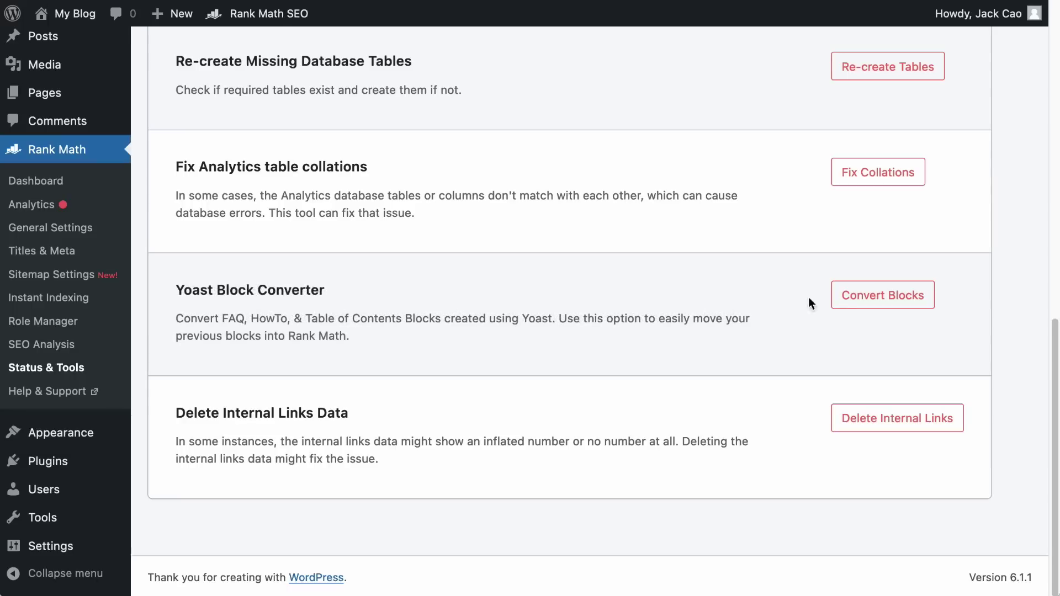
{"action": "left_click", "coordinate": [850, 296]}
{"action": "left_click", "coordinate": [650, 330]}
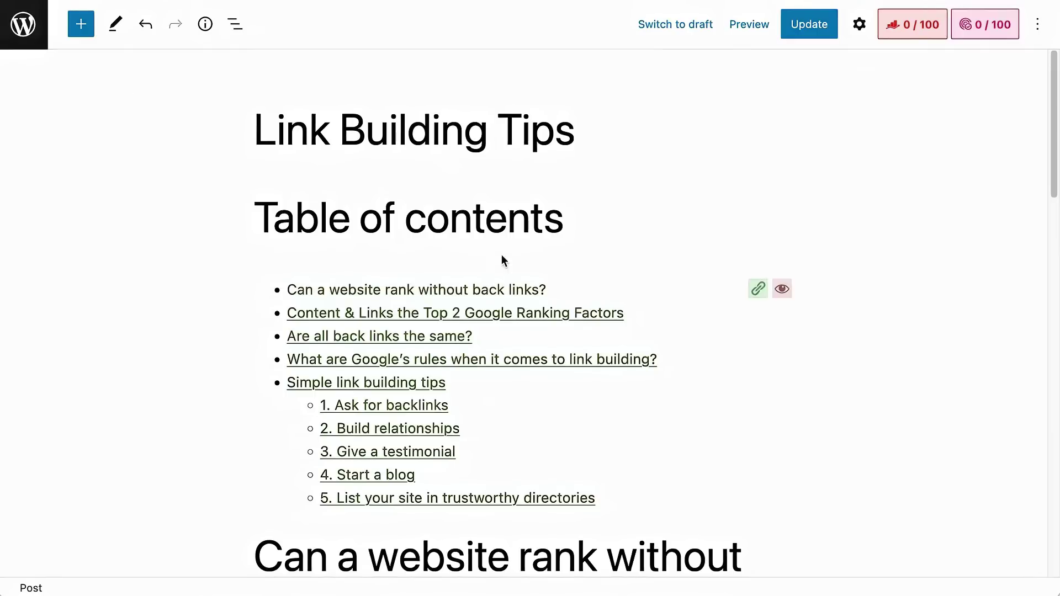
{"action": "left_click", "coordinate": [416, 239]}
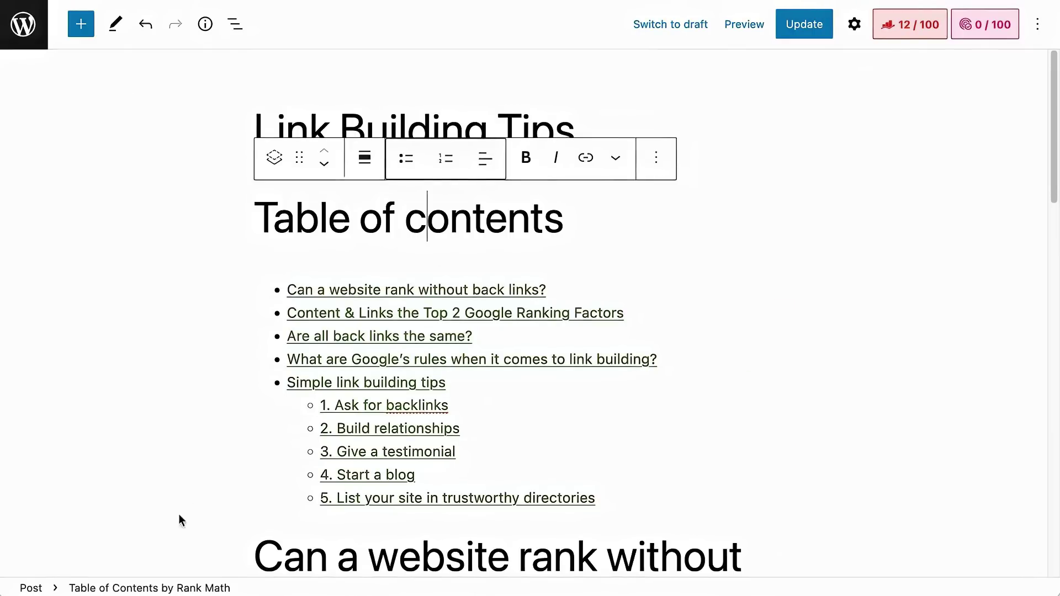